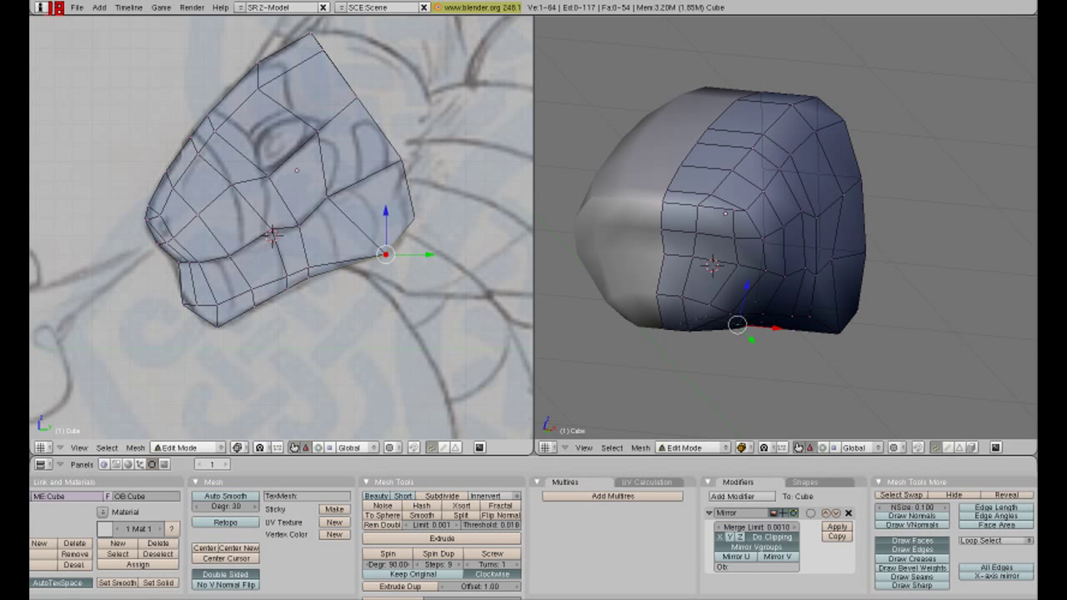
- Raise a vertex on the head's bottom edge straight up along Z in two moves
right_click(792, 331)
key("g")
key("z")
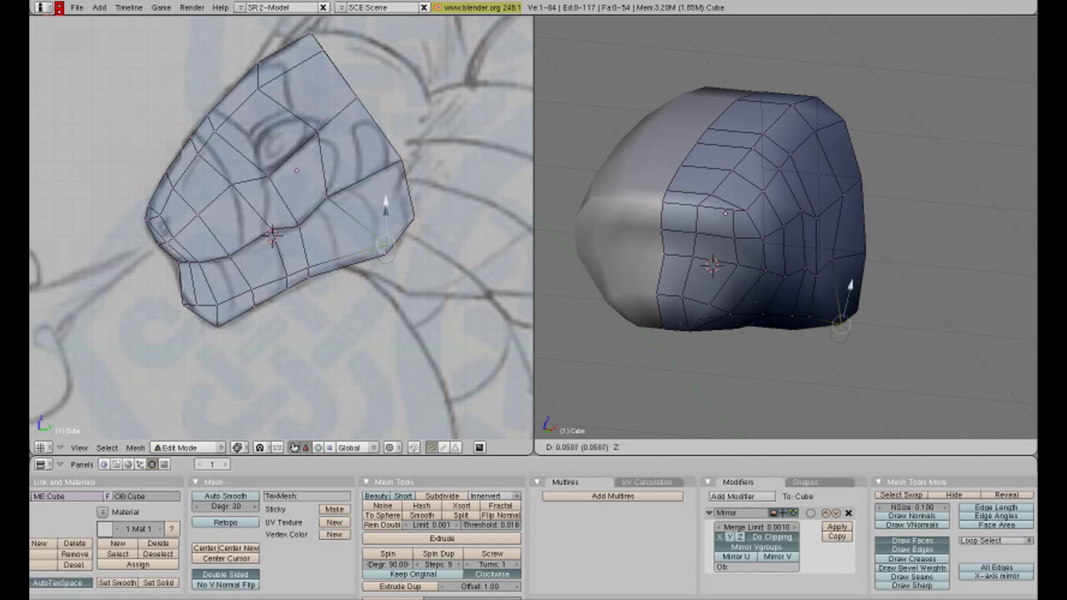
key("Return")
key("g")
key("z")
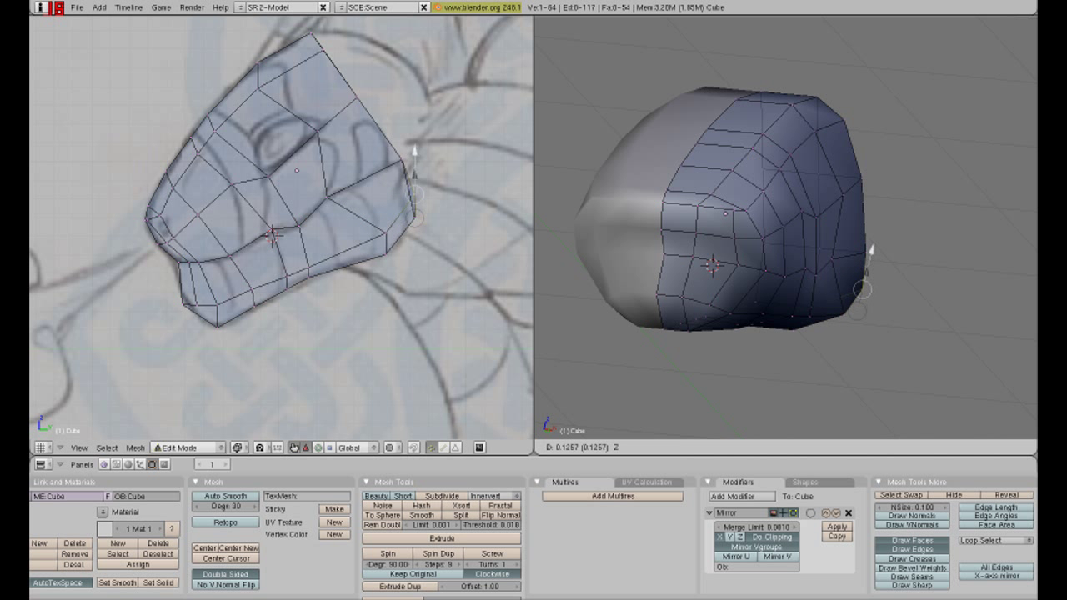
key("Return")
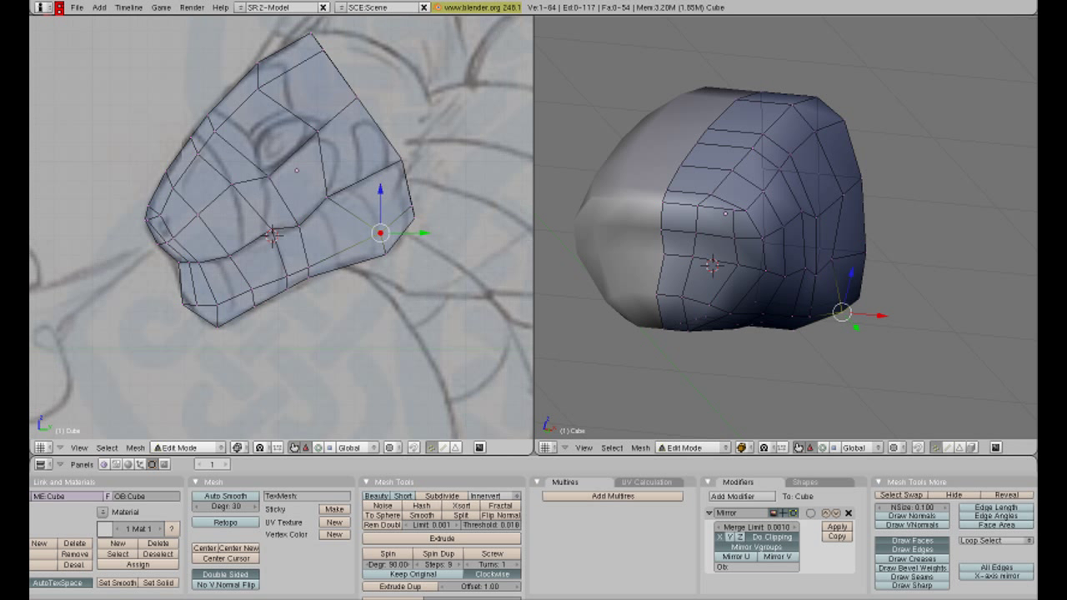
- Select a lower back-edge vertex and set the left view to side view over the sketch
middle_click_drag(283, 234, 390, 219)
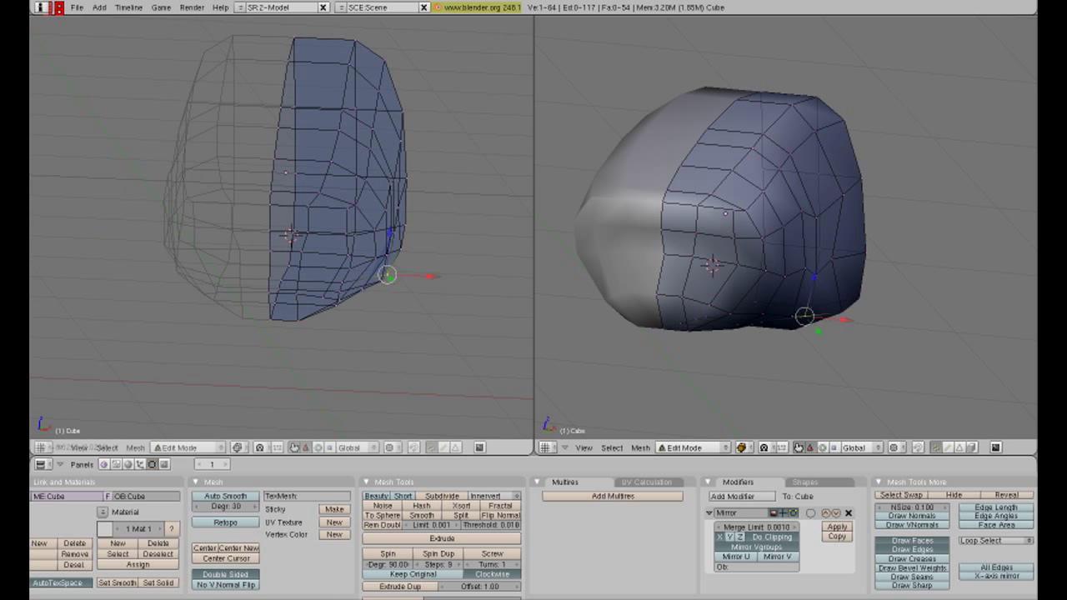
right_click(378, 282)
key("KP_1")
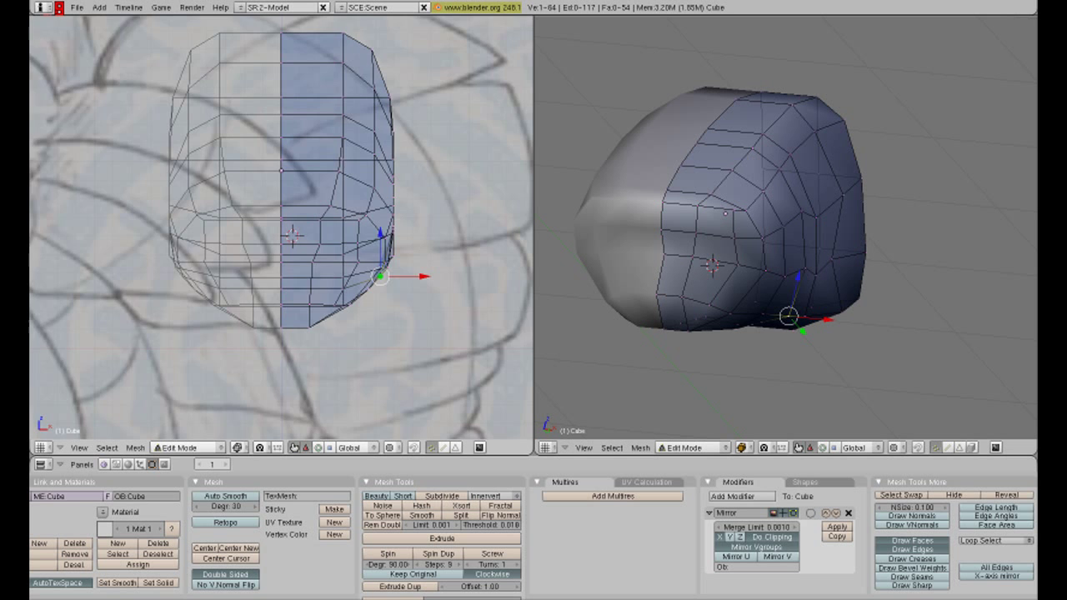
key("KP_3")
key("KP_4")
key("KP_4")
key("KP_4")
key("KP_4")
key("KP_4")
key("KP_4")
key("KP_4")
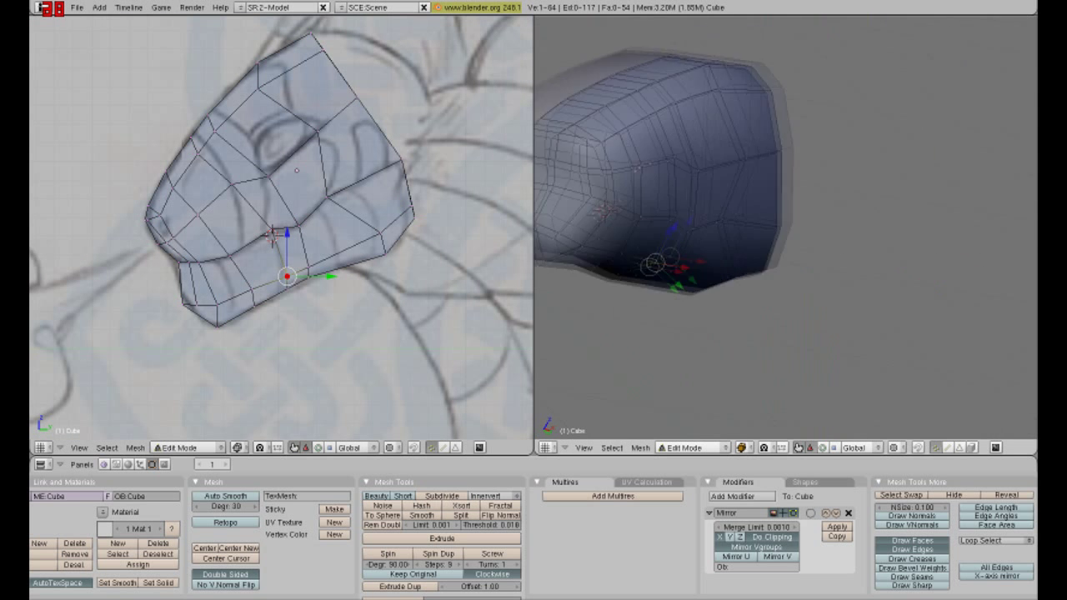
- Zoom and orbit the perspective view to a level side view of the head
key("KP_Subtract")
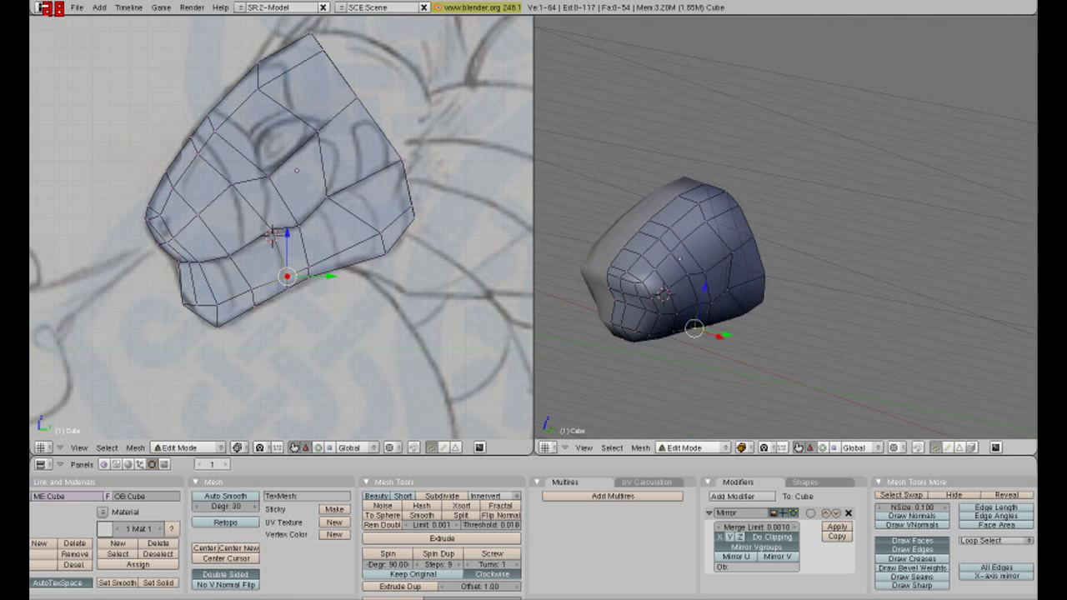
key("KP_5")
key("s")
key("Escape")
key("KP_4")
key("KP_4")
key("KP_4")
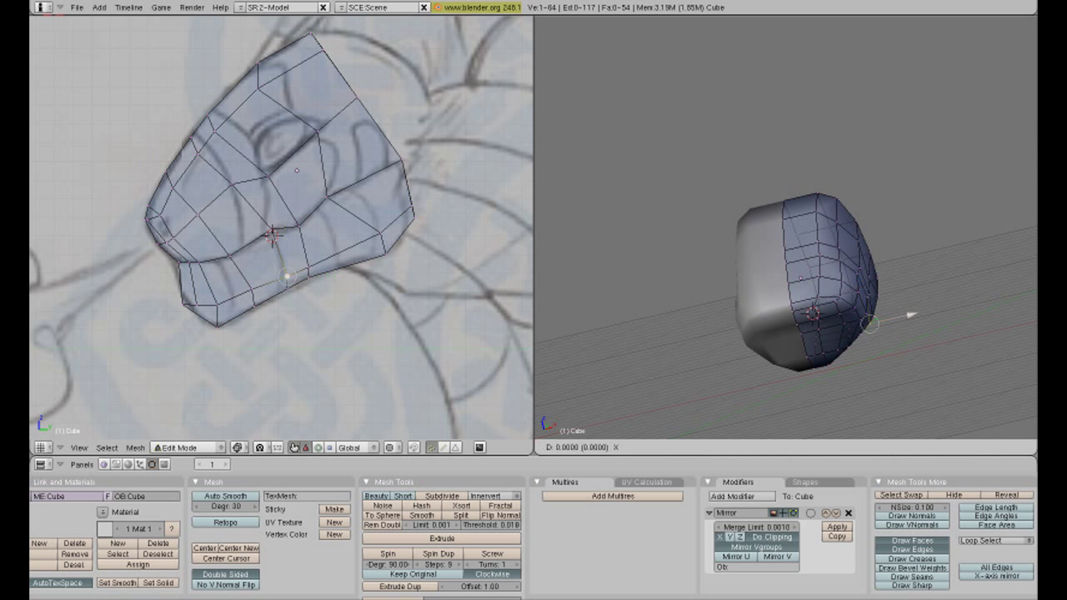
key("KP_8")
key("KP_Add")
key("KP_8")
key("KP_8")
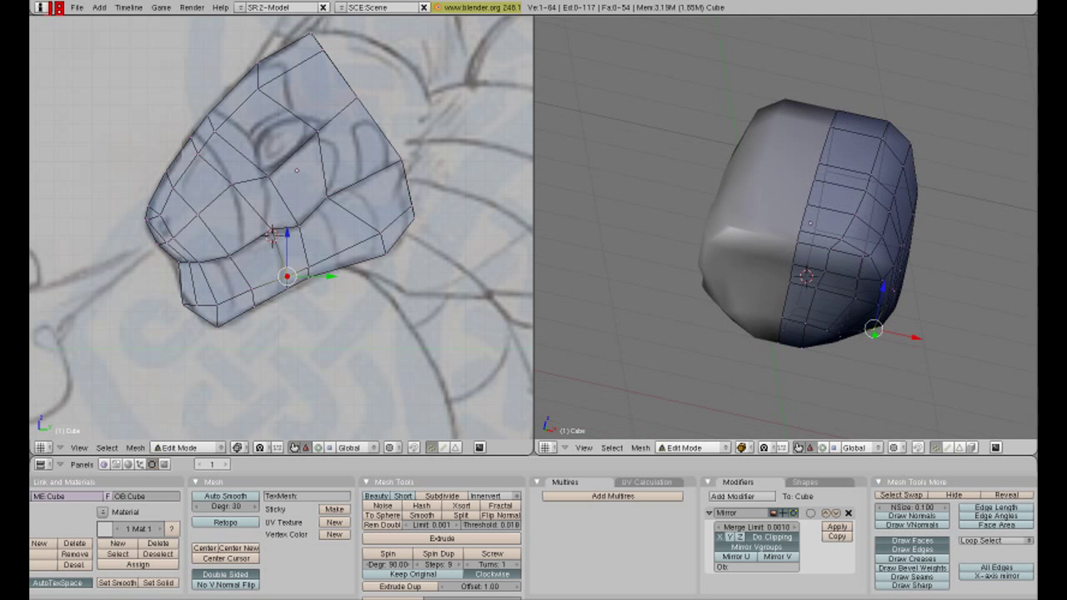
key("KP_2")
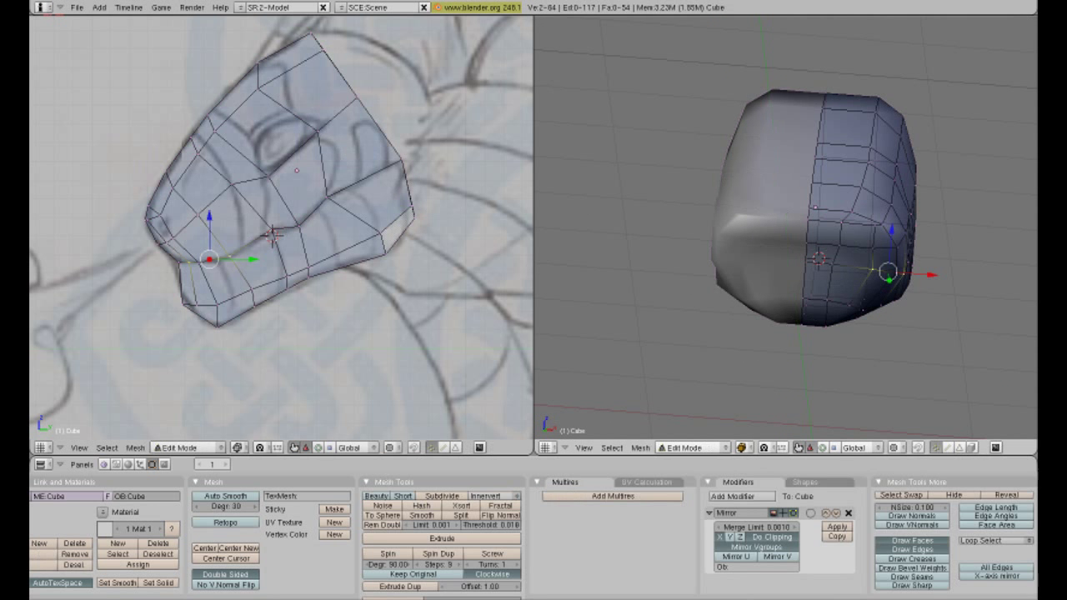
- Shift two neighbouring snout vertices sideways along X
key("a")
key("g")
key("x")
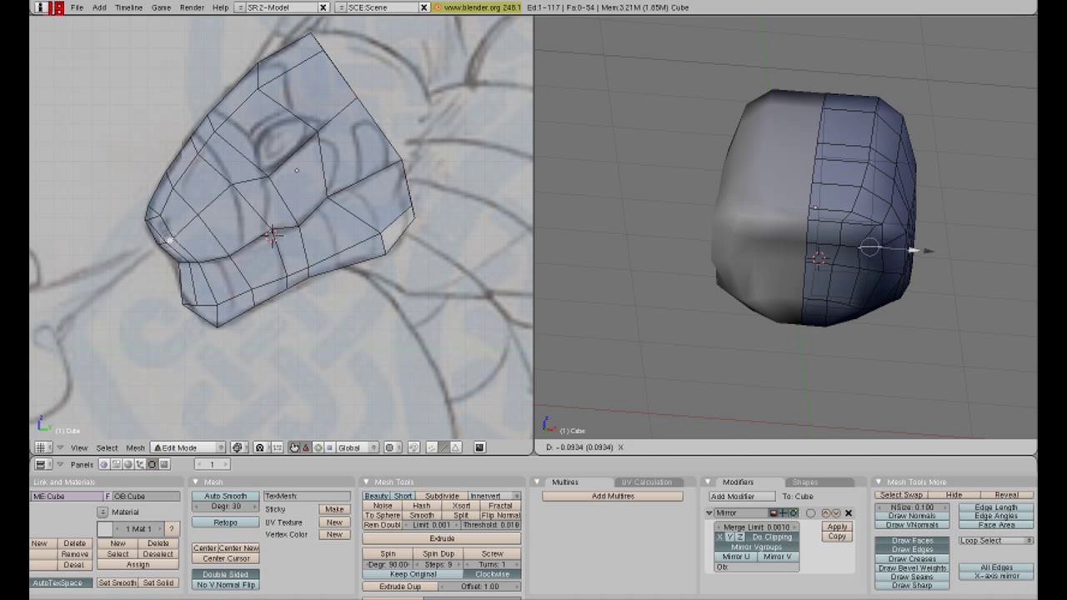
key("Return")
right_click(863, 224)
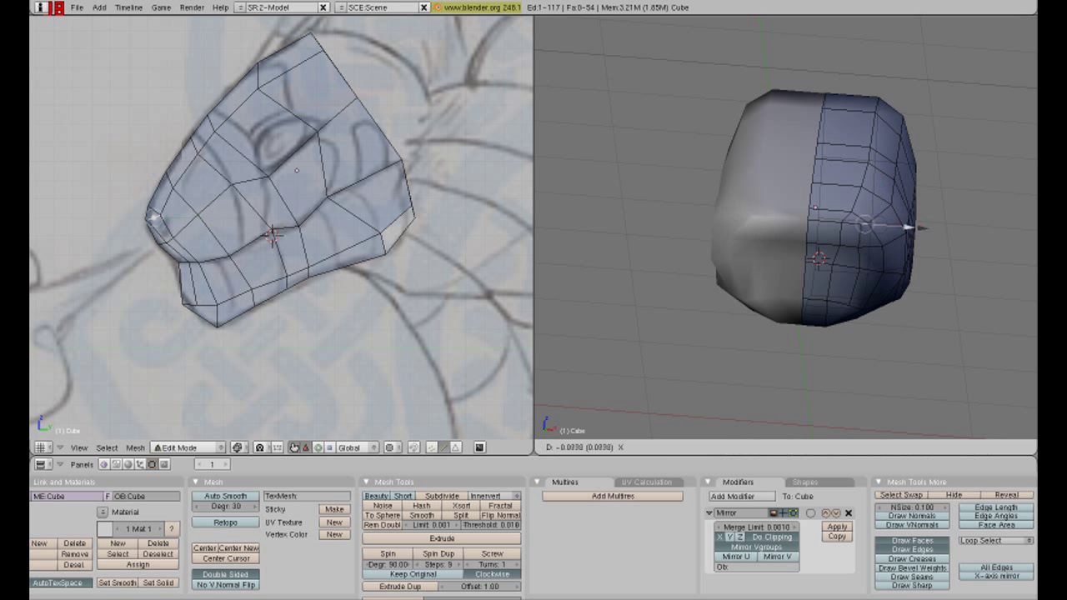
key("g")
key("x")
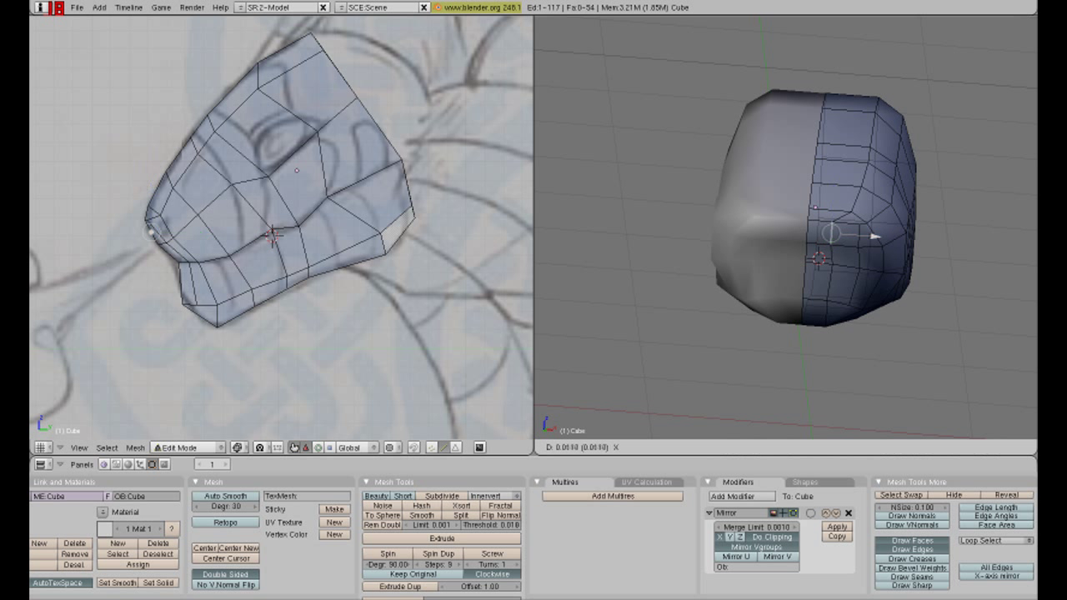
key("Return")
key("g")
key("Escape")
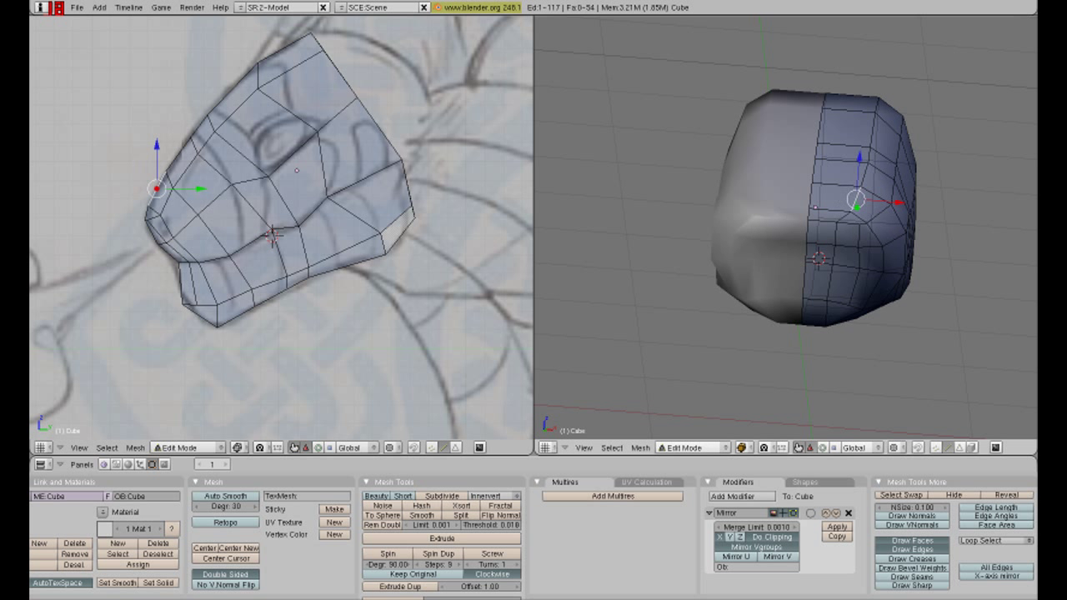
- Adjust a lower snout vertex along Z and slide a mouth vertex sideways
right_click(153, 210)
key("g")
key("z")
key("Return")
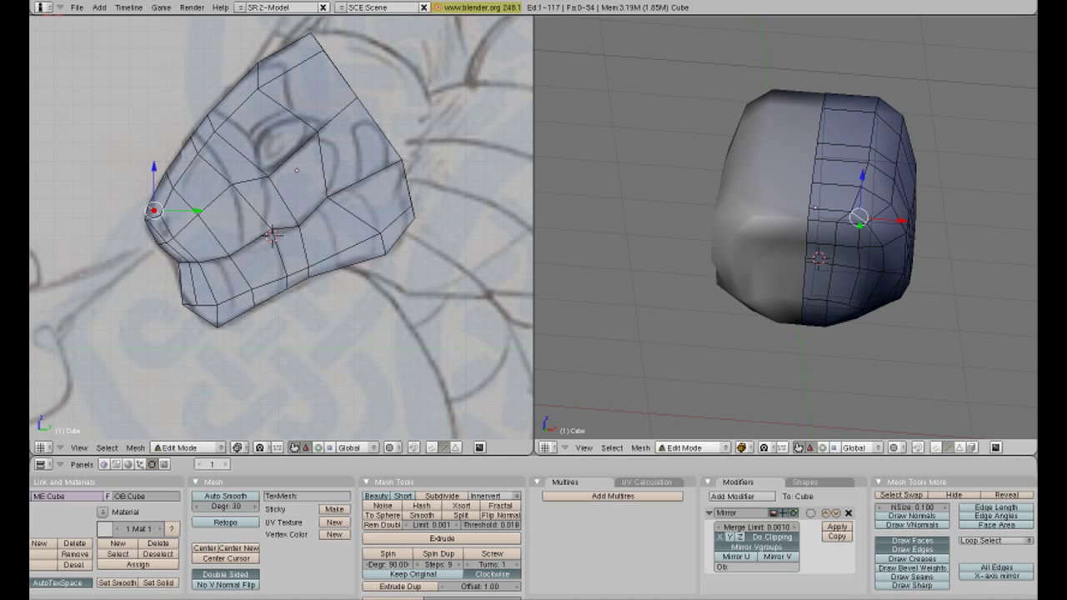
right_click(198, 220)
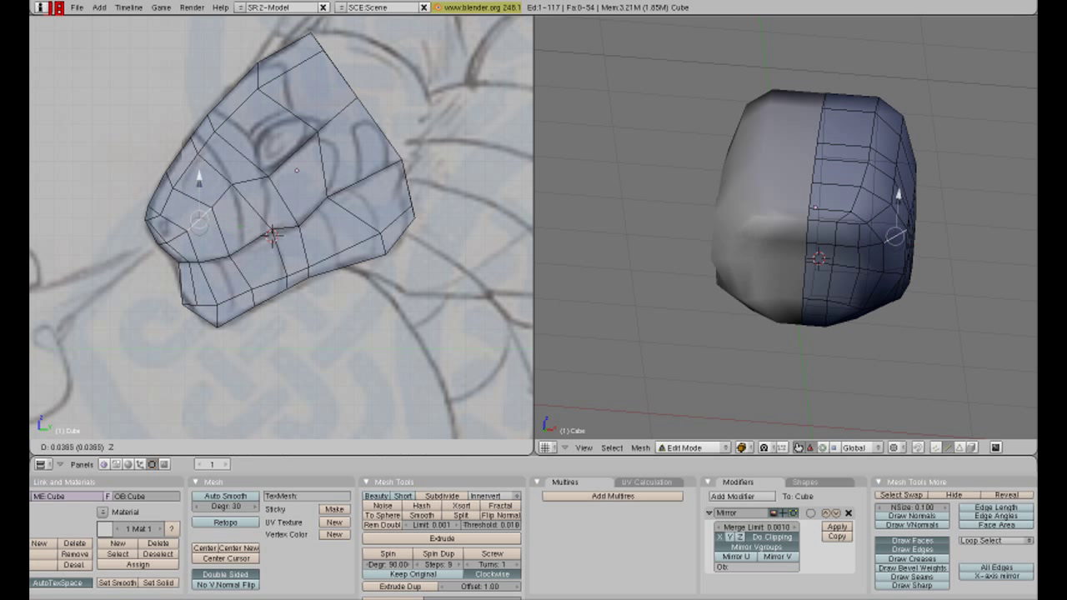
middle_click_drag(792, 250, 750, 250)
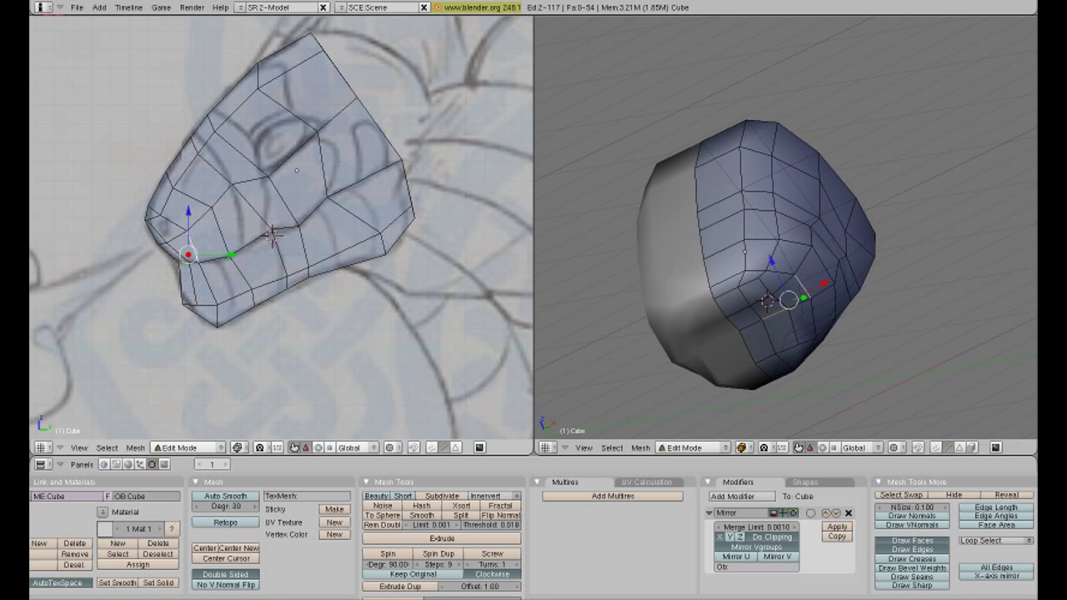
right_click(184, 262)
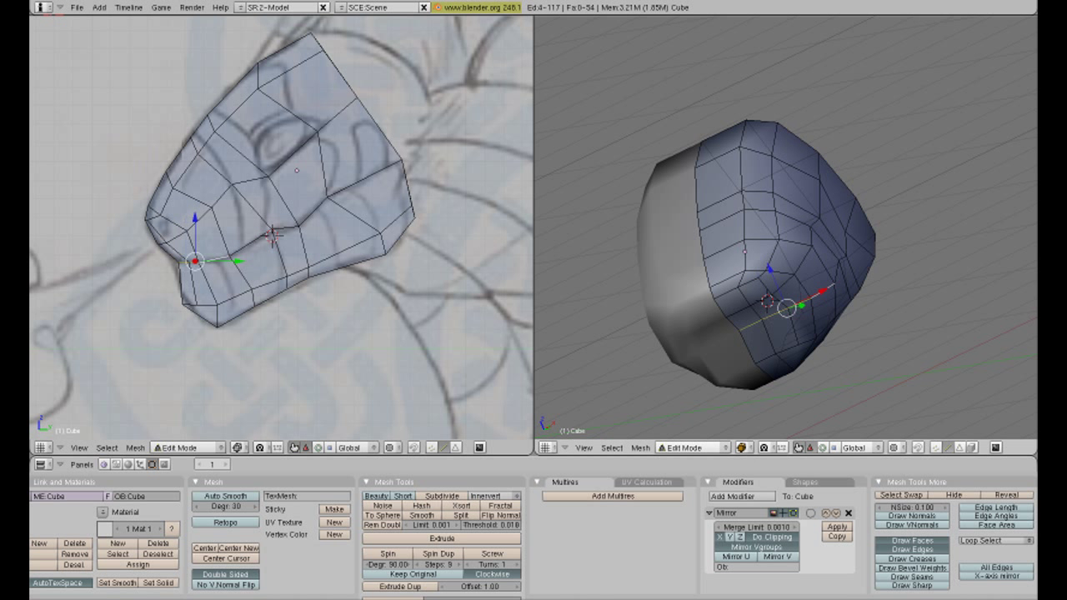
left_click_drag(822, 291, 823, 291)
left_click(809, 295)
mouse_move(809, 295)
middle_mouse_down()
mouse_move(726, 275)
mouse_move(870, 257)
mouse_move(733, 300)
mouse_move(876, 275)
mouse_move(959, 309)
mouse_move(871, 304)
middle_mouse_up()
- Reposition a lower-jaw vertex, refining its height with small vertical moves
right_click(817, 275)
right_click(905, 315)
right_click(715, 260)
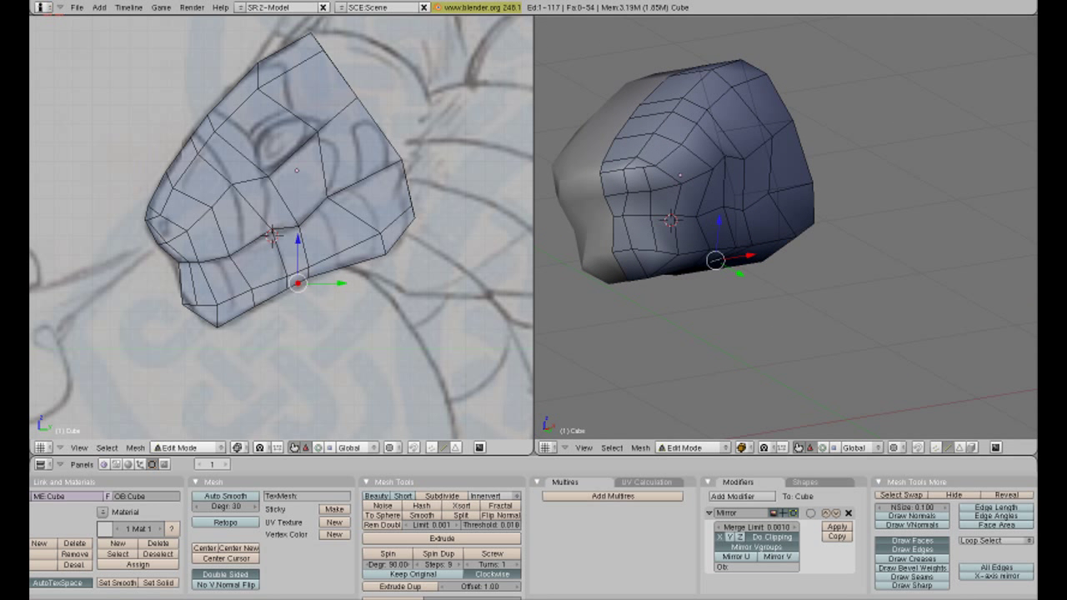
key("g")
left_click(715, 263)
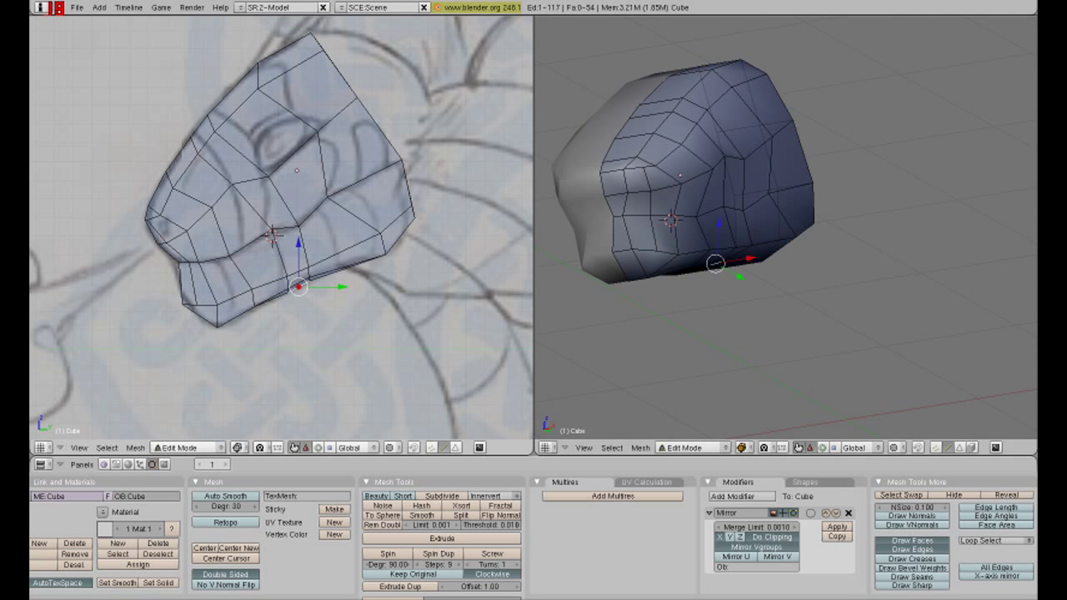
left_click_drag(400, 195, 395, 191)
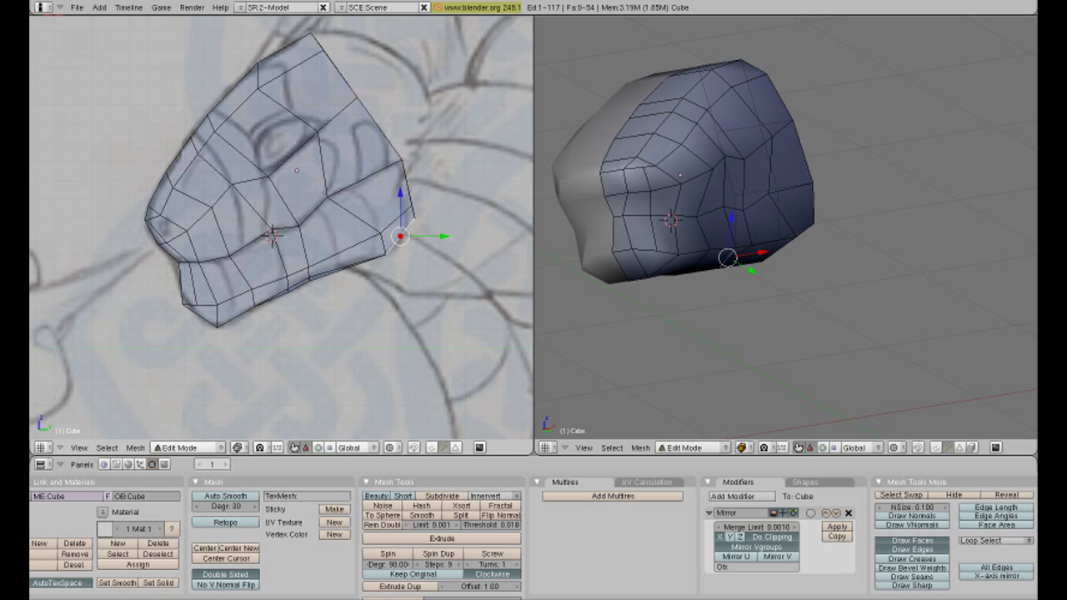
left_click_drag(298, 254, 298, 254)
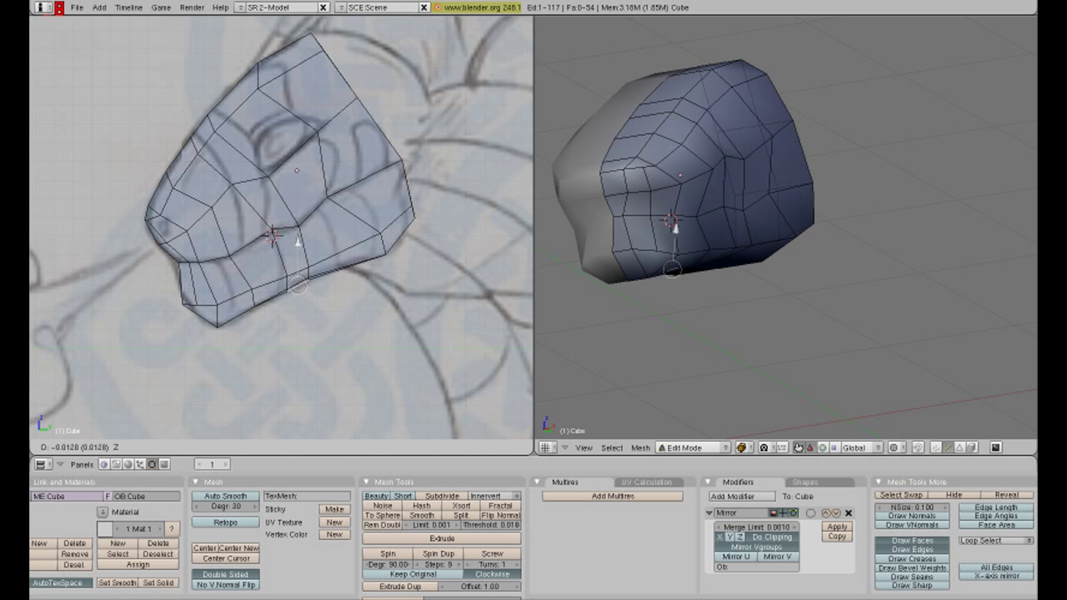
left_click_drag(297, 241, 297, 242)
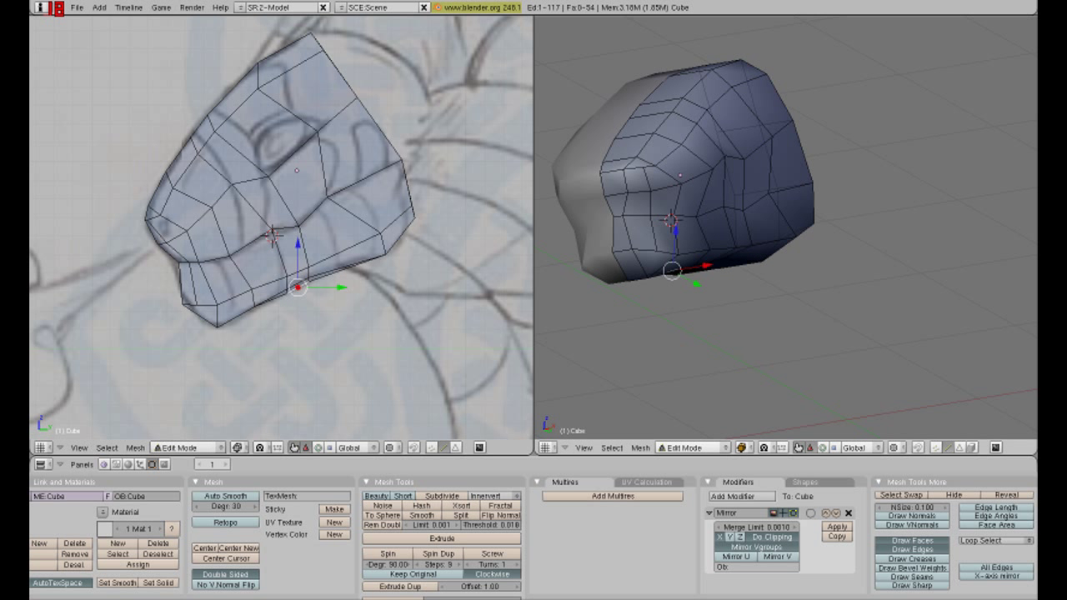
middle_click_drag(751, 292, 734, 192)
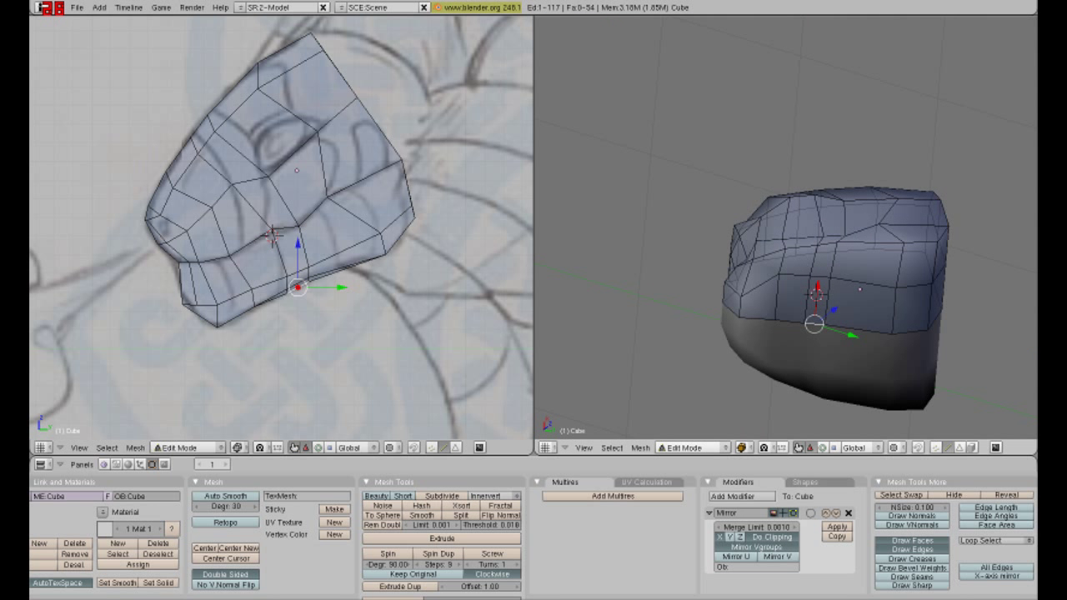
- Select a vertex on the jaw's bottom edge, cancelling trial rotations
right_click(236, 321)
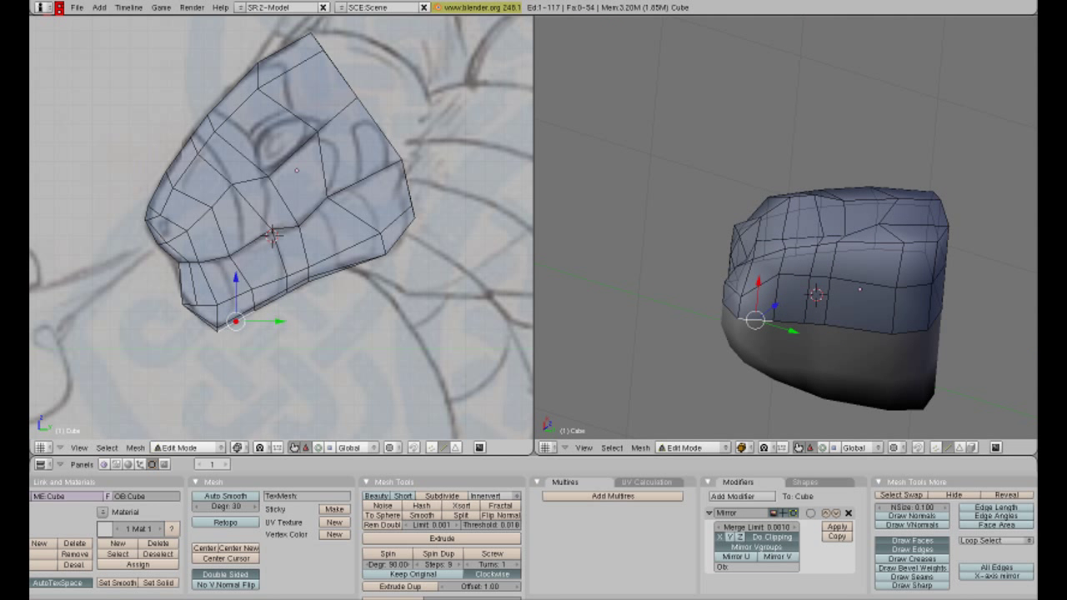
key("r")
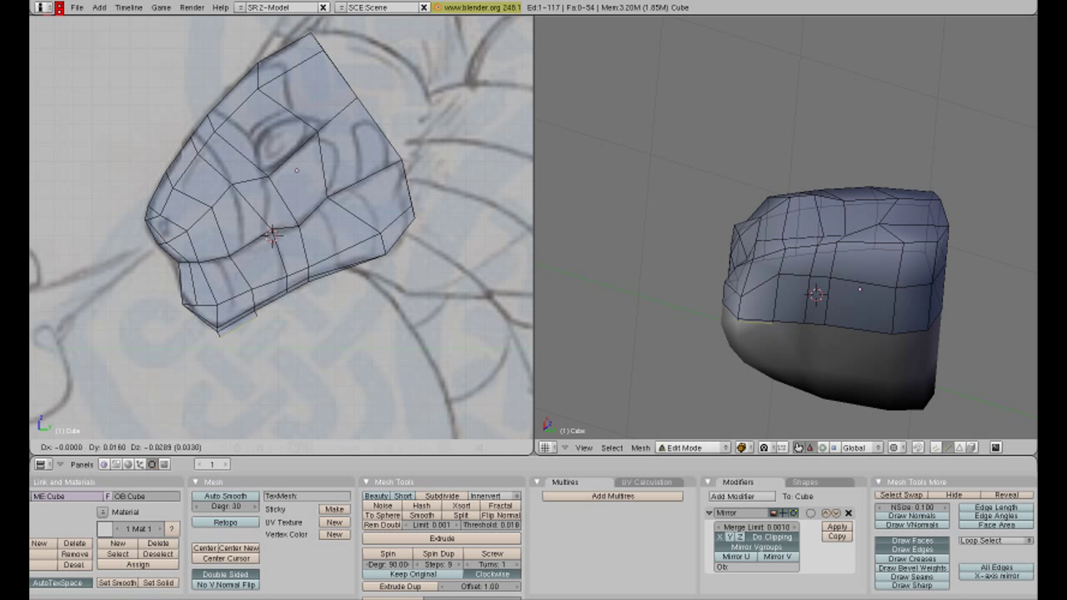
key("Escape")
key("r")
key("Escape")
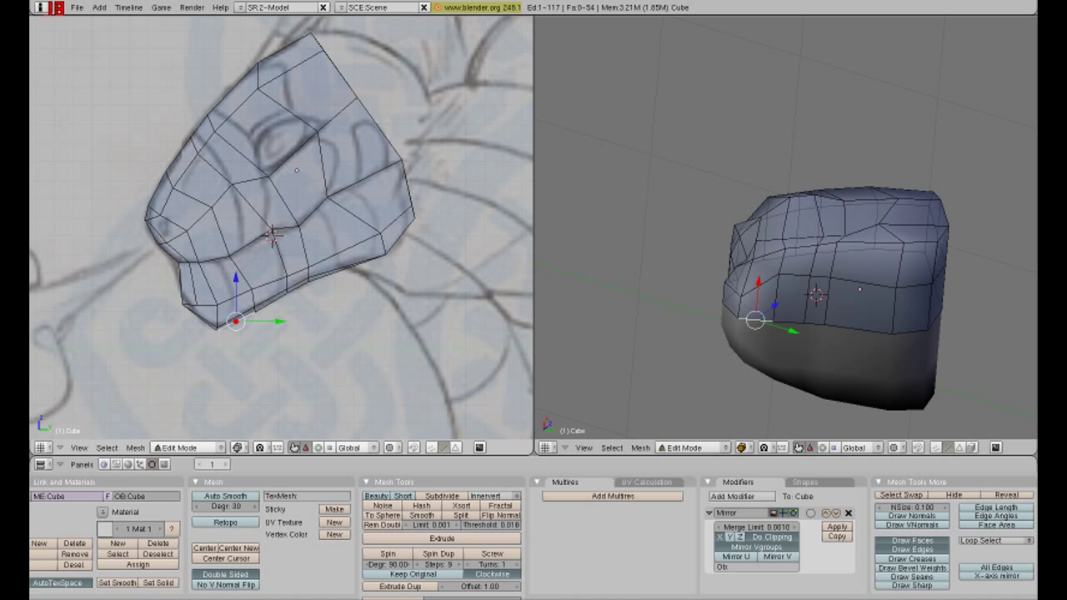
key("r")
key("Escape")
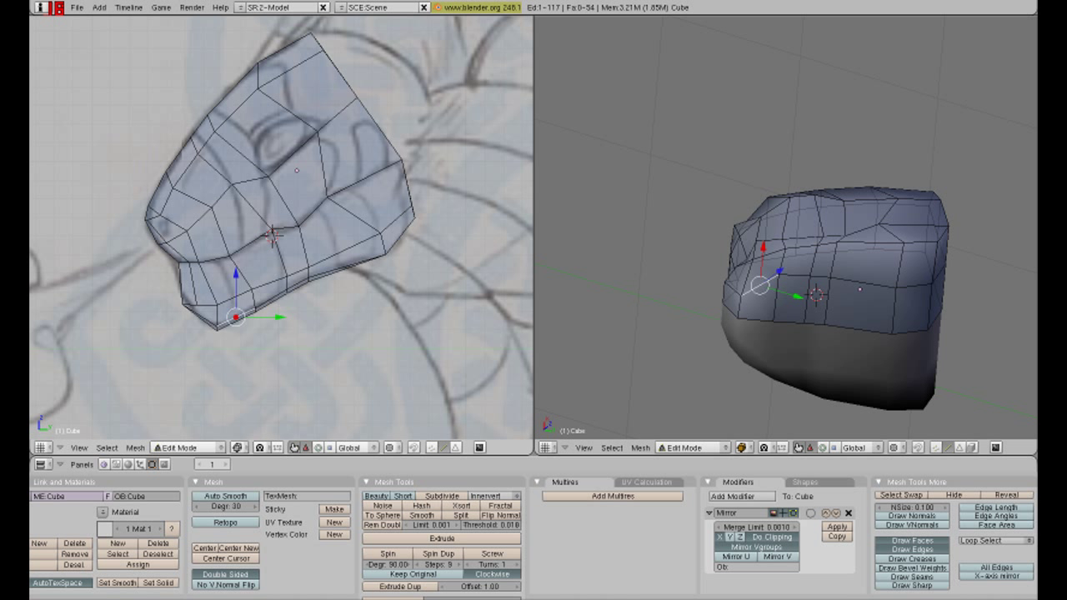
- Nudge the jaw edge slightly toward the snout and extrude a new edge at the mouth corner
left_click_drag(223, 283, 225, 283)
key("g")
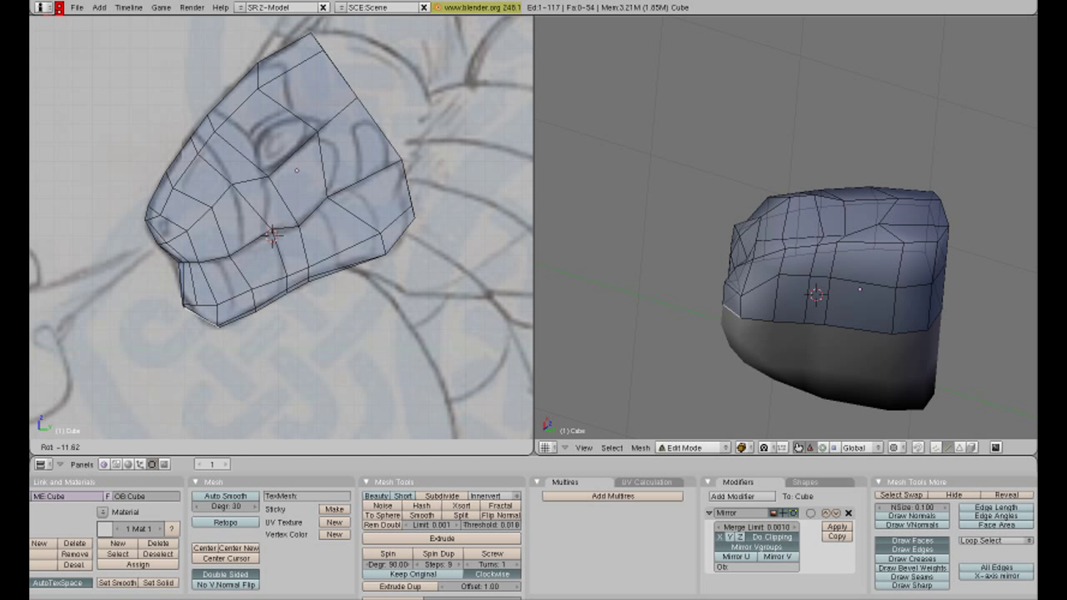
key("Return")
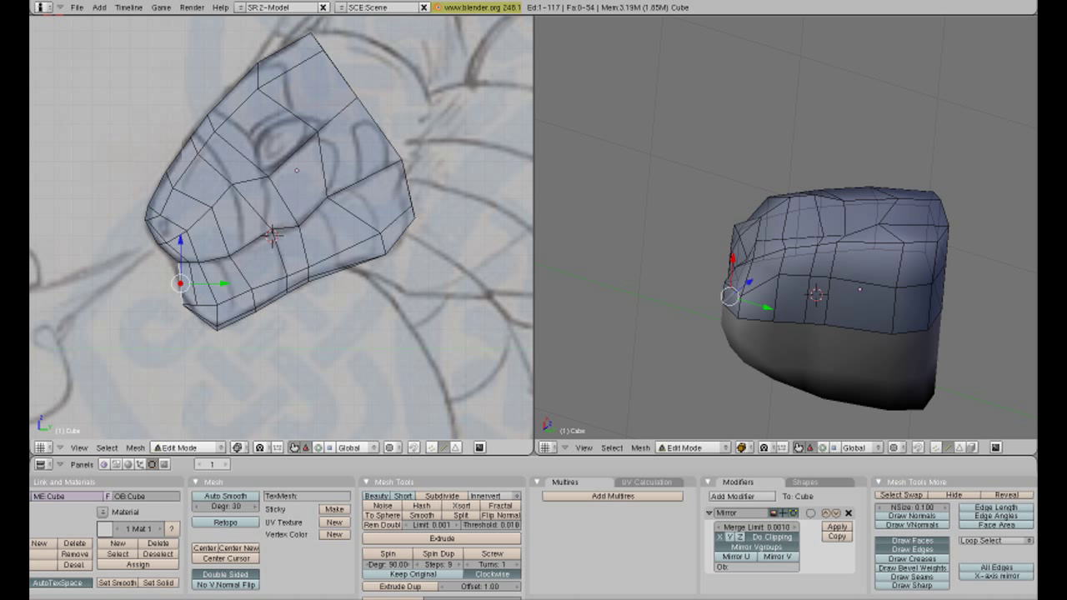
left_click_drag(224, 283, 218, 283)
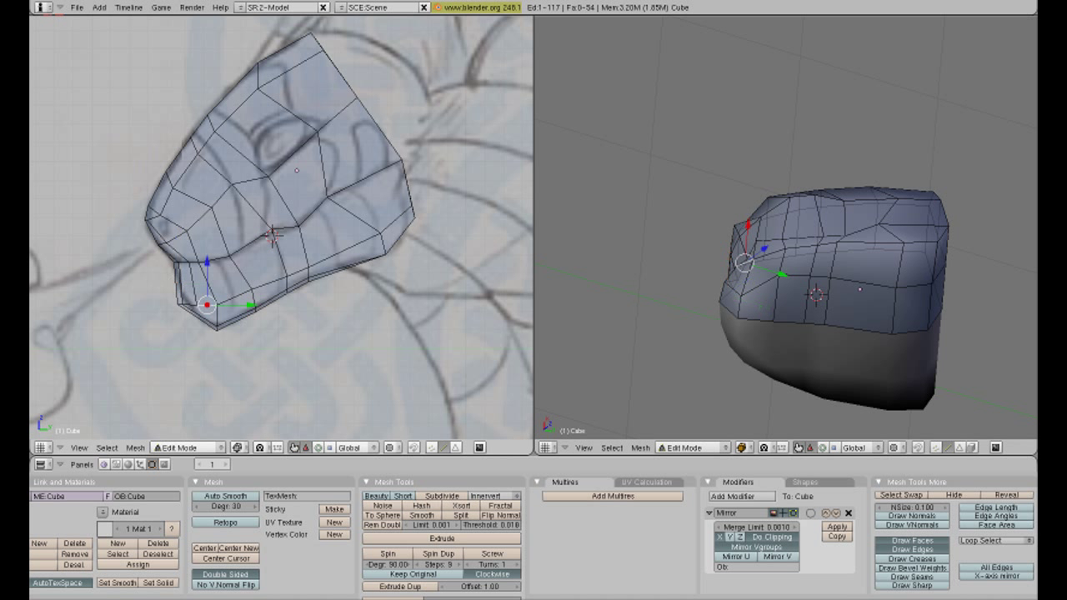
key("e")
key("Escape")
- Rotate the new jaw vertex about 19 degrees and nudge it up and forward
key("r")
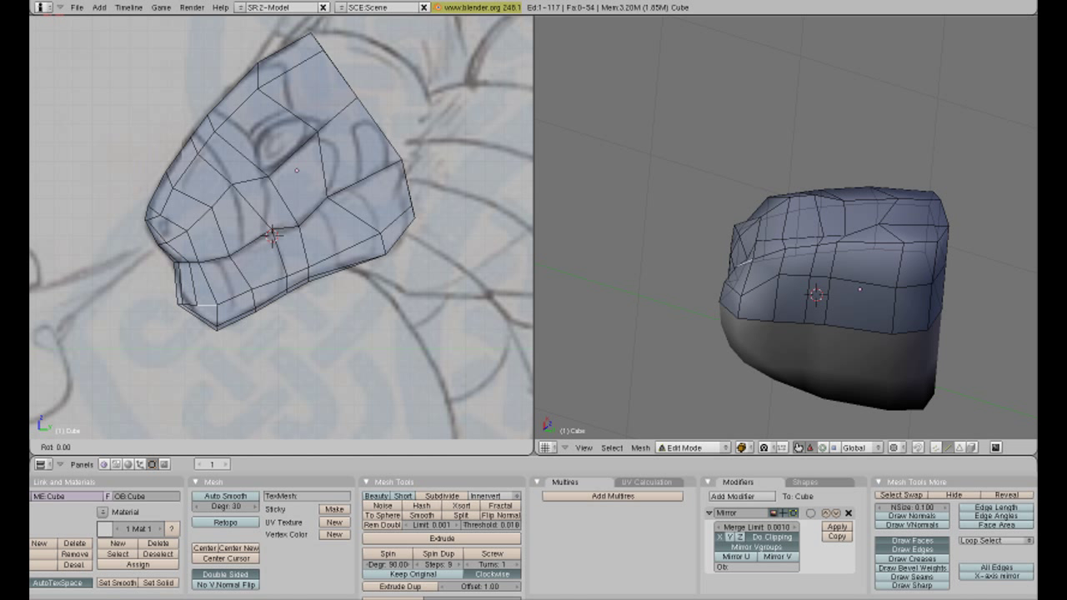
key("Return")
key("r")
key("Escape")
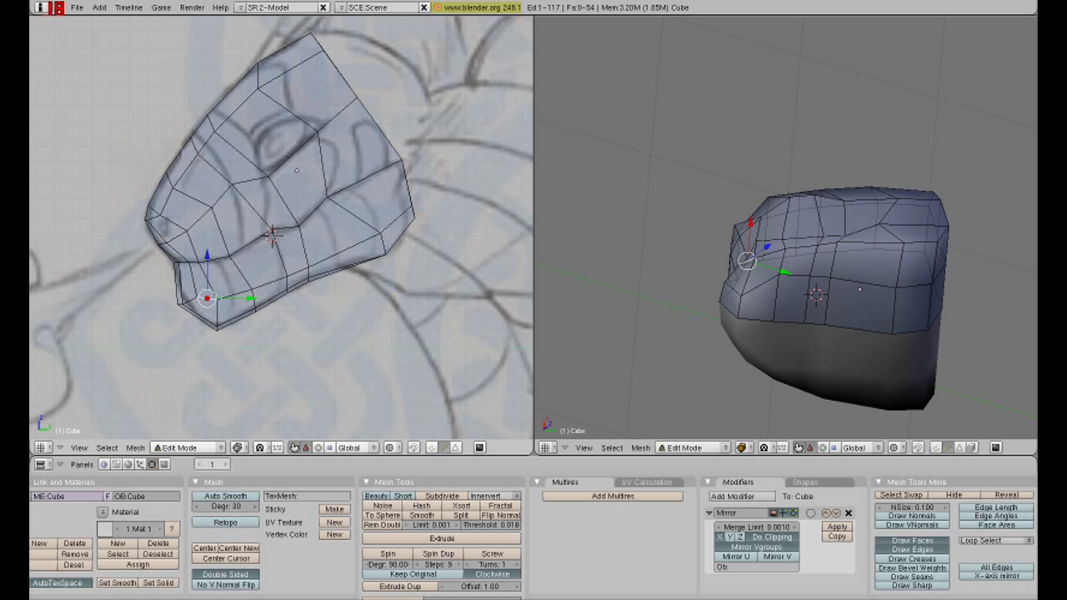
key("g")
key("Return")
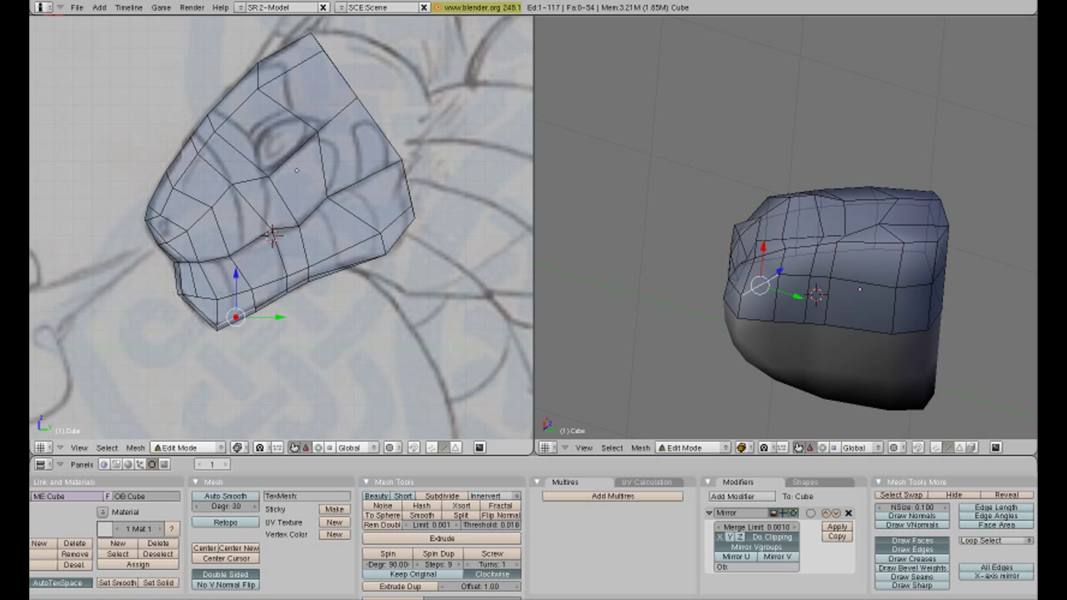
key("g")
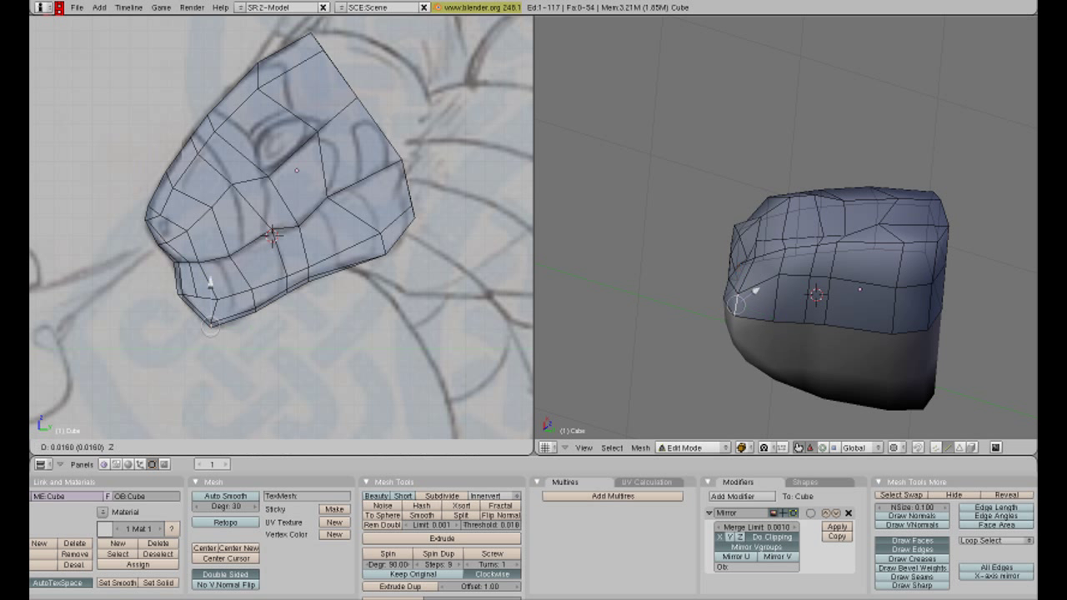
key("Return")
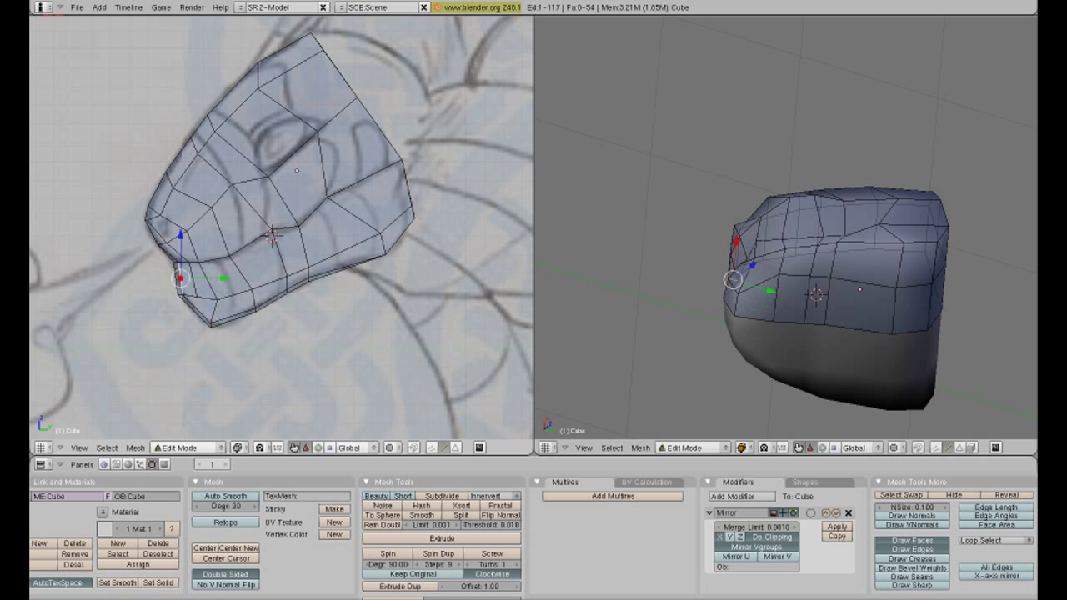
- Shift the jaw vertex back along the mouth line, finishing with a Y-constrained move
key("g")
key("Return")
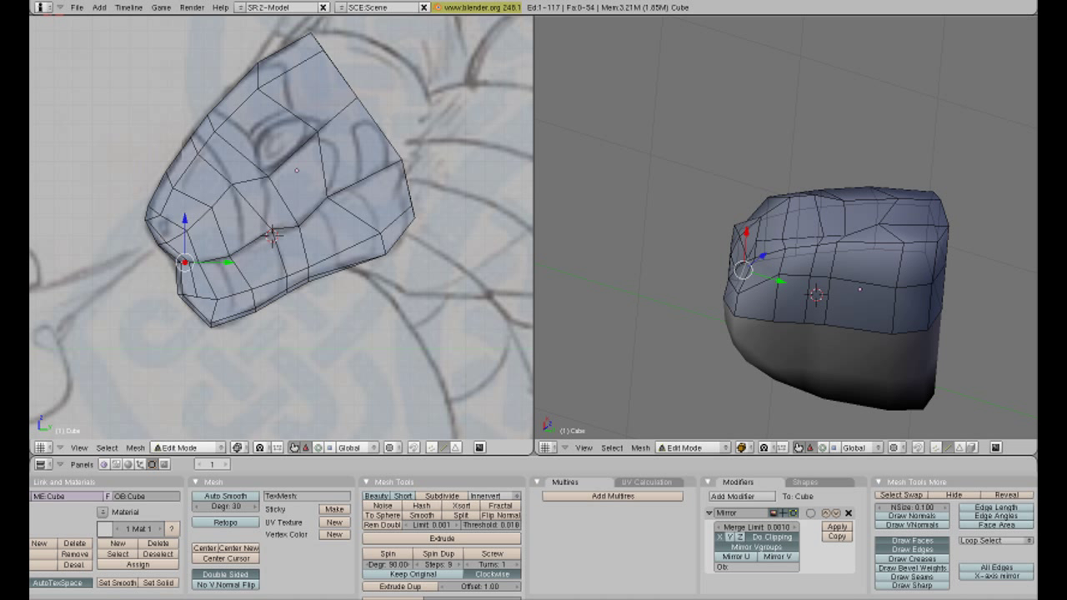
key("g")
key("Return")
key("g")
key("Return")
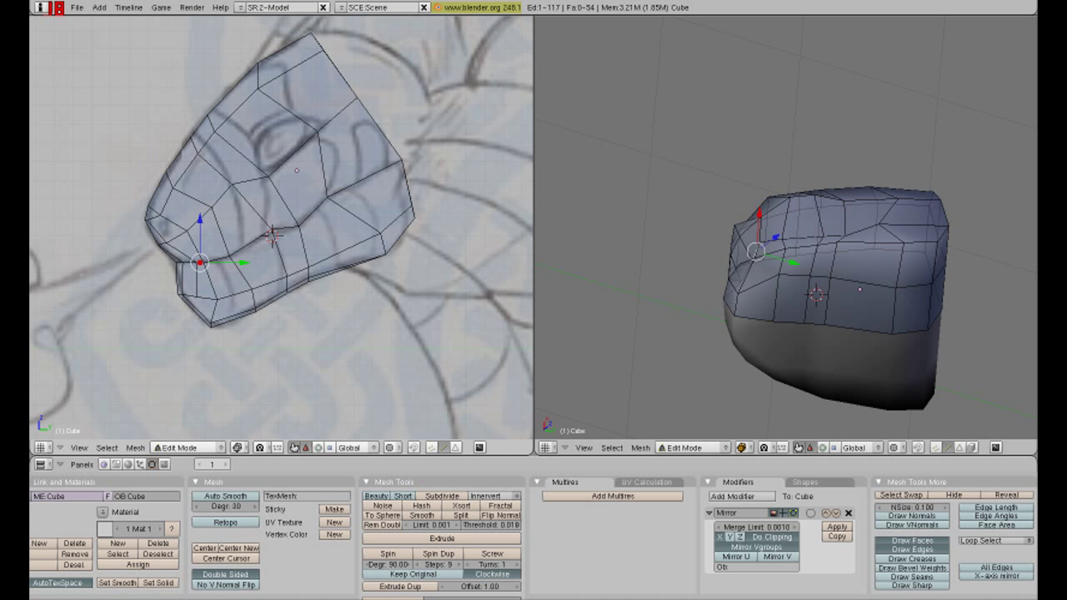
key("g")
key("Return")
key("g")
key("y")
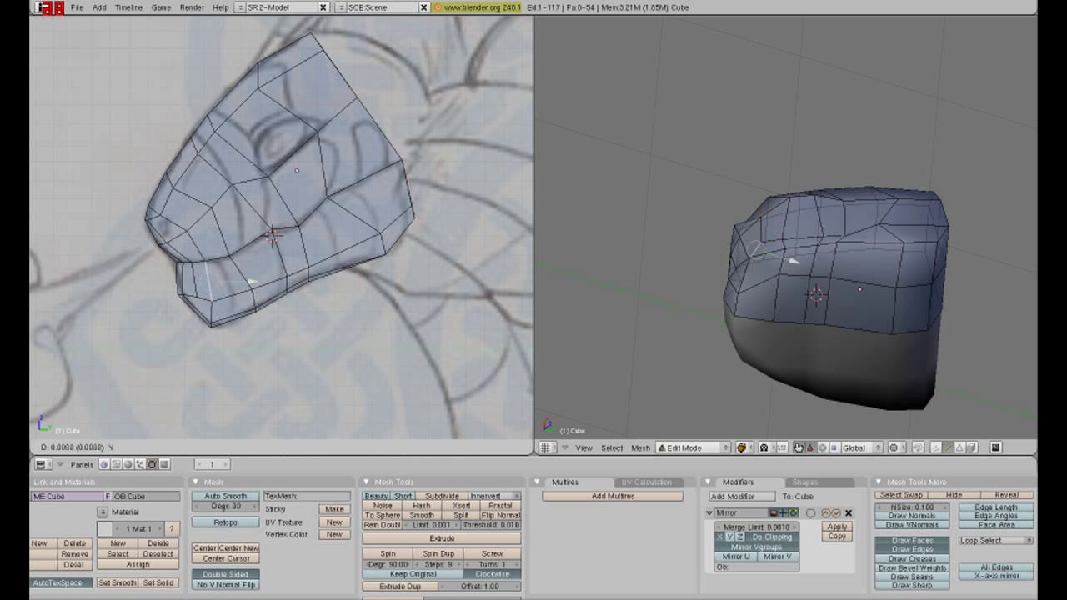
key("Return")
- Move an upper-head vertex near the eye along Y and restore the side view over the sketch
key("g")
key("y")
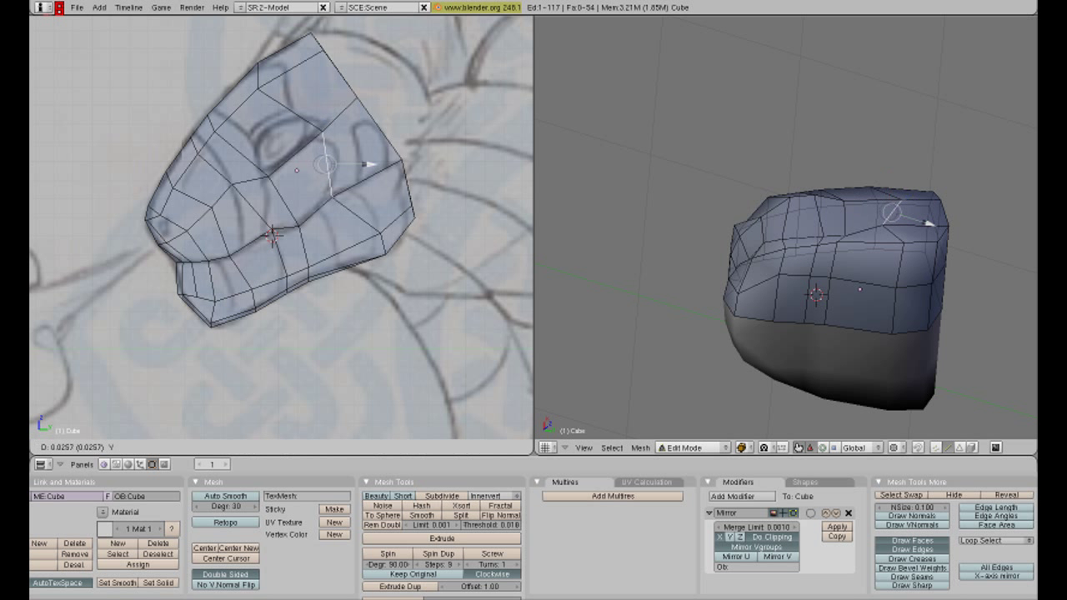
key("Return")
scroll(281, 227, "down", 2)
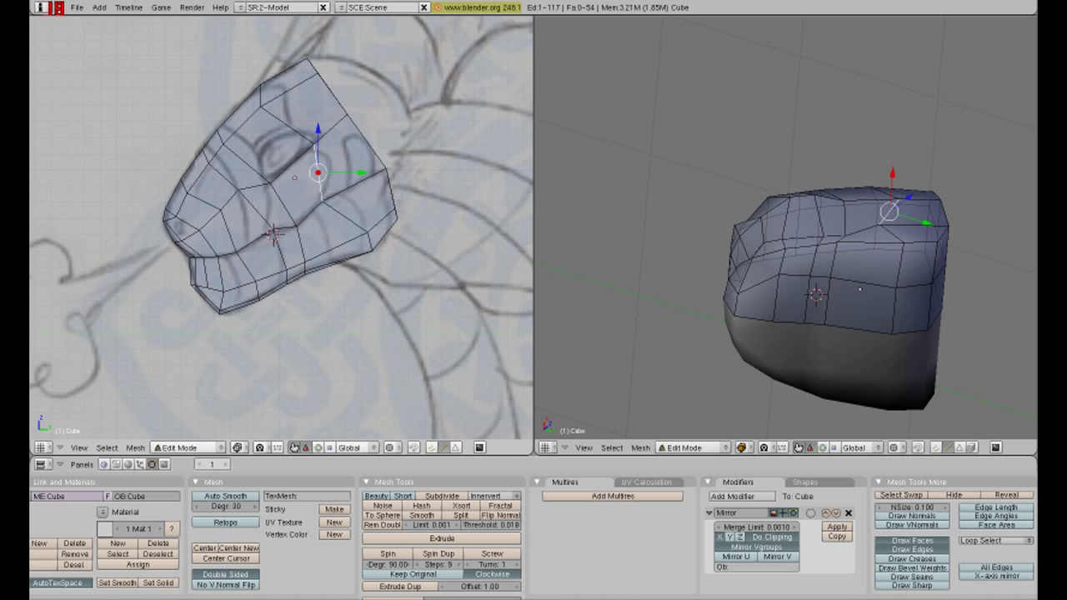
middle_click_drag(281, 227, 218, 225)
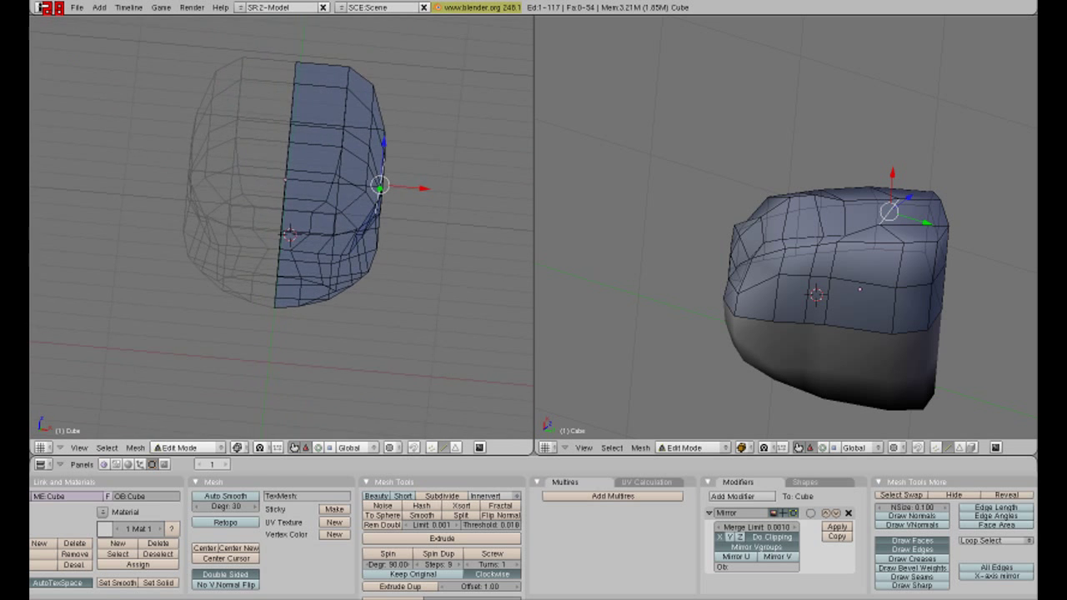
key("KP_1")
key("KP_3")
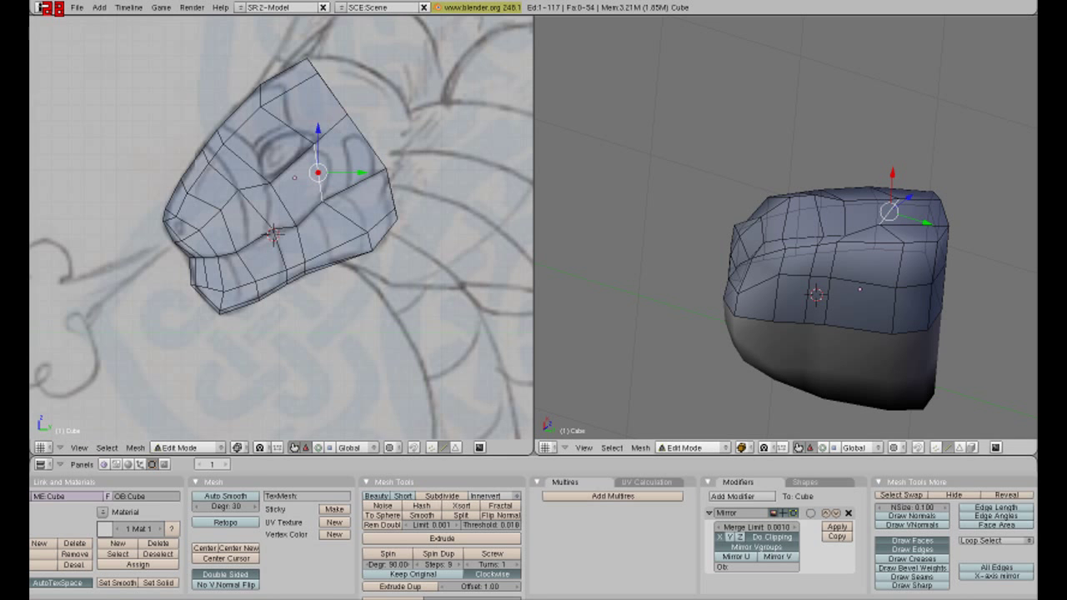
middle_click_drag(783, 250, 626, 242)
- Raise the vertex on the snout's centre seam and orbit to check its profile
scroll(786, 228, "up", 4)
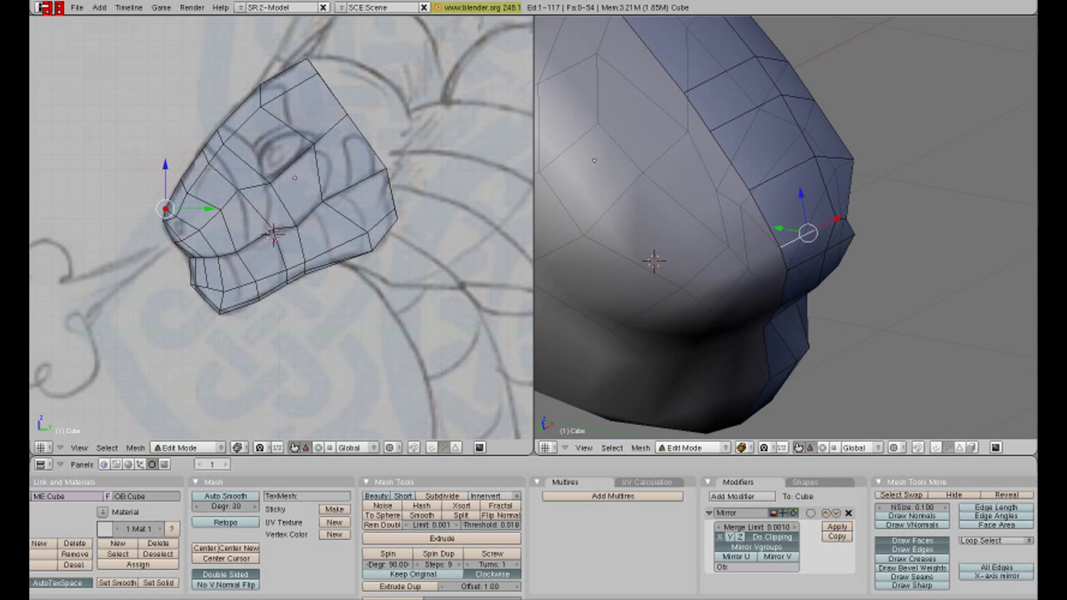
right_click(845, 219)
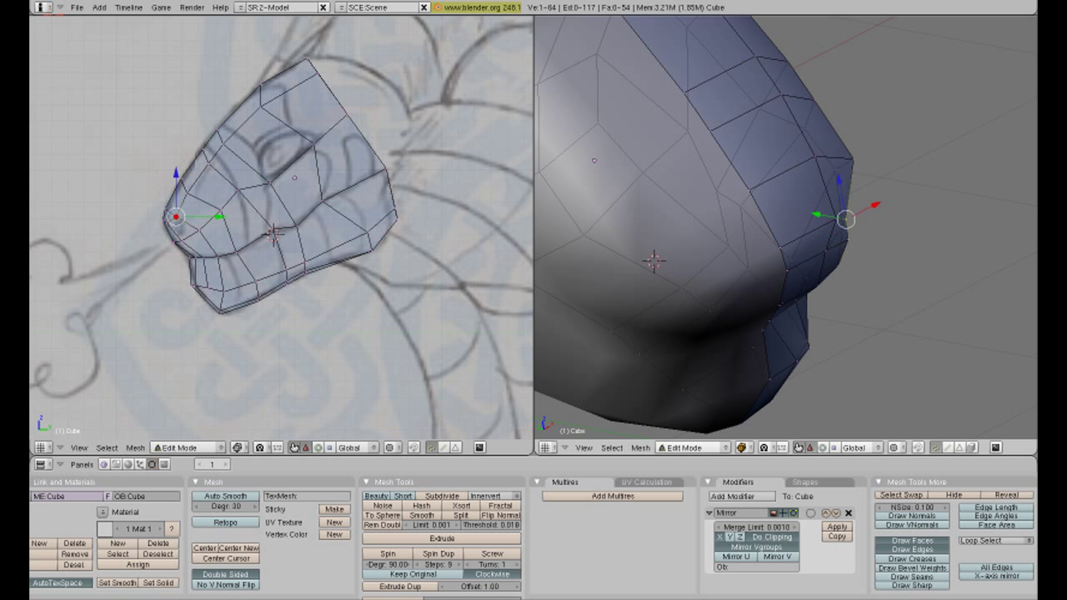
key("g")
key("Return")
key("g")
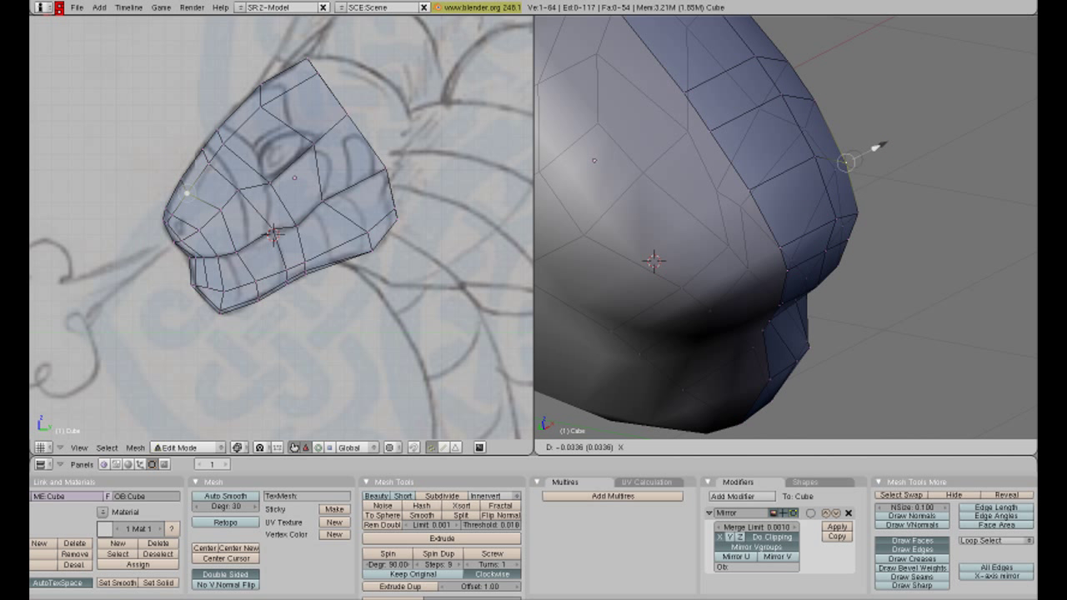
key("Return")
middle_click_drag(750, 250, 716, 242)
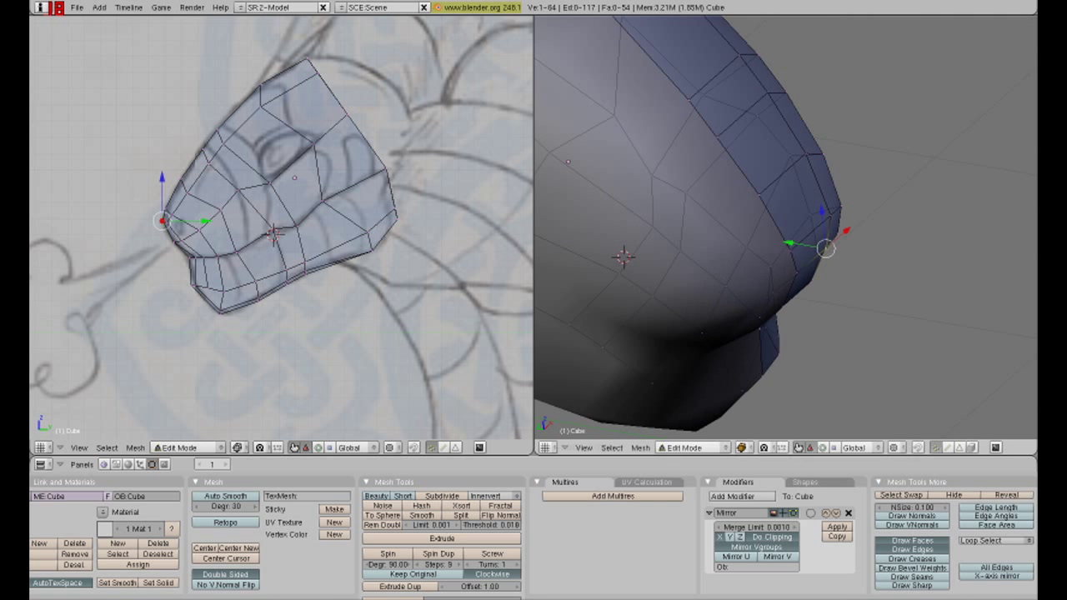
mouse_move(784, 250)
middle_mouse_down()
mouse_move(733, 250)
mouse_move(767, 250)
middle_mouse_up()
- Try Z and Y moves on the snout vertex, undoing the last change
key("g")
key("z")
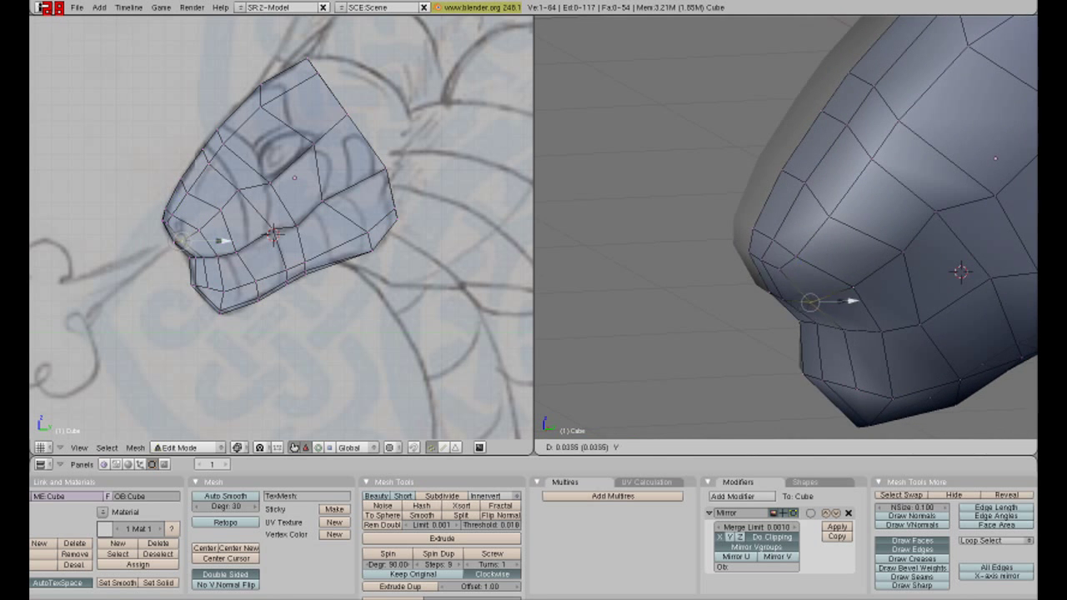
key("Escape")
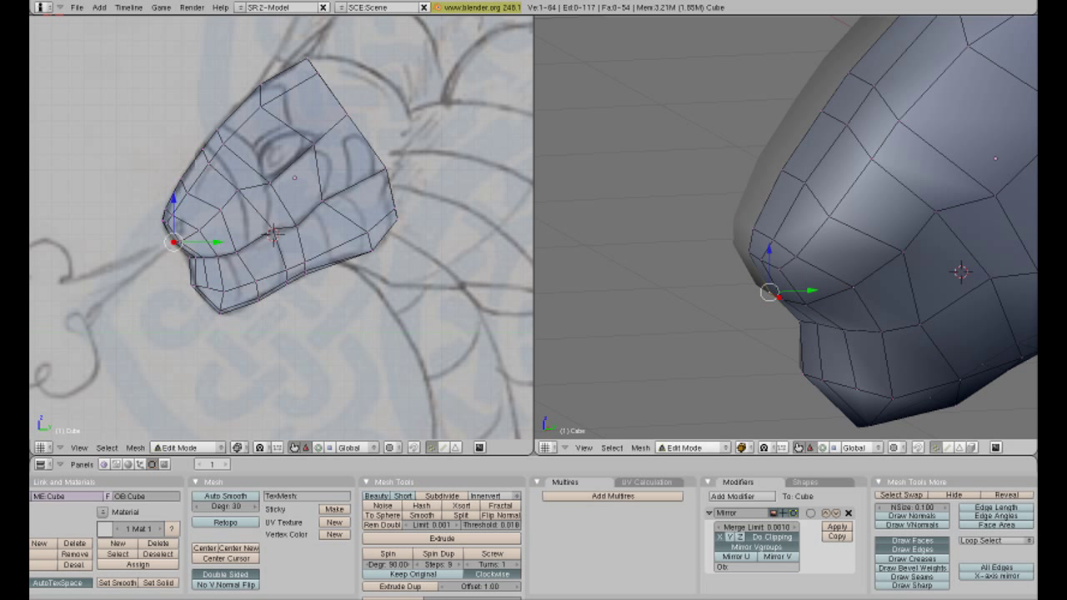
key("ctrl+z")
middle_click_drag(750, 250, 784, 259)
key("g")
key("y")
key("Escape")
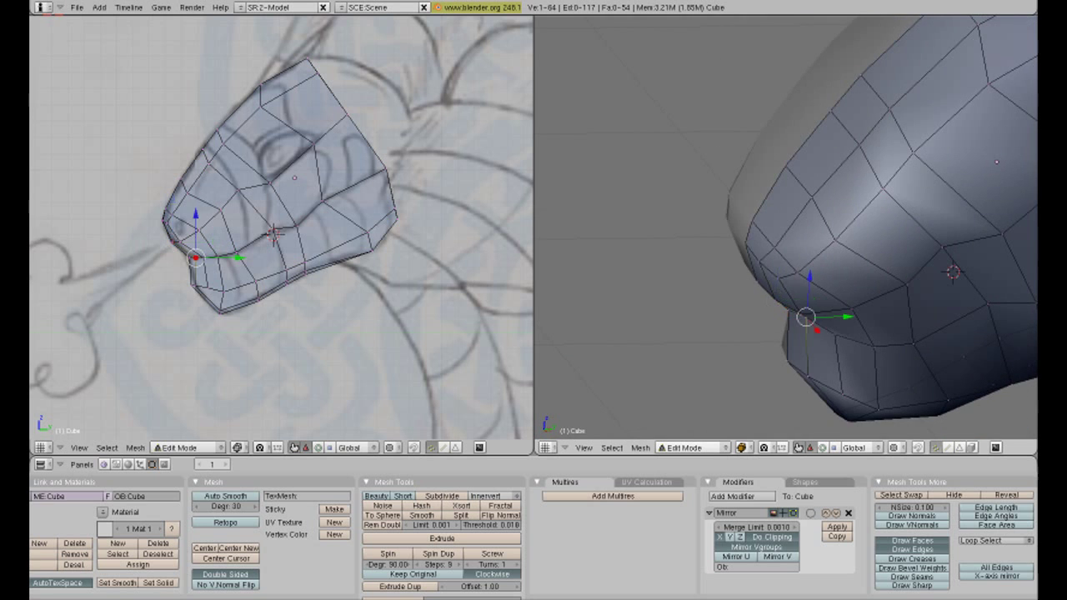
- Move another snout vertex up and back, then slide a further one along Y
right_click(809, 308)
middle_click_drag(808, 309, 784, 284)
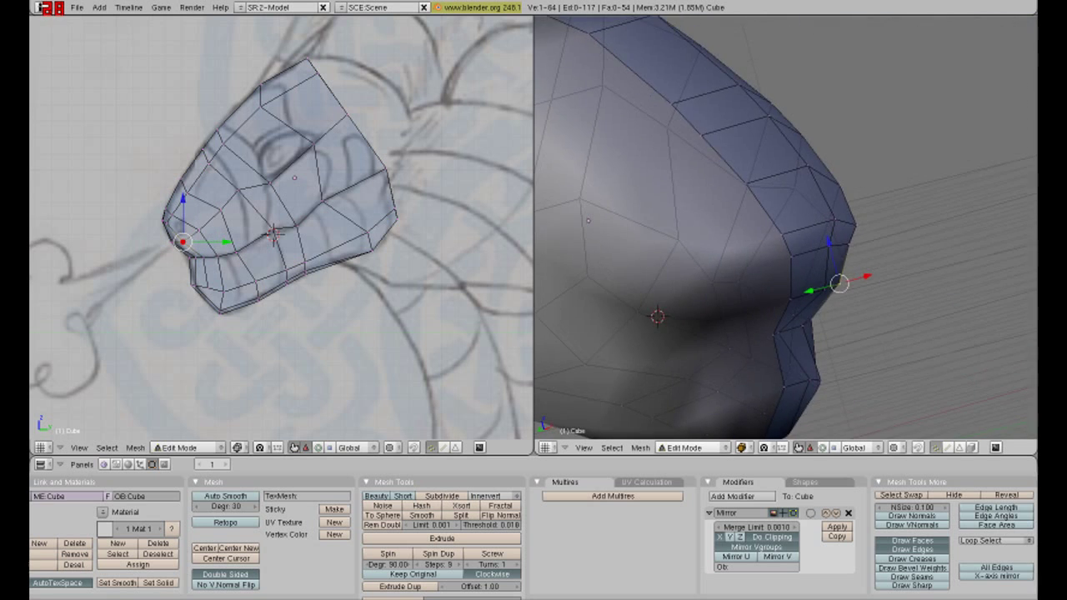
key("g")
left_click(876, 235)
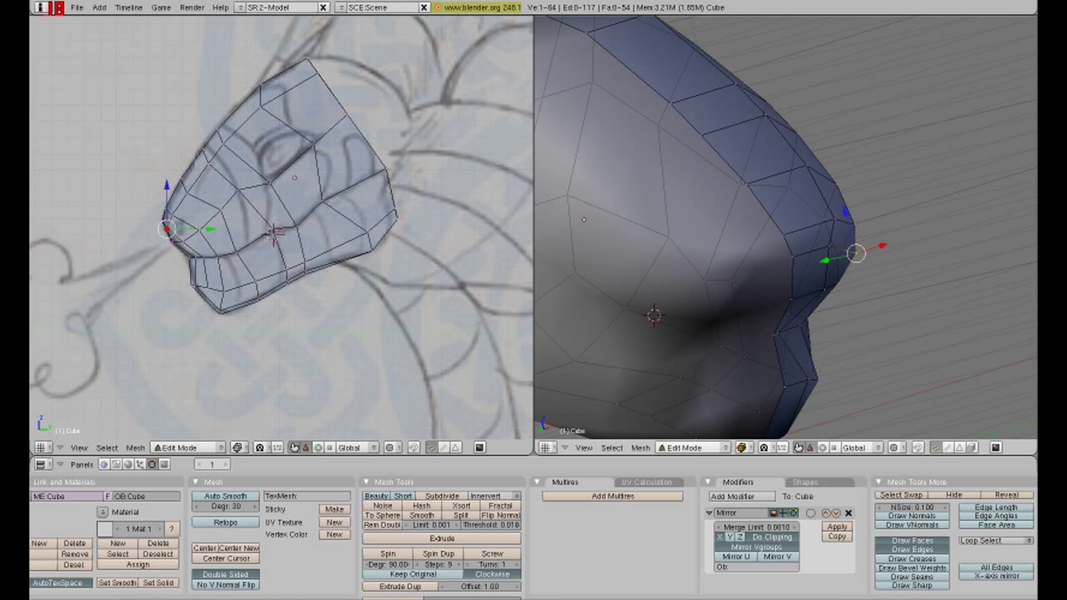
middle_click_drag(784, 250, 767, 292)
right_click(740, 247)
right_click(765, 291)
left_click_drag(803, 301, 809, 304)
- Box-select a block of faces on the snout
middle_click_drag(808, 304, 934, 280)
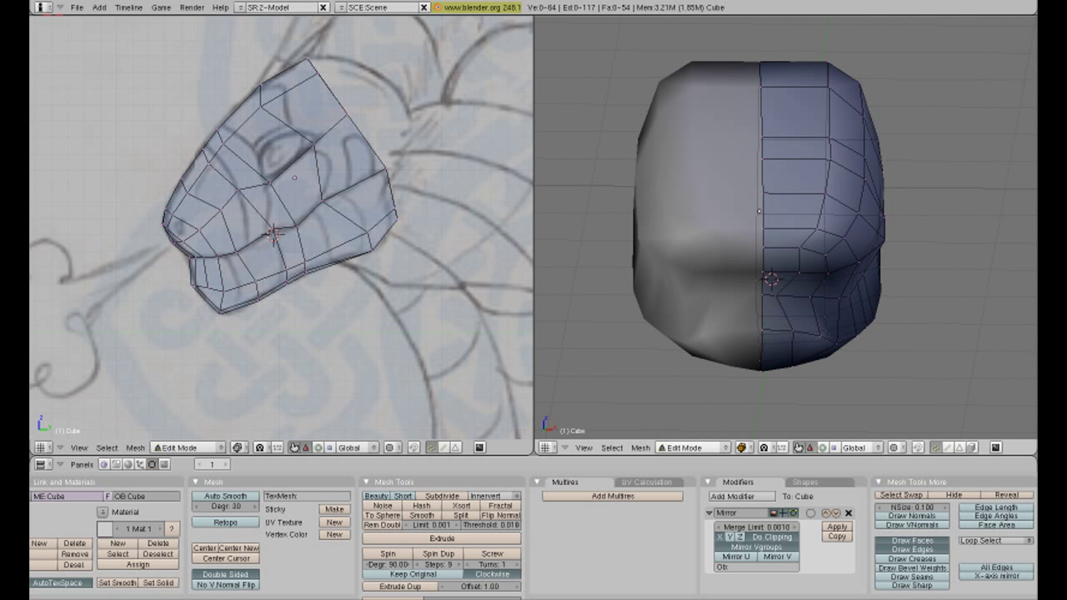
key("b")
left_click_drag(779, 50, 933, 350)
- Deselect the snout faces and shift a vertex near the mouth sideways along X
middle_click_drag(933, 350, 858, 237)
key("a")
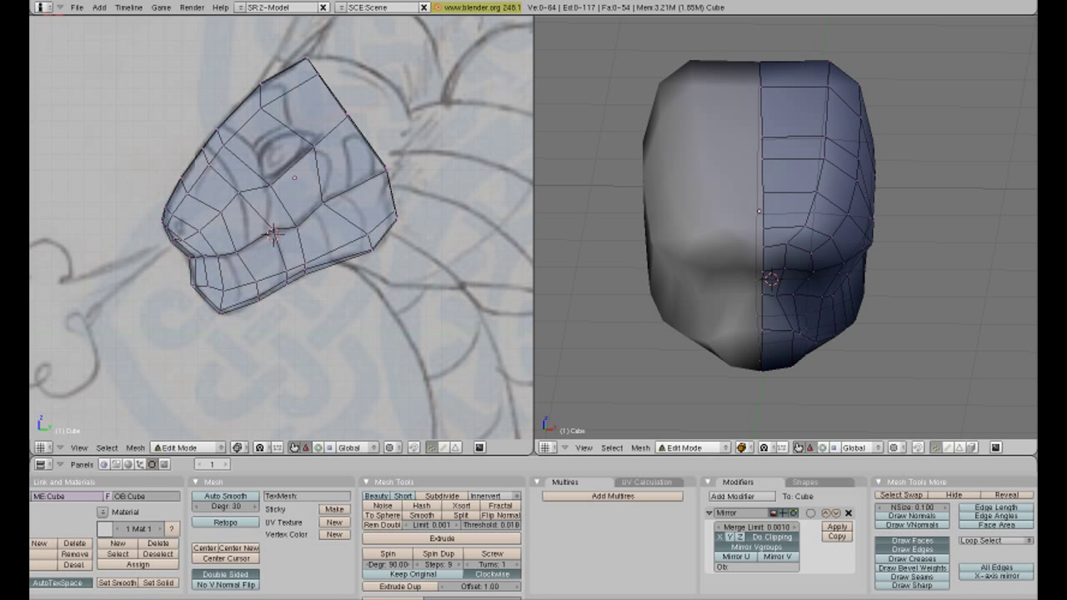
right_click(862, 353)
middle_click_drag(862, 353, 850, 333)
right_click(852, 334)
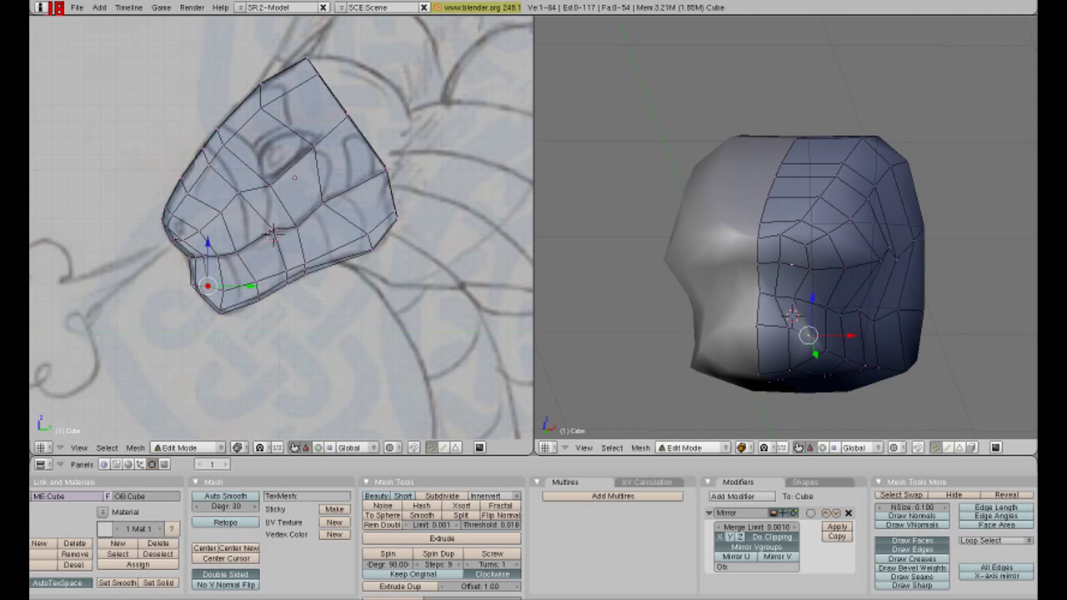
middle_click_drag(791, 316, 892, 313)
key("g")
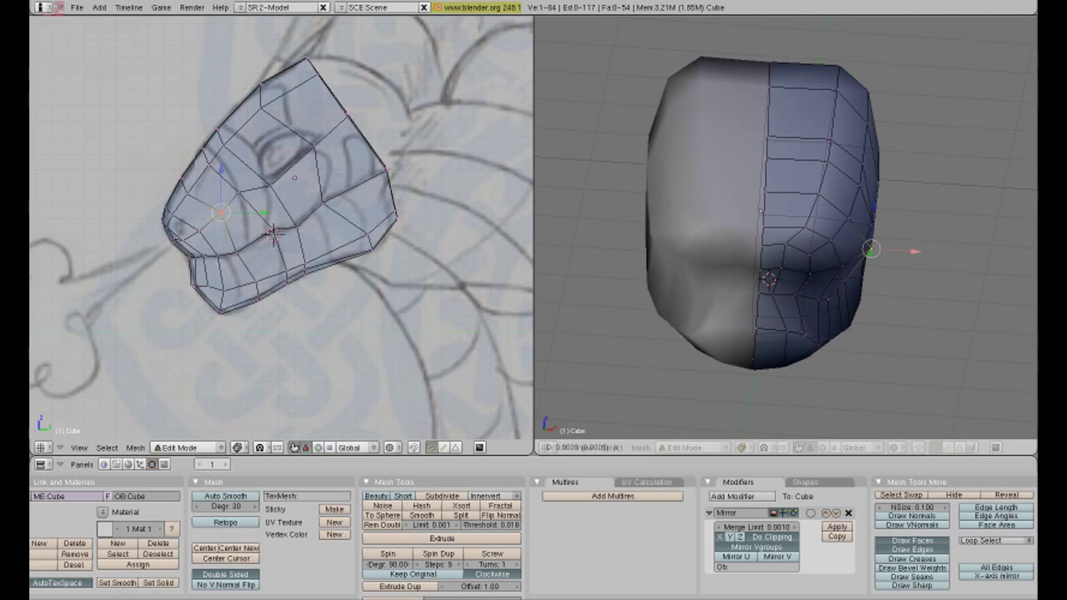
key("x")
left_click(911, 250)
- Freely adjust the selected vertex again and view the head from the front
middle_click_drag(912, 251, 804, 296)
key("g")
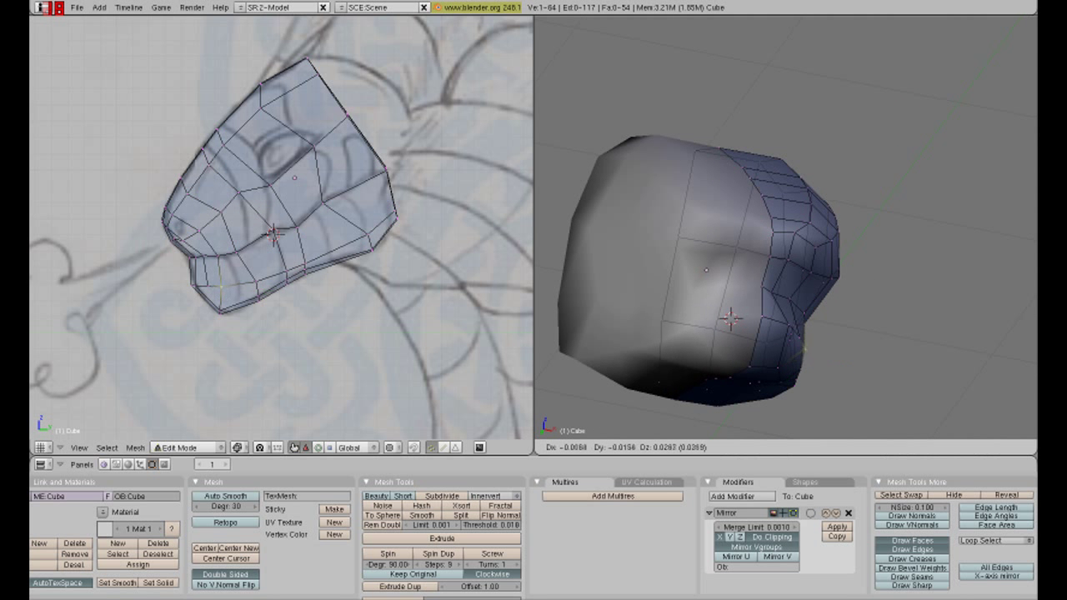
key("Return")
middle_click_drag(784, 316, 859, 288)
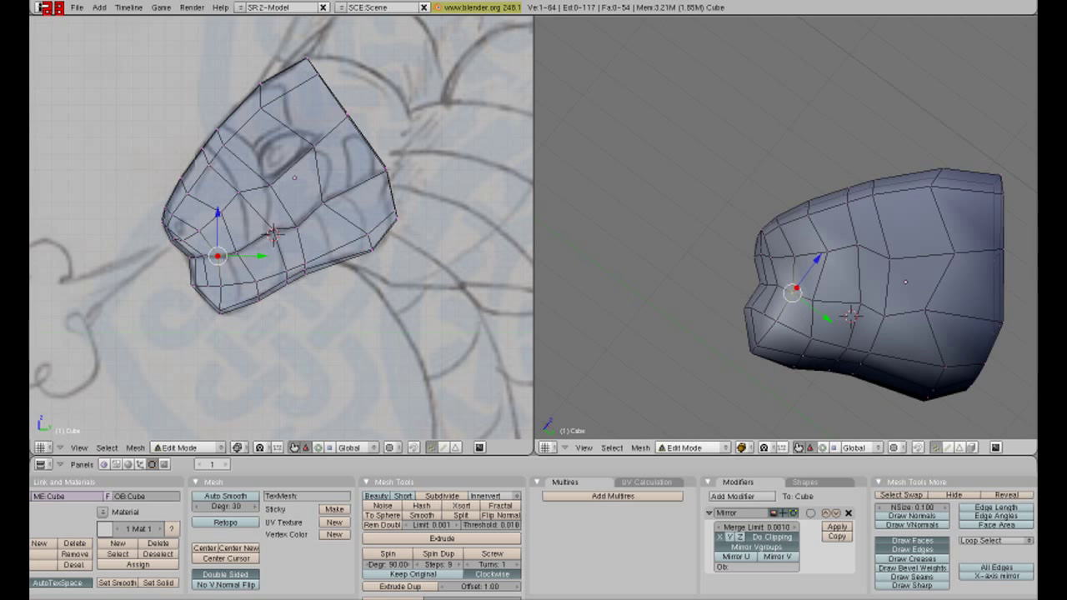
key("KP_1")
scroll(281, 228, "up", 3)
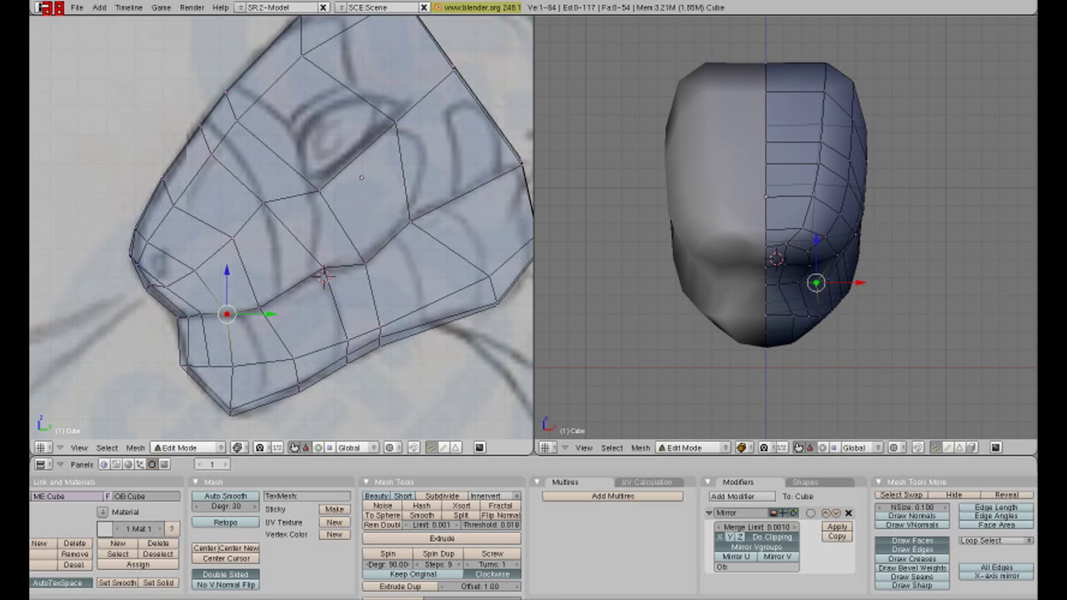
- Cut an edge loop along the mouth and push it outward along X
key("ctrl+r")
left_click(325, 278)
key("Return")
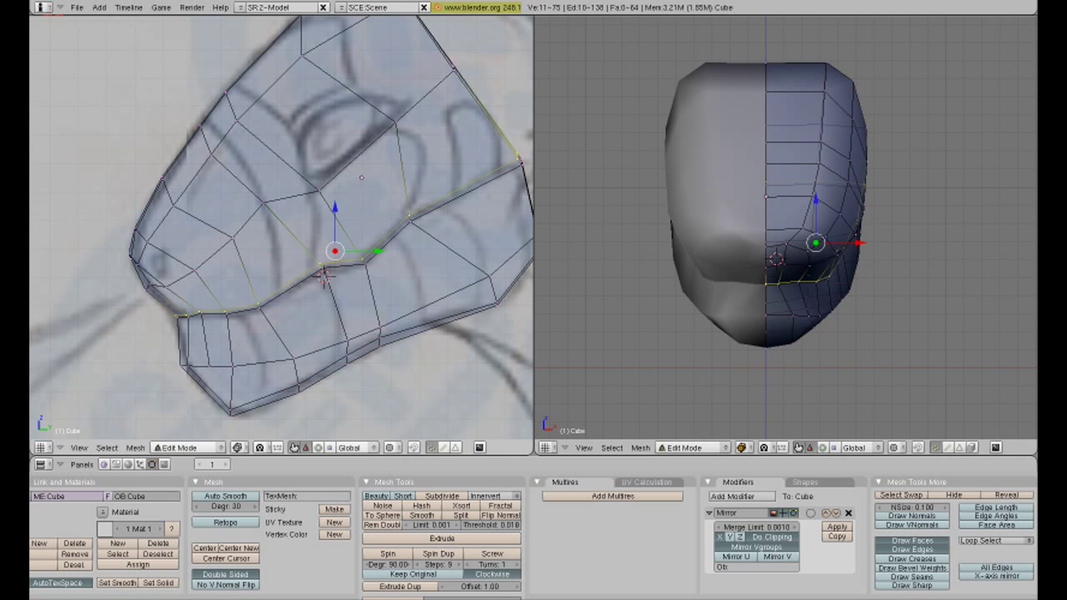
left_click_drag(858, 242, 864, 242)
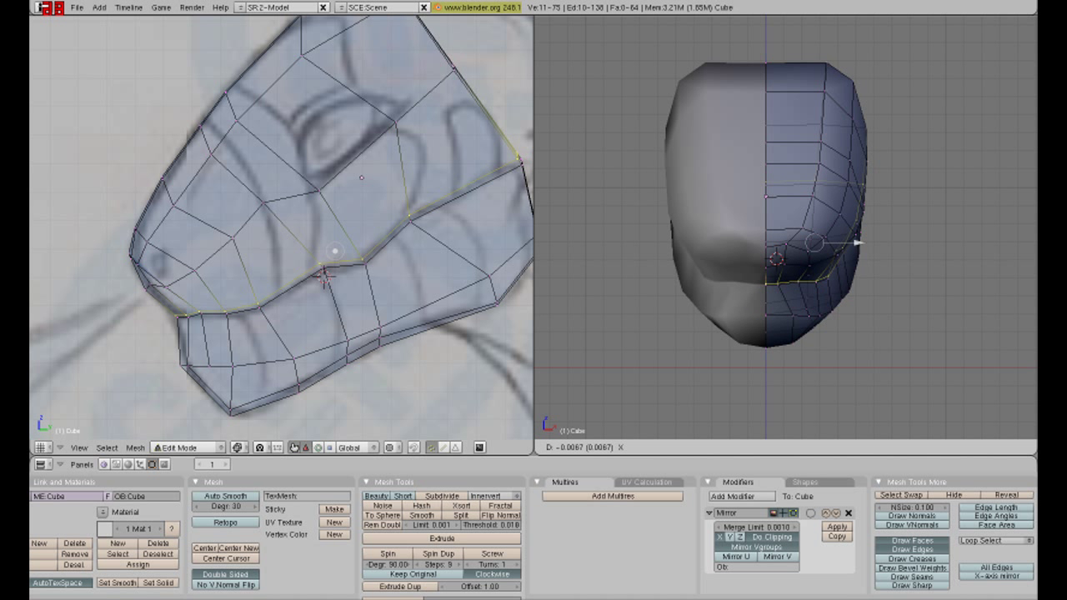
left_click_drag(857, 243, 859, 241)
- From the front view, slide the edge loop along the mouth and extrude it outward into a ridge
middle_click_drag(859, 240, 882, 265)
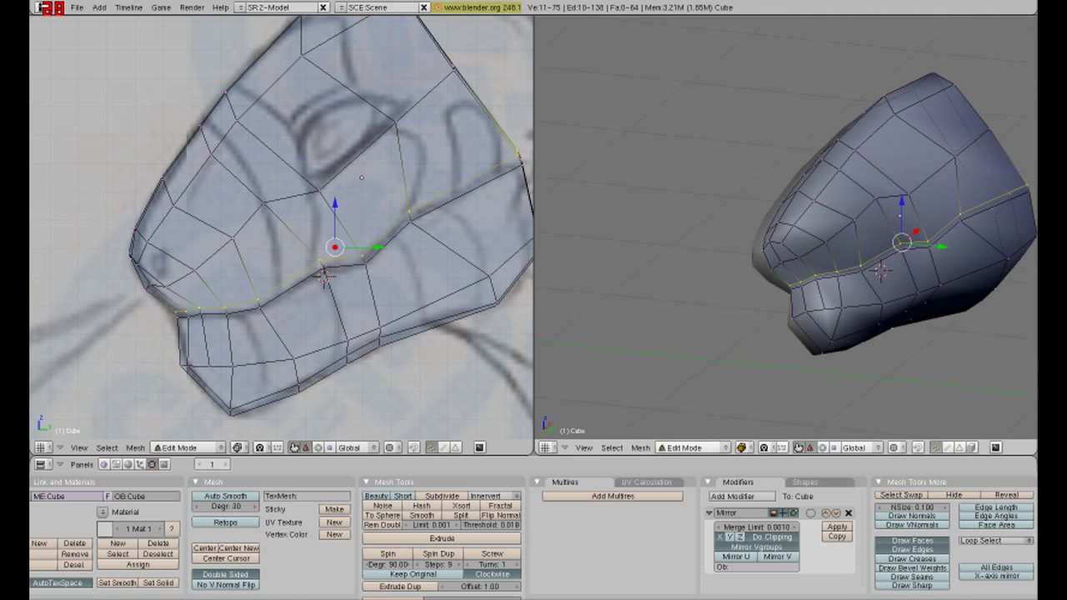
key("KP_1")
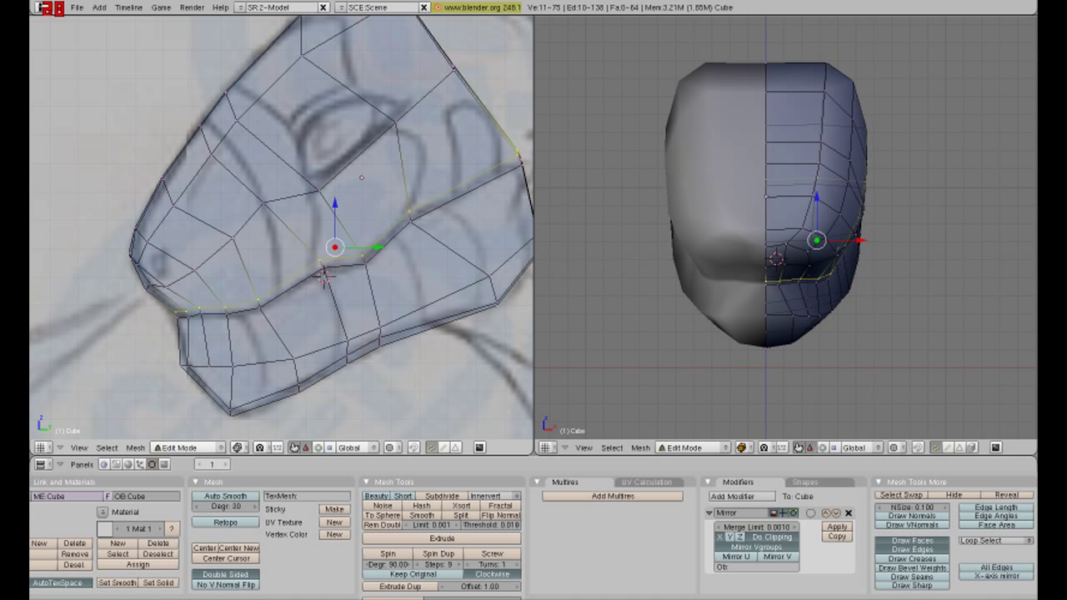
key("ctrl+e")
key("Return")
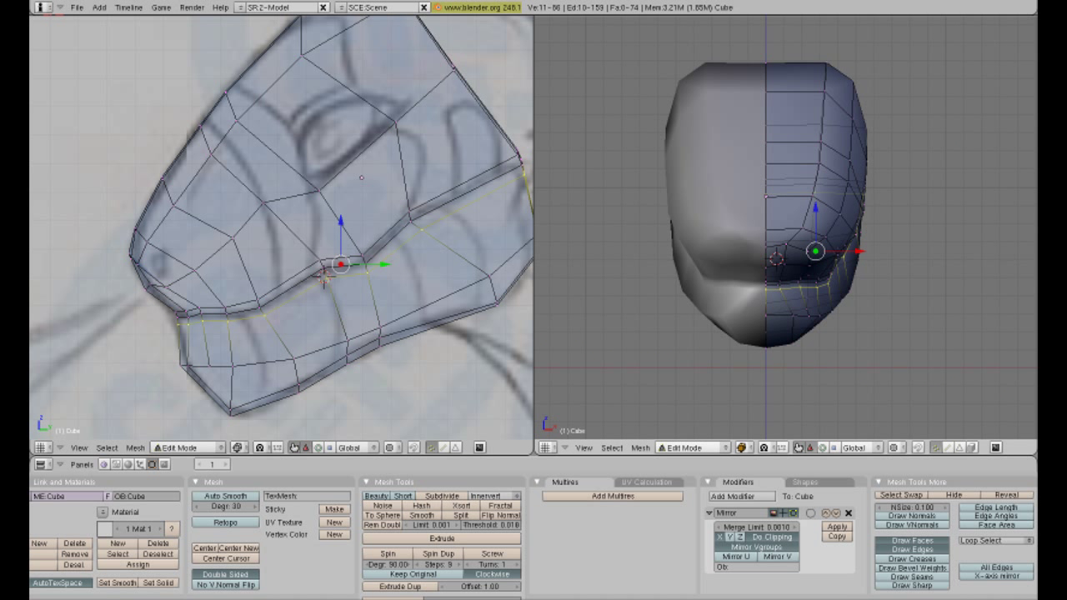
key("e")
key("Return")
- Move a single ridge vertex along X to shape the ridge
middle_click_drag(784, 250, 725, 238)
right_click(892, 203)
key("g")
key("x")
key("Return")
- Check the ridge from several angles, including a preview outside Edit Mode
middle_click_drag(800, 250, 767, 250)
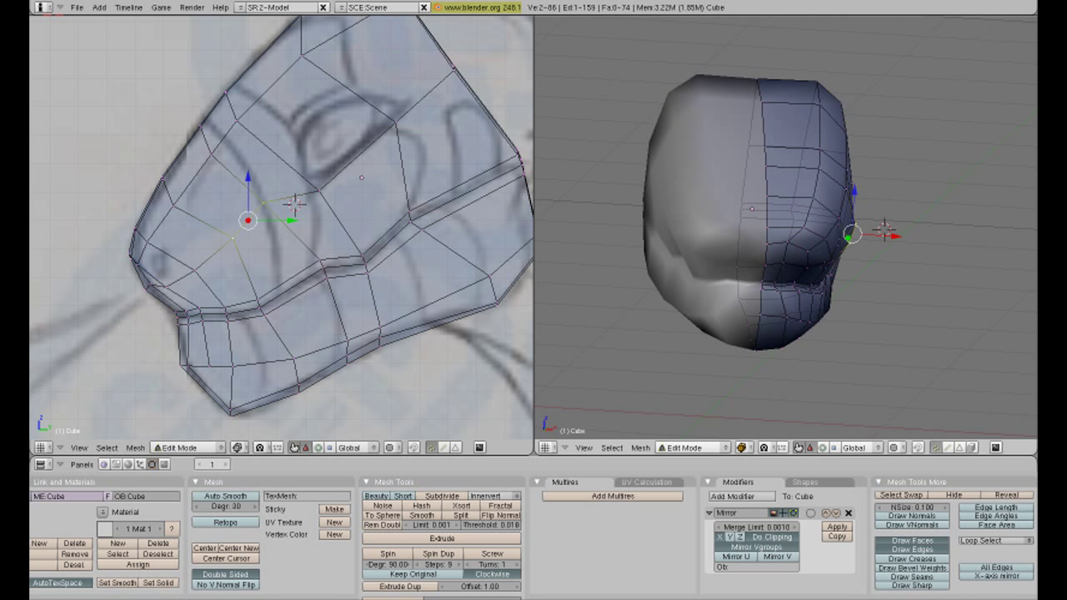
middle_click_drag(800, 250, 967, 250)
key("Tab")
key("Tab")
key("KP_3")
key("KP_1")
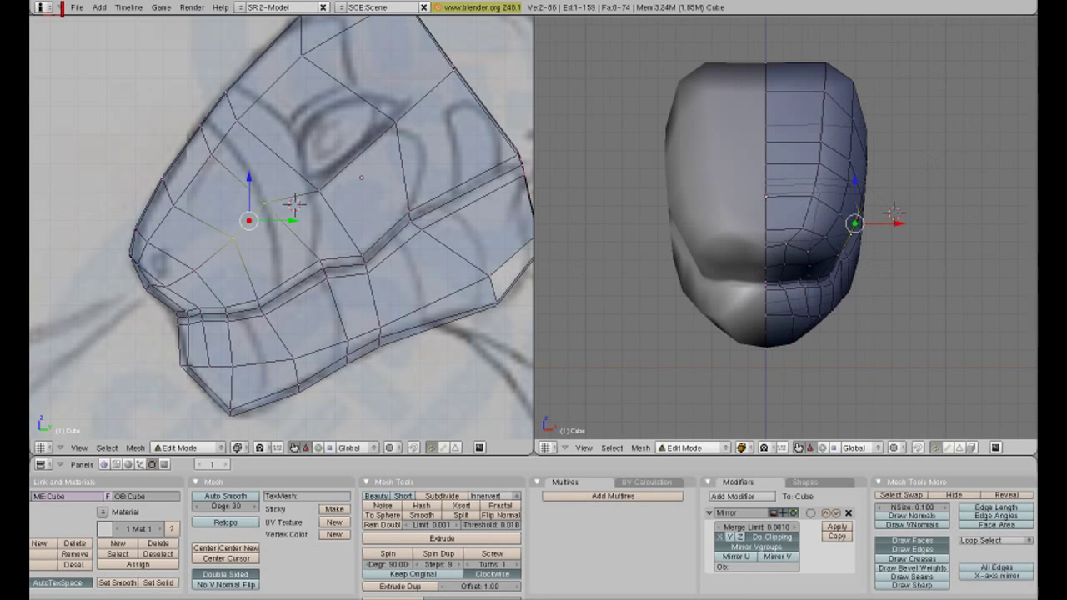
scroll(281, 228, "down", 5)
scroll(281, 227, "up", 3)
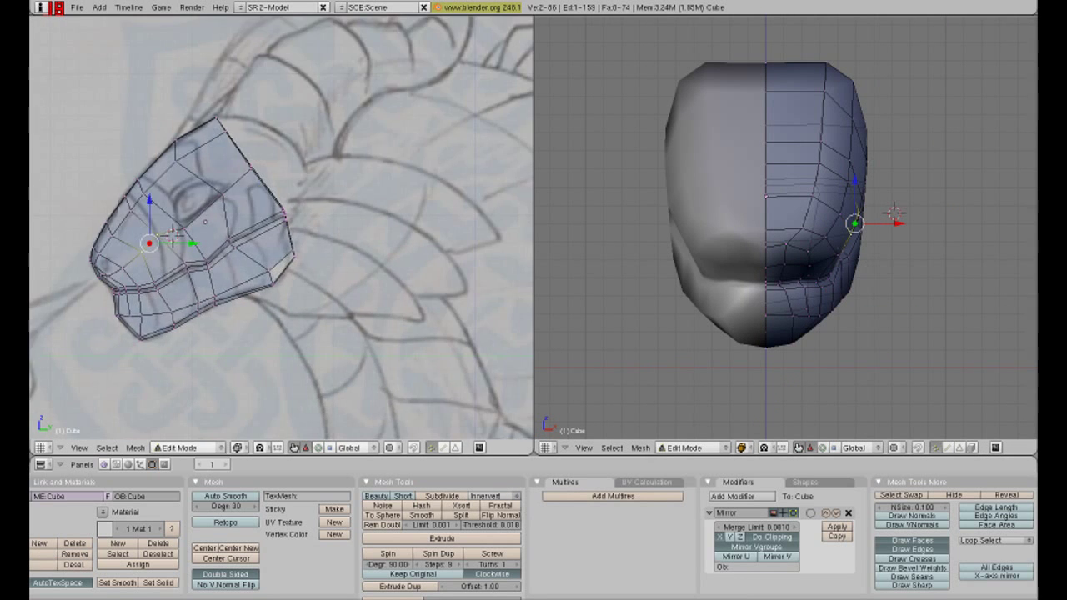
middle_click_drag(917, 250, 950, 238)
- Select a strip of upper, side and lower faces along the side of the head
key("a")
right_click(961, 298)
right_click(929, 298, "shift")
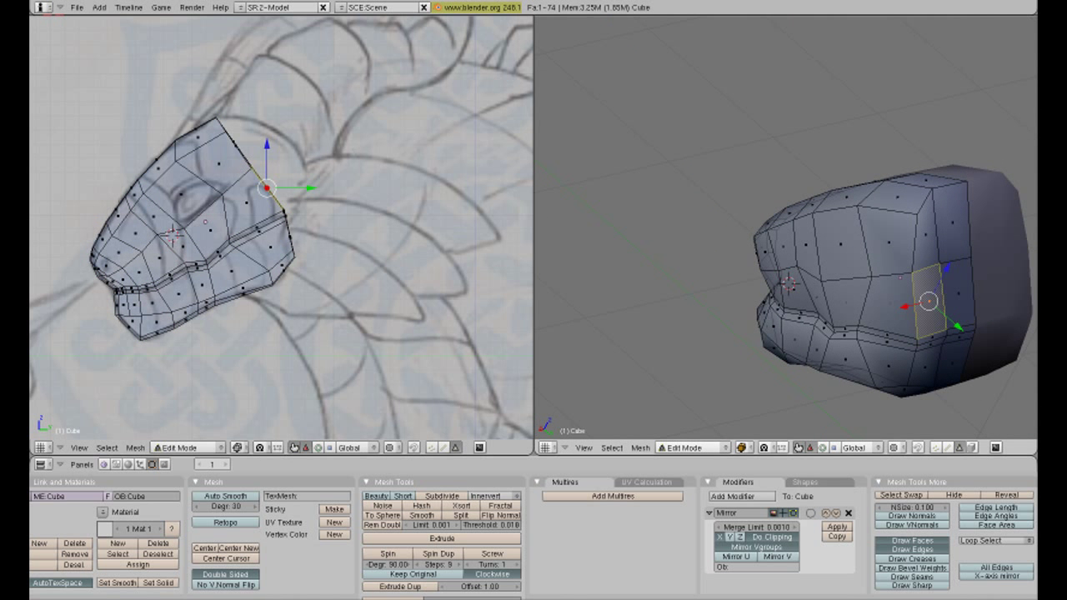
right_click(952, 218, "shift")
right_click(932, 225, "shift")
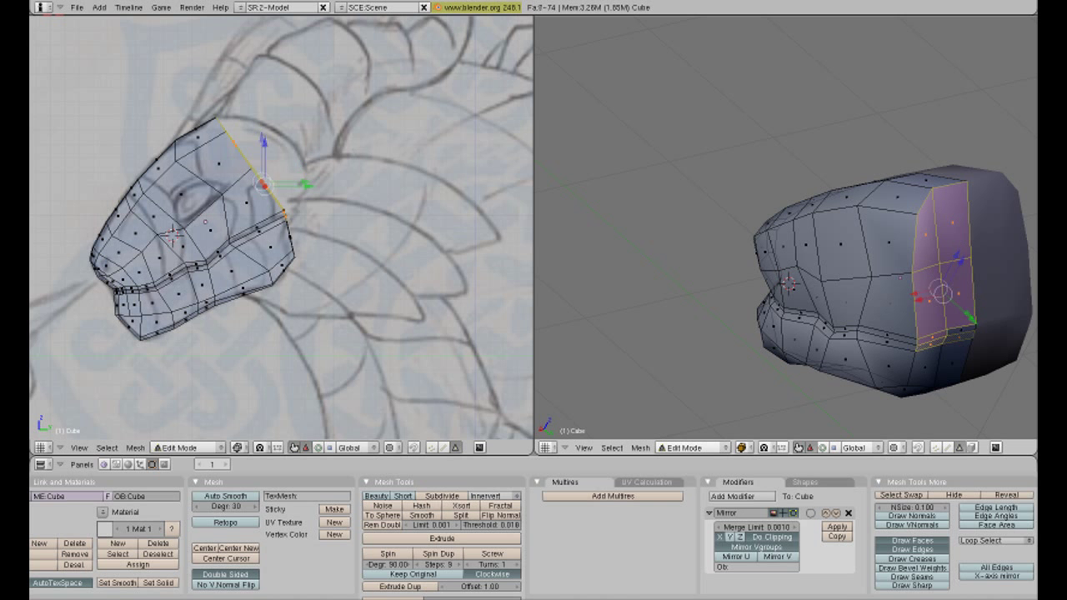
right_click(950, 359, "shift")
right_click(926, 362, "shift")
middle_click_drag(925, 363, 917, 275)
middle_click_drag(292, 250, 250, 241)
right_click(890, 268, "shift")
right_click(929, 262, "shift")
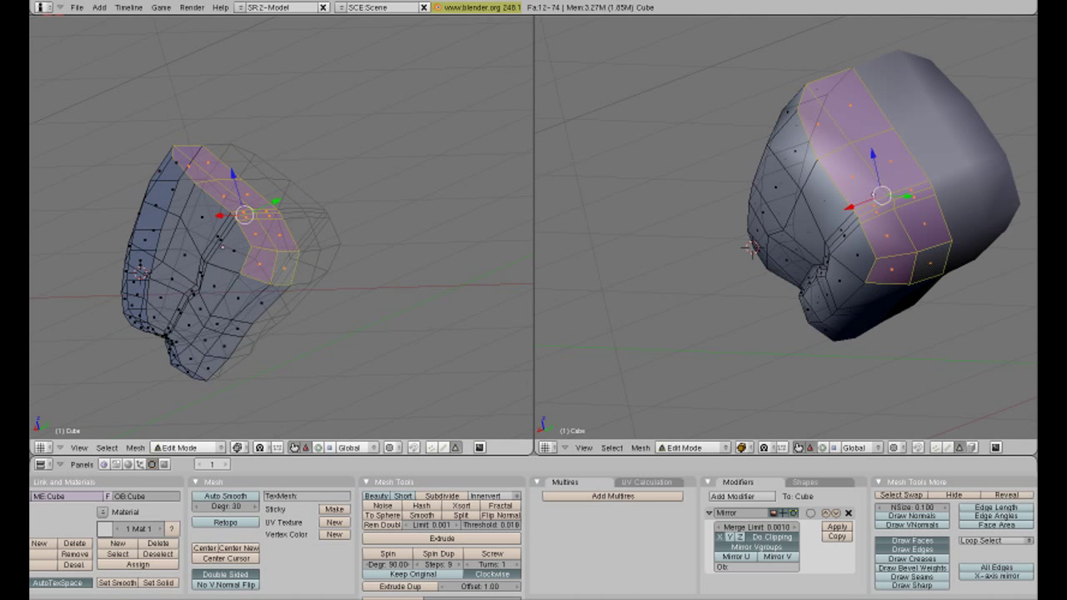
- Return to the side view with the sketch and clear the face selection
key("KP_3")
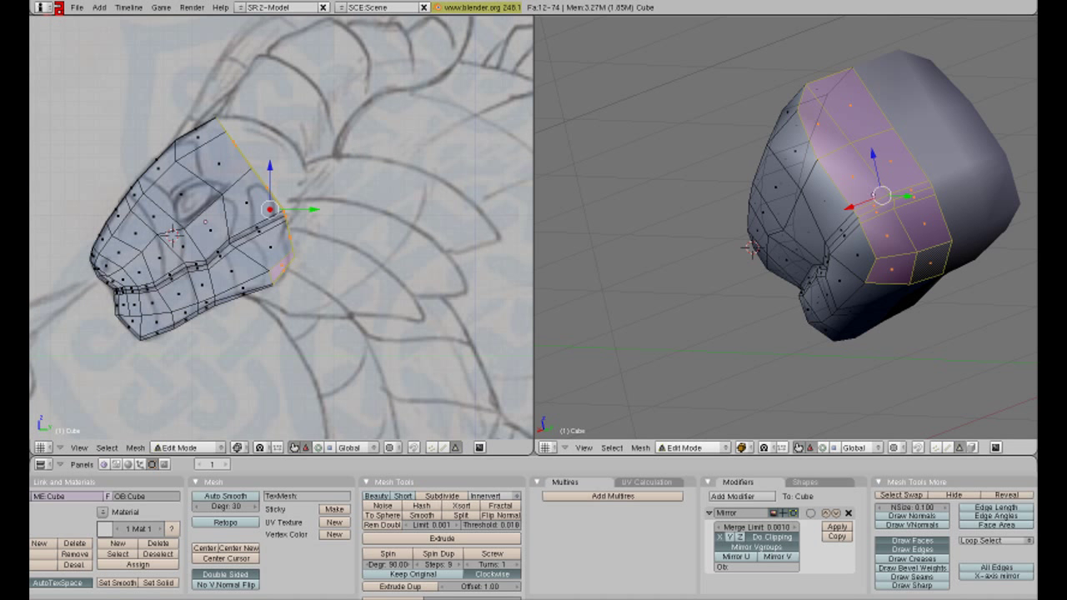
middle_click_drag(834, 250, 975, 250)
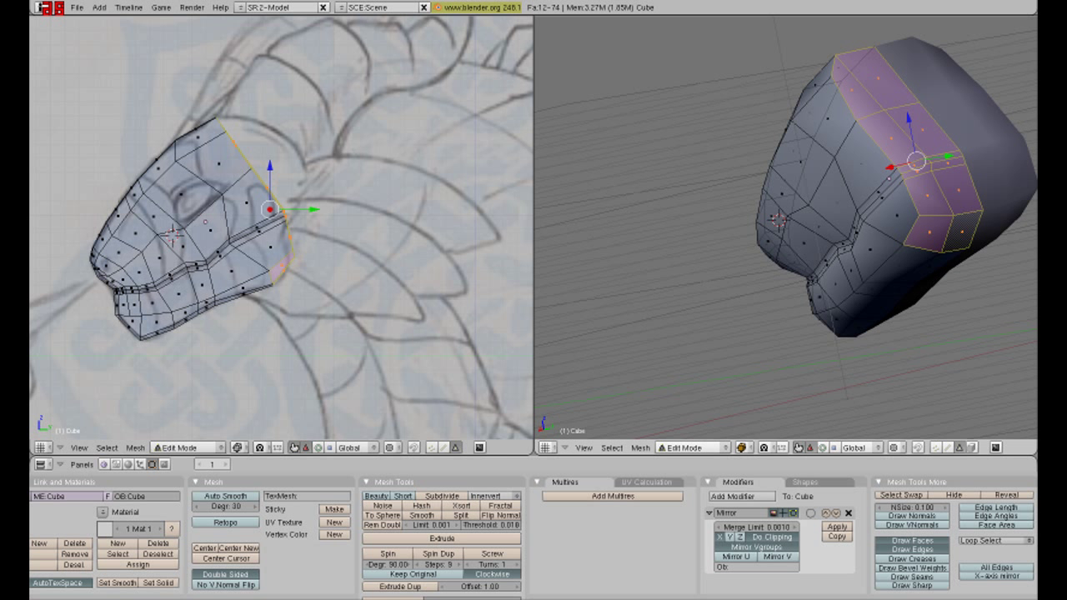
key("Tab")
key("Tab")
key("a")
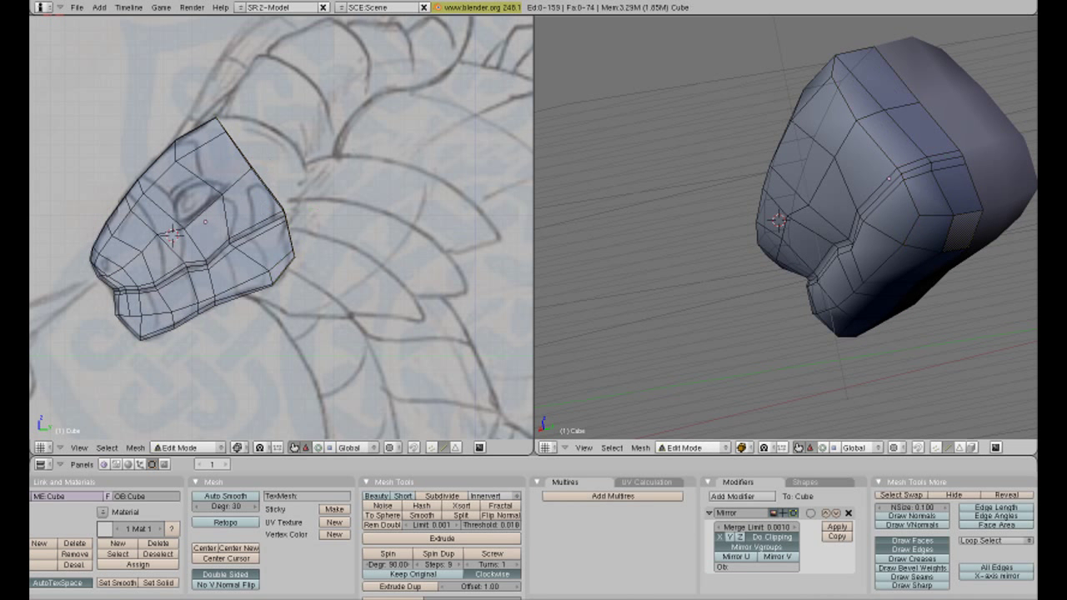
middle_click_drag(975, 250, 1000, 267)
key("a")
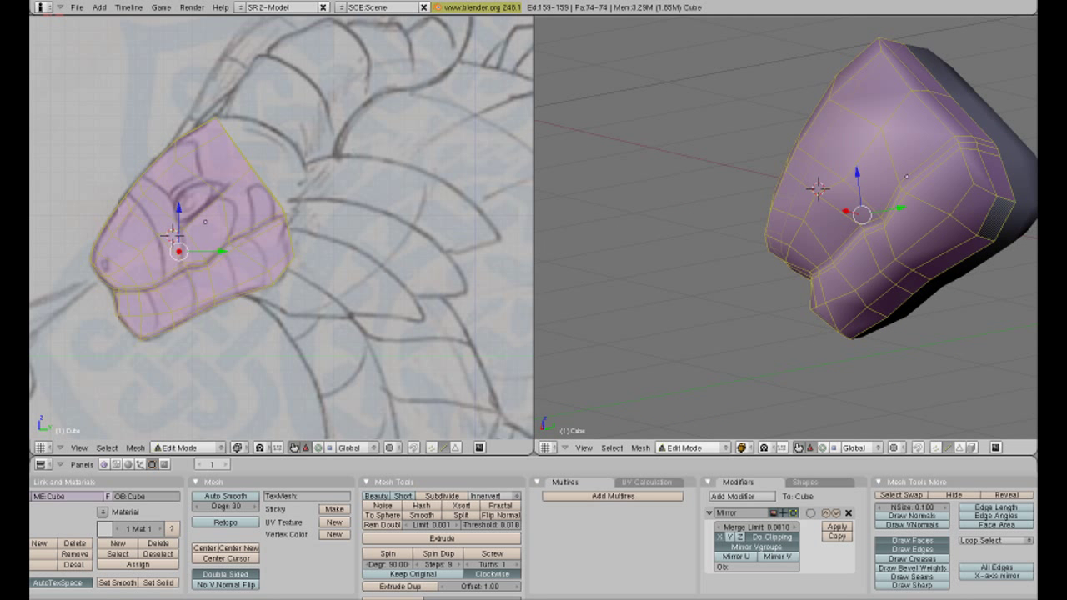
key("a")
- Cut a new edge loop over the back section of the head
key("ctrl+r")
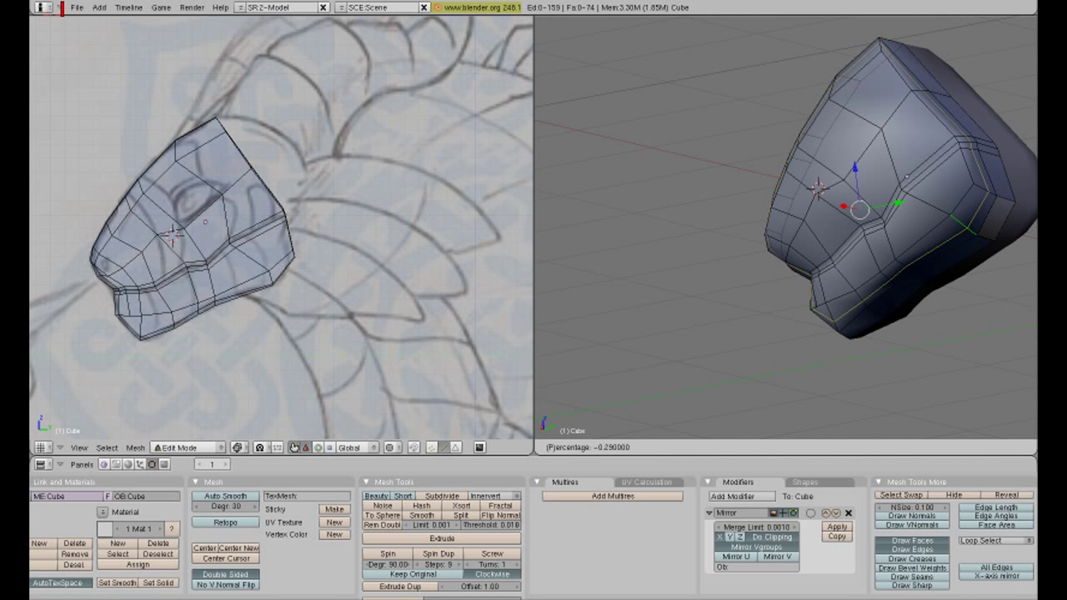
left_click(906, 177)
middle_click_drag(906, 177, 753, 195)
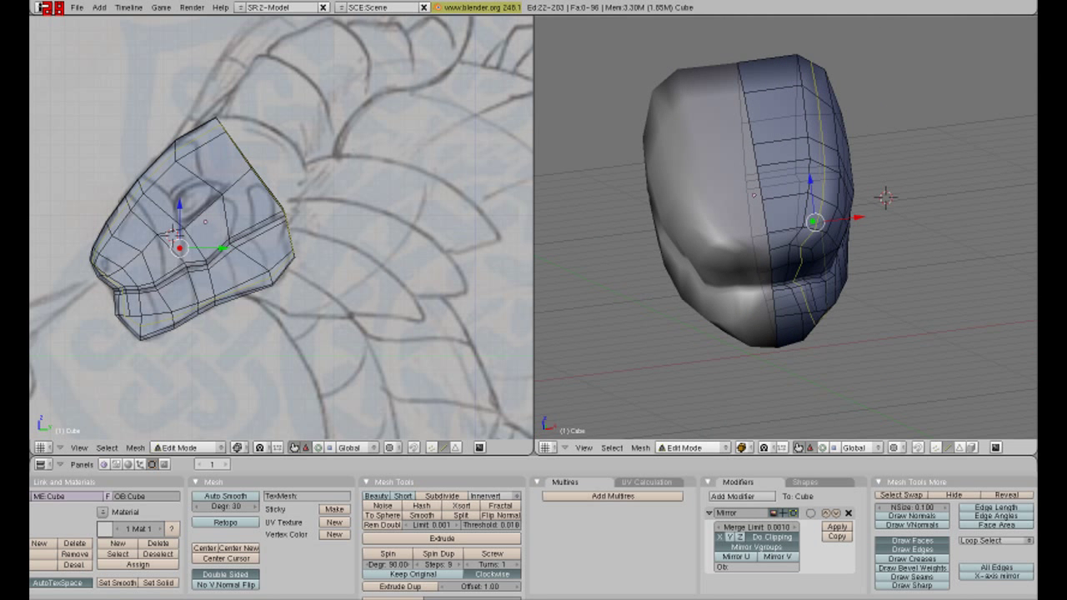
key("g")
key("Escape")
- Undo the previous loop cut and recut the edge loop across the head
key("g")
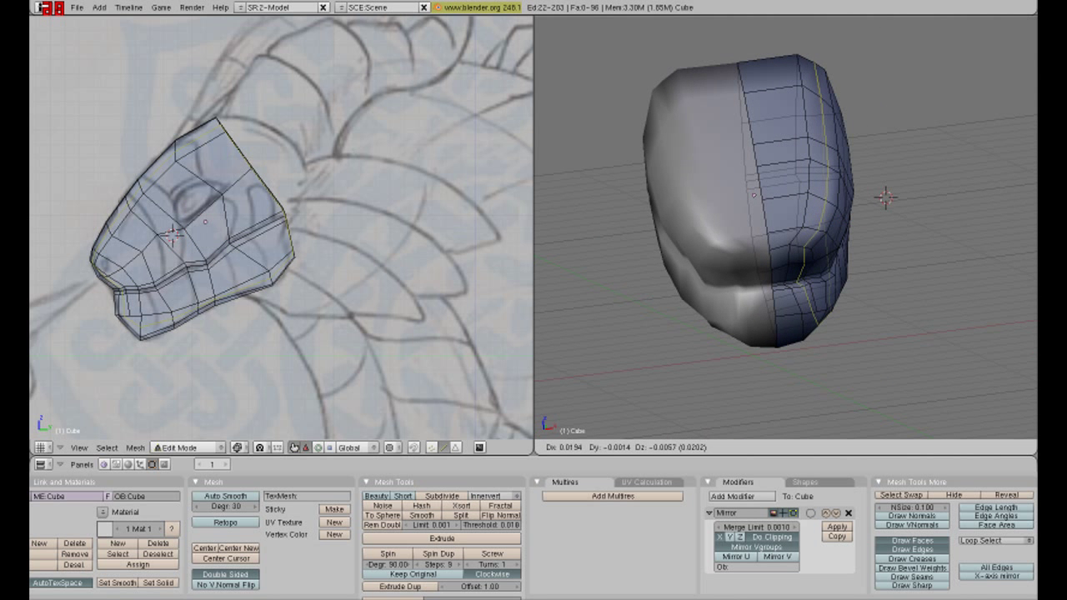
key("Escape")
key("ctrl+z")
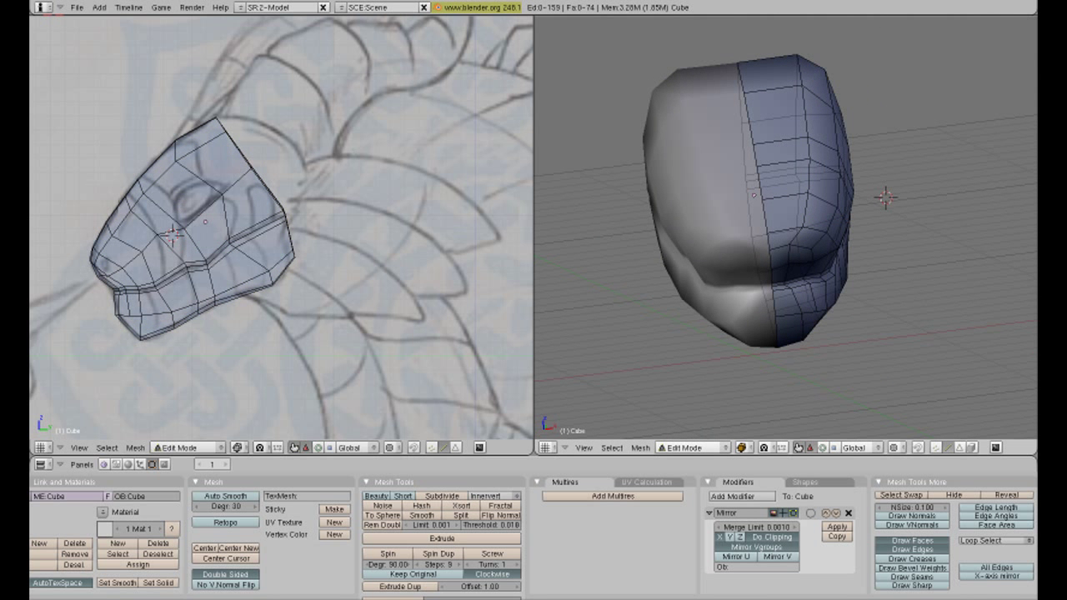
key("ctrl+r")
left_click(754, 195)
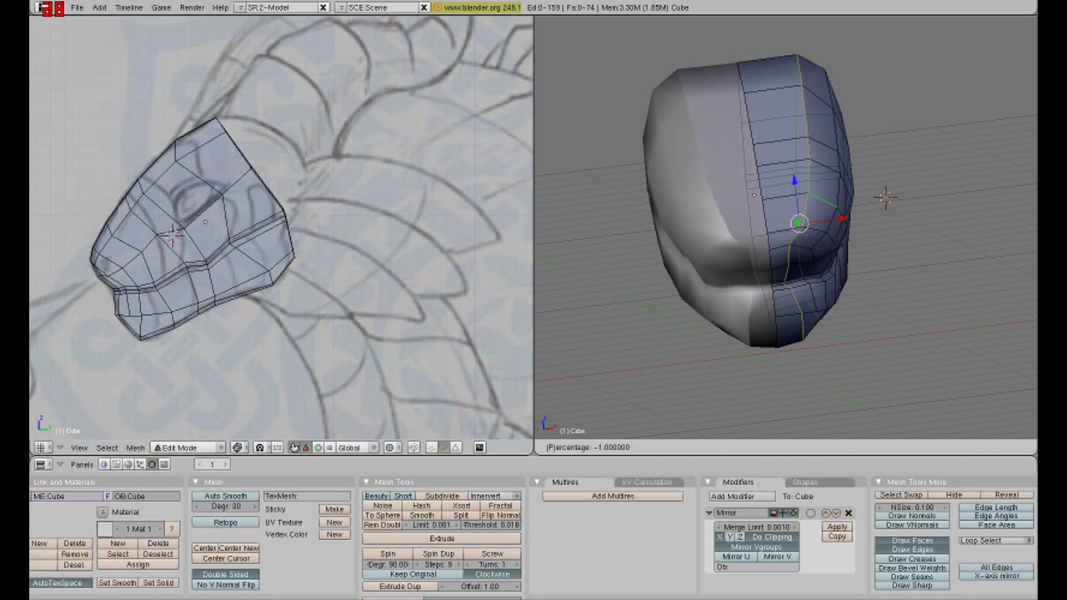
left_click(753, 195)
- Raise the new edge loop slightly along Z
mouse_move(753, 195)
middle_mouse_down()
mouse_move(784, 208)
mouse_move(792, 200)
mouse_move(767, 191)
middle_mouse_up()
middle_click_drag(896, 194, 838, 158)
key("g")
key("z")
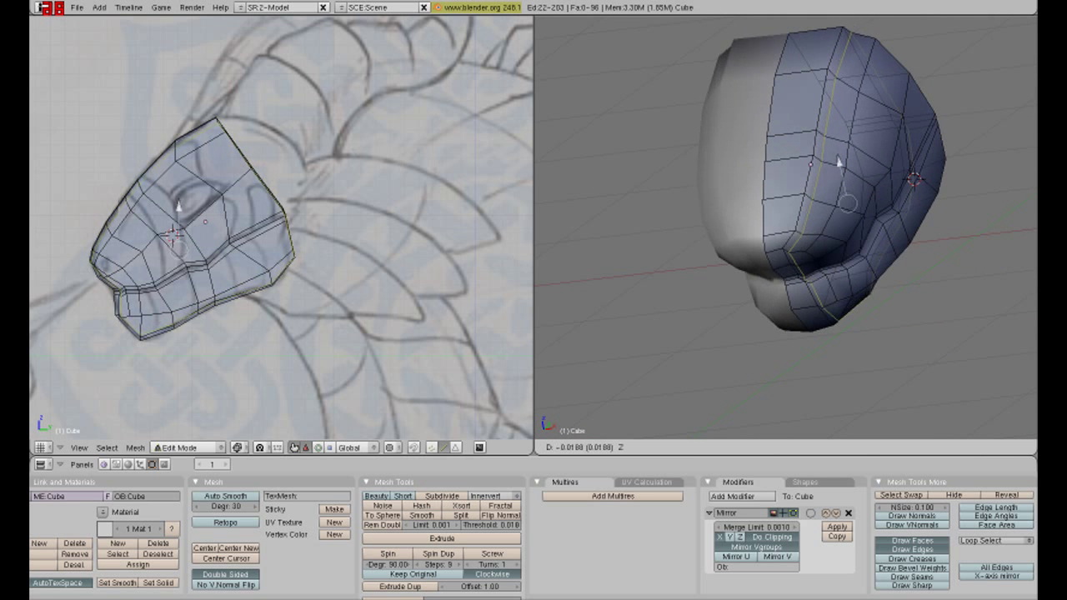
left_click(836, 158)
- Select a vertex near the eye and push it outward along X
middle_click_drag(836, 159, 796, 176)
right_click(120, 304)
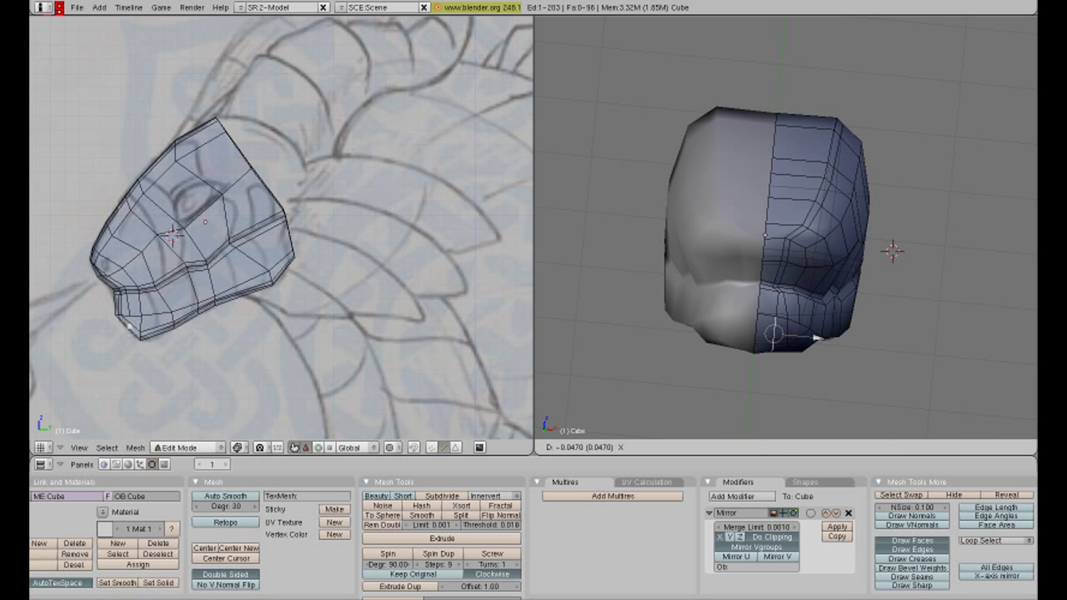
middle_click_drag(833, 208, 817, 225)
right_click(787, 247)
left_click_drag(821, 249, 830, 249)
left_click_drag(820, 287, 826, 288)
middle_click_drag(825, 288, 738, 266)
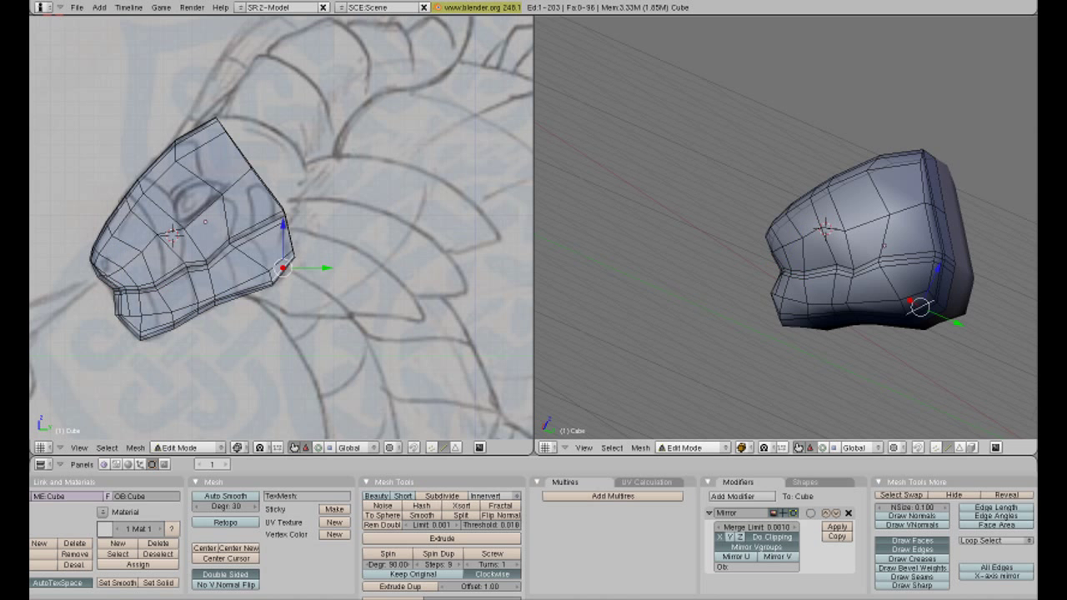
- Inspect the mouth and nudge the lip vertex along X
scroll(783, 225, "up", 4)
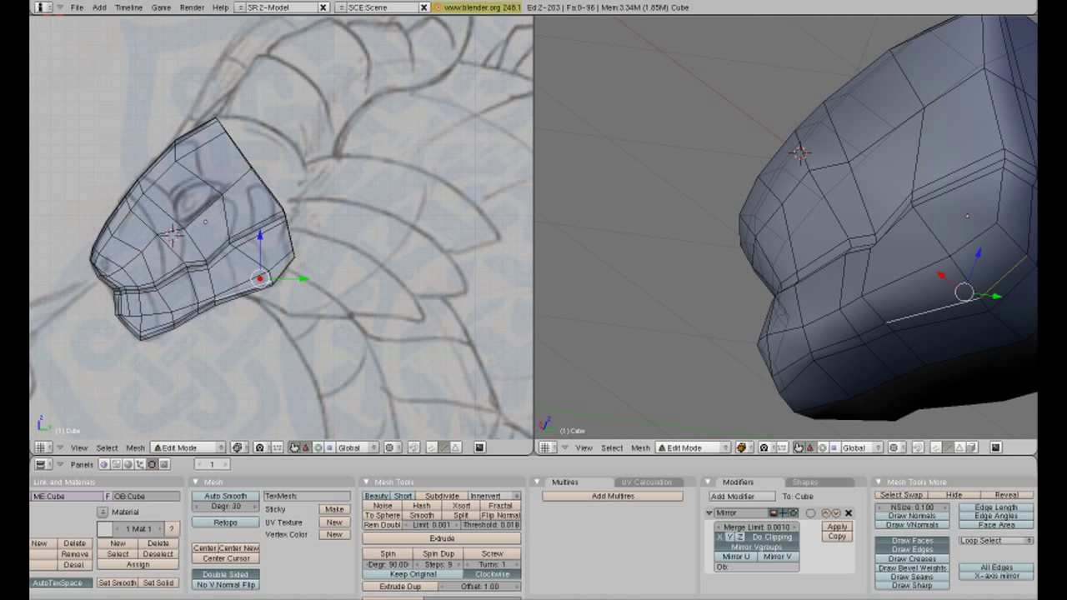
scroll(834, 250, "down", 4)
middle_click_drag(833, 250, 859, 242)
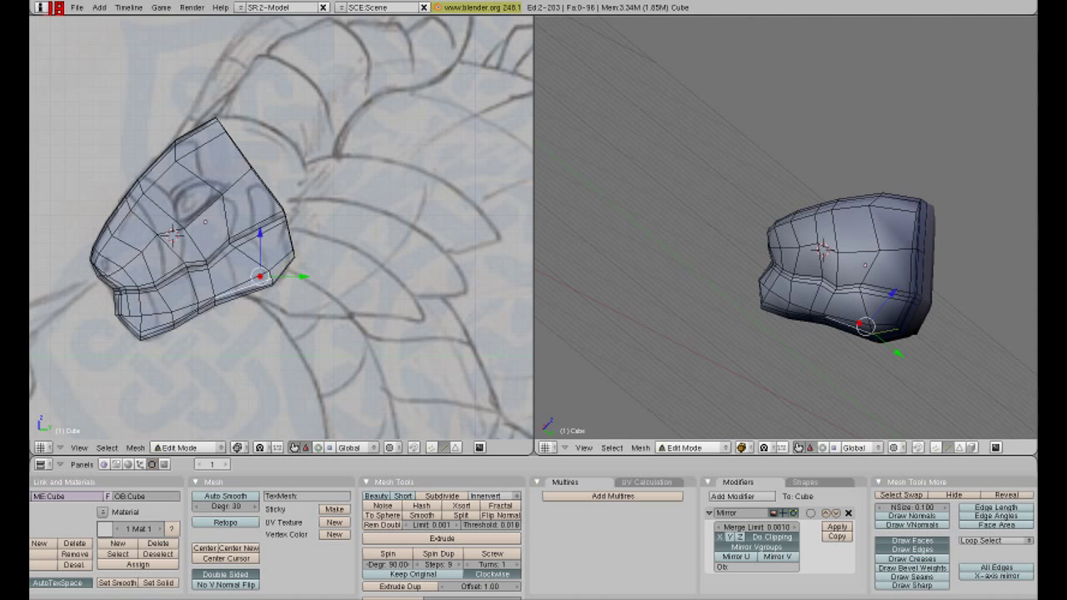
scroll(834, 250, "up", 5)
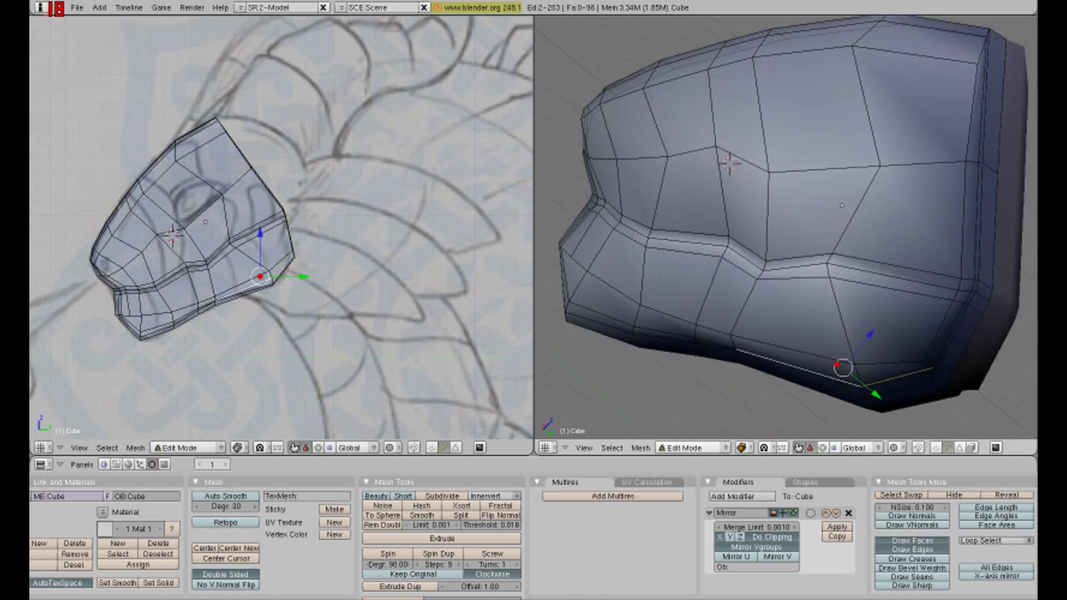
middle_click_drag(834, 250, 842, 242)
key("r")
key("Escape")
middle_click_drag(784, 225, 819, 207)
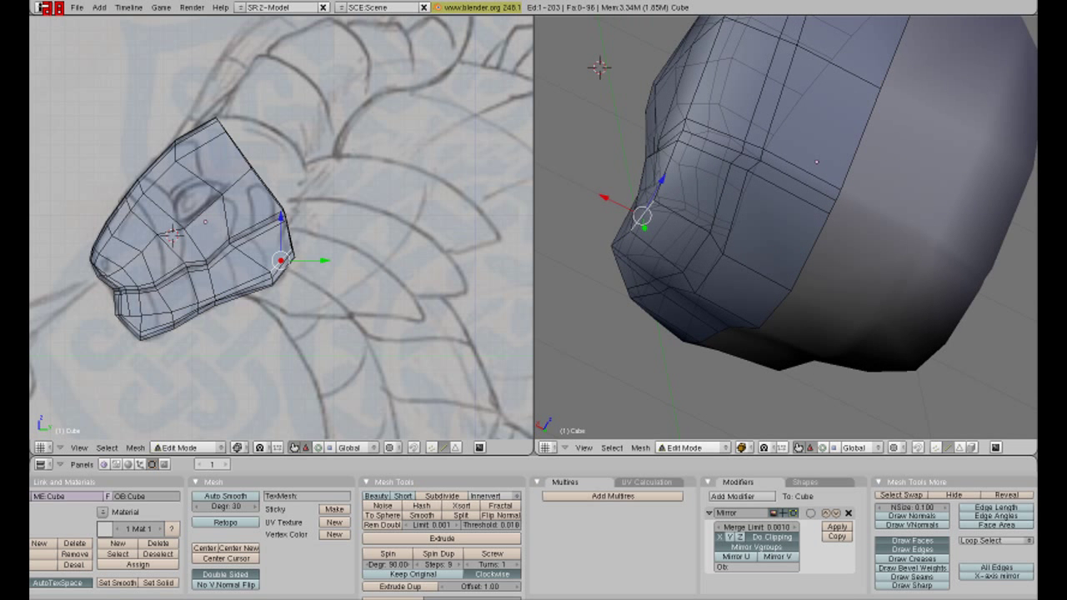
key("g")
key("x")
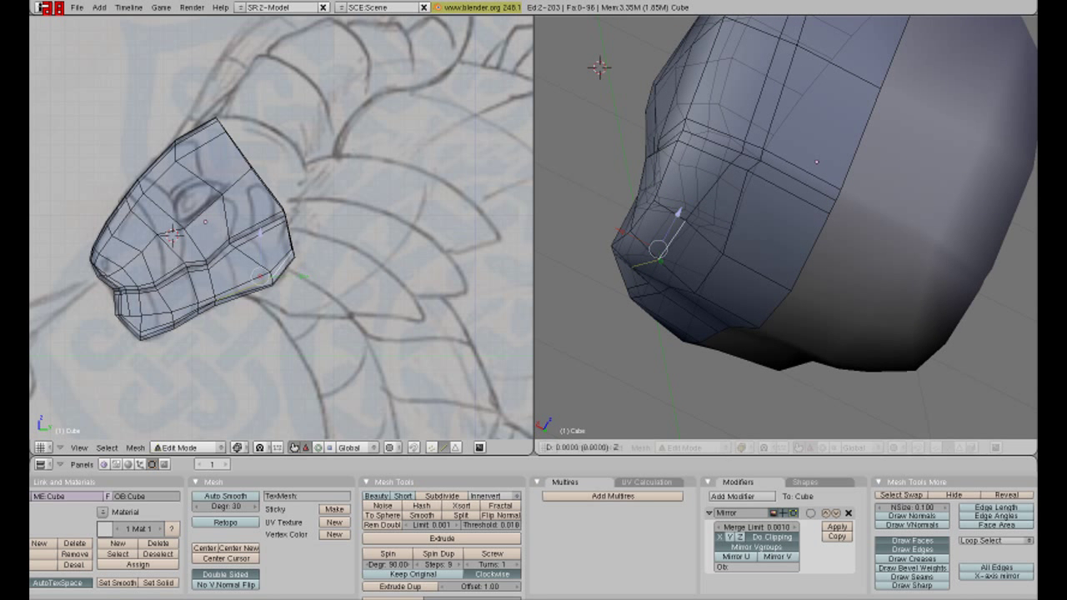
left_click(618, 231)
- Keep adjusting the lip vertex with free and X-locked moves toward the mouth corner
middle_click_drag(618, 231, 691, 213)
key("g")
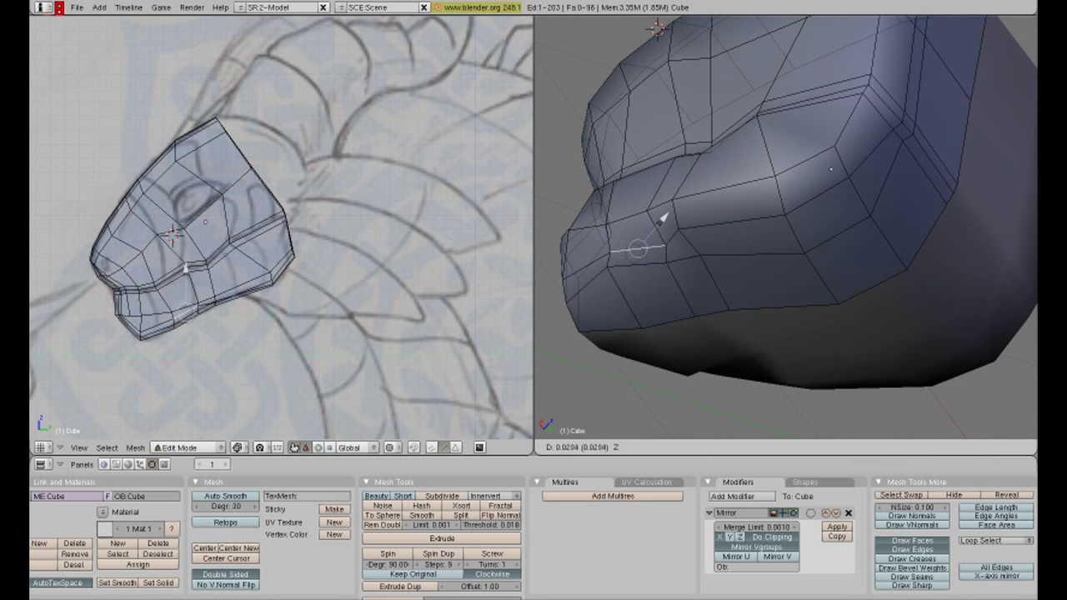
left_click(625, 231)
middle_click_drag(625, 230, 659, 192)
key("g")
key("x")
left_click(608, 133)
key("g")
left_click(631, 171)
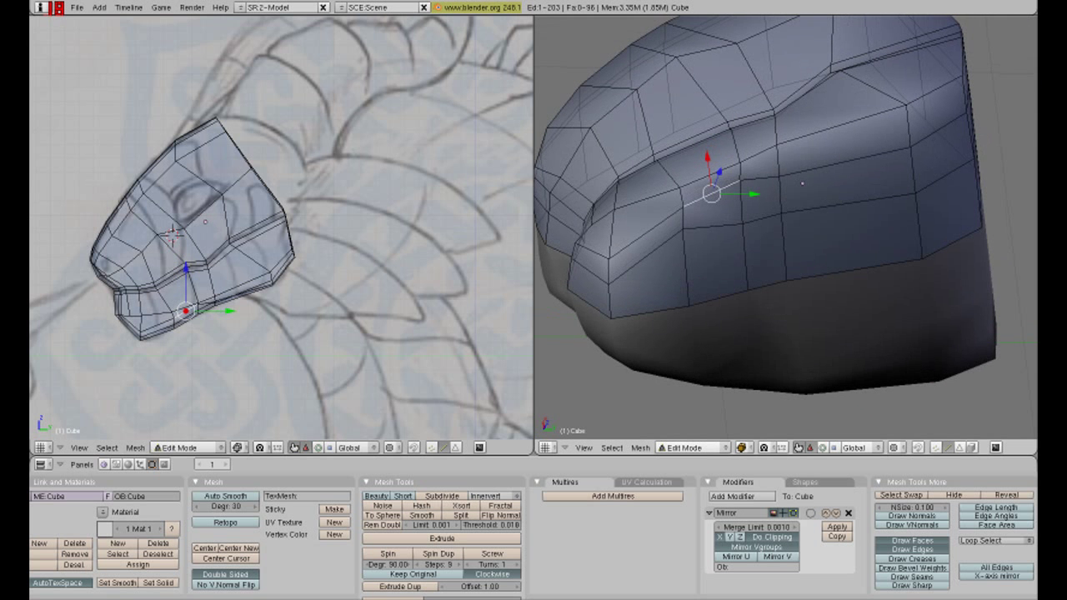
- Refine the lip vertex along X and Z, then push the lower-lip vertex slightly down
key("g")
key("x")
left_click(646, 269)
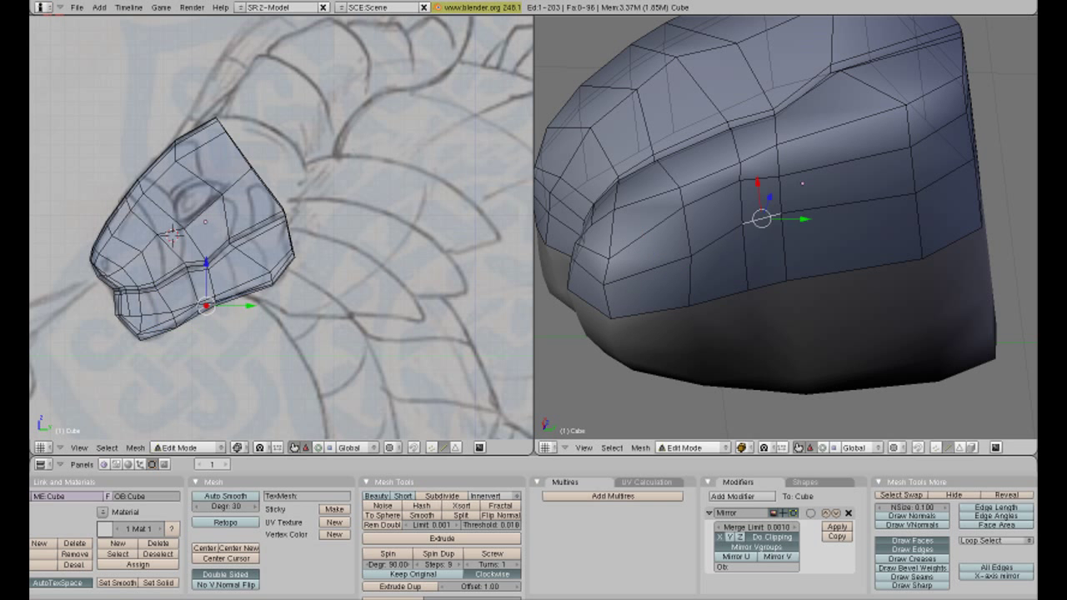
key("g")
key("z")
left_click(762, 238)
middle_click_drag(762, 239, 750, 216)
key("g")
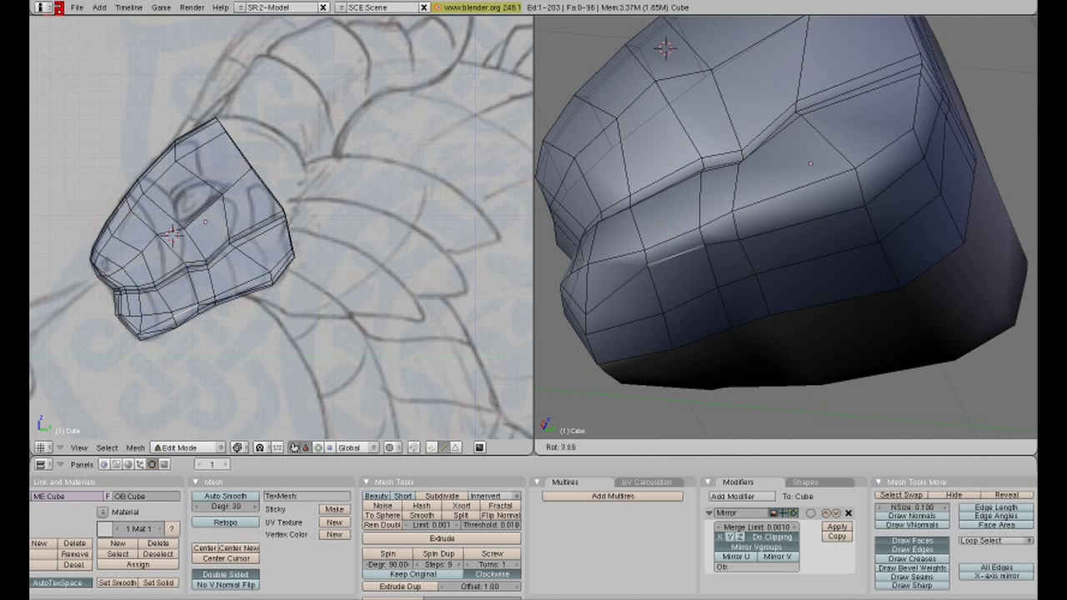
left_click(701, 248)
middle_click_drag(700, 248, 667, 238)
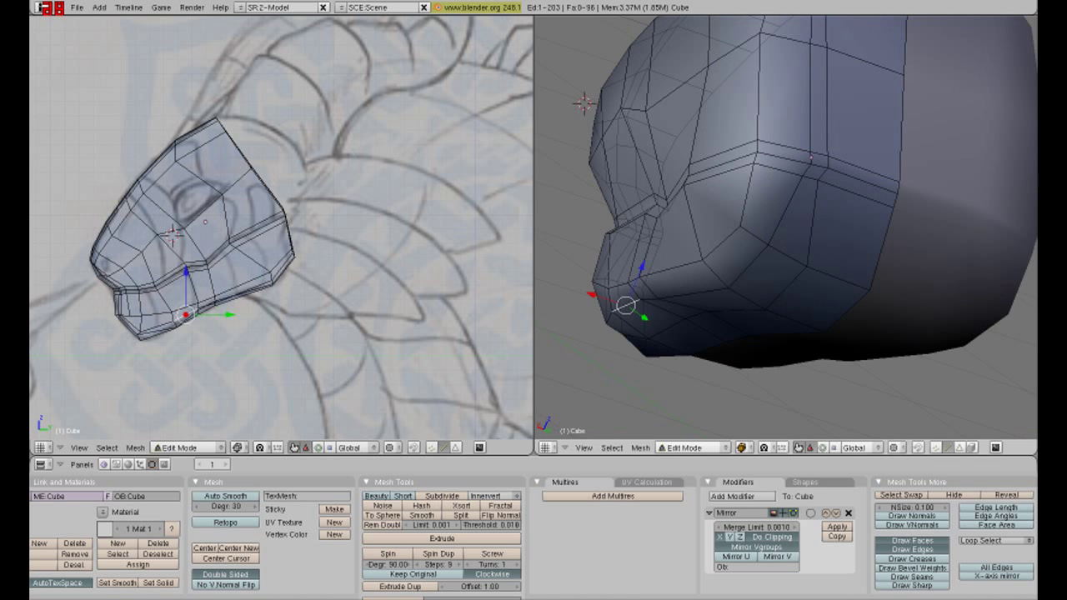
key("g")
key("Return")
- Select the lower-jaw tip vertex and nudge it slightly along Y
middle_click_drag(783, 250, 725, 250)
right_click(672, 283)
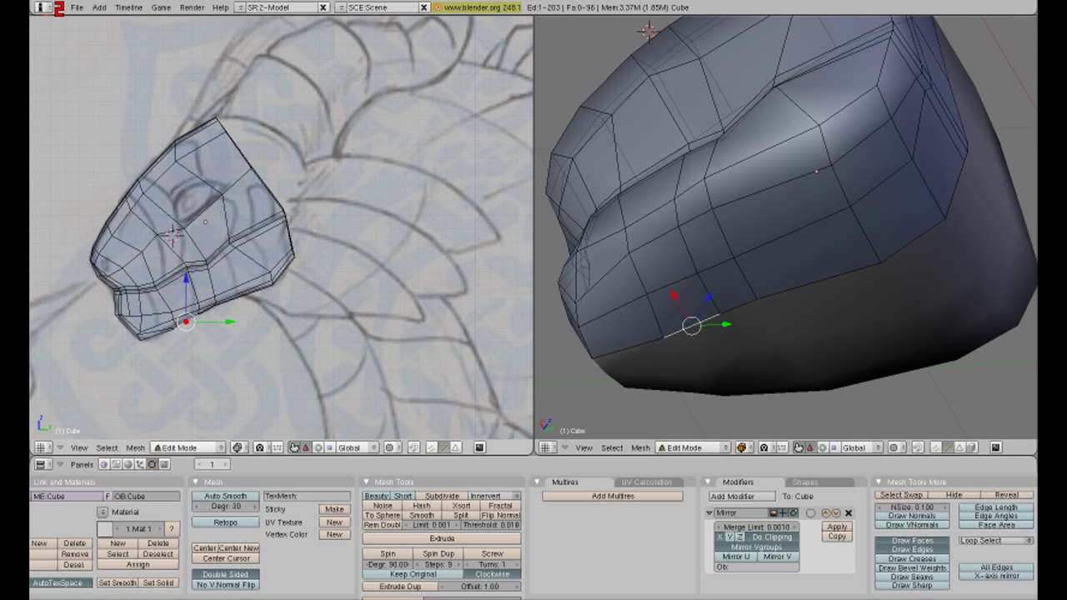
right_click(692, 325)
left_click_drag(224, 321, 199, 330)
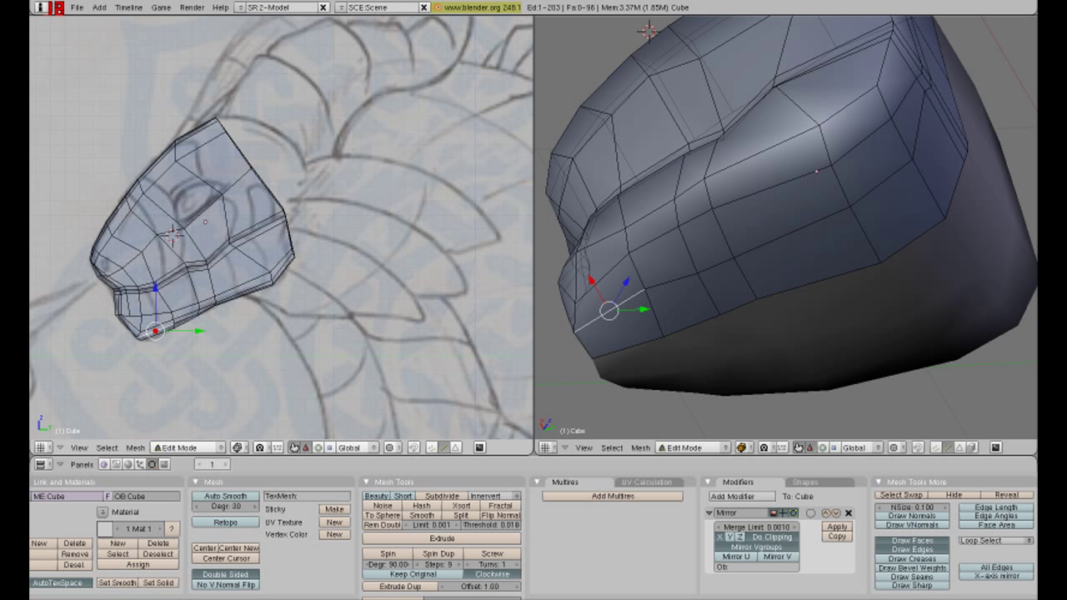
key("g")
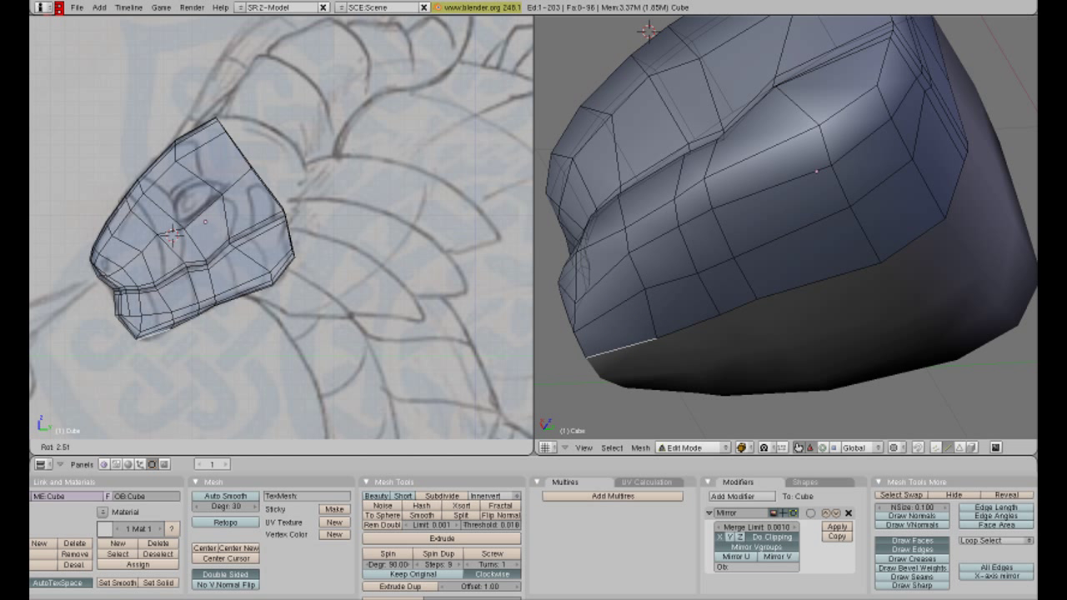
key("Return")
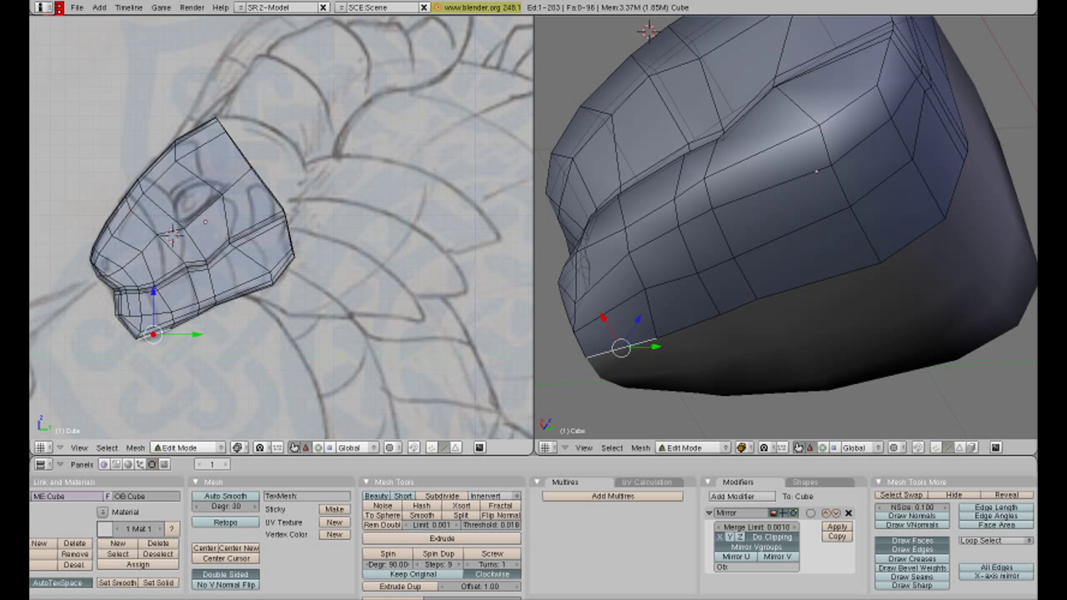
middle_click_drag(783, 233, 600, 200)
key("KP_1")
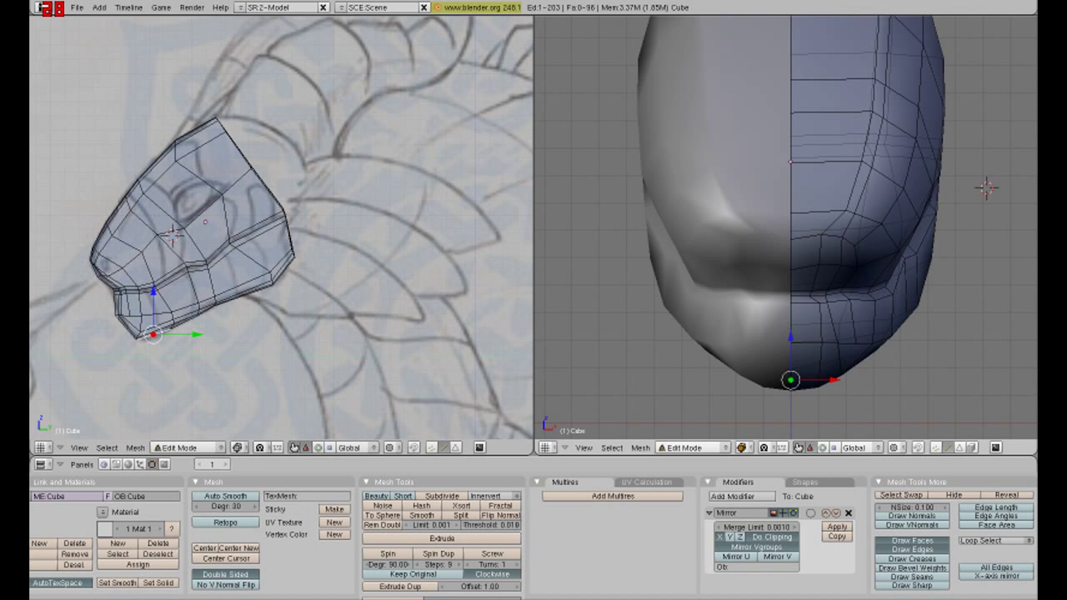
- From the back view, deselect all and pick a vertical edge on the head's side
key("ctrl+KP_1")
key("KP_Subtract")
key("KP_Subtract")
key("a")
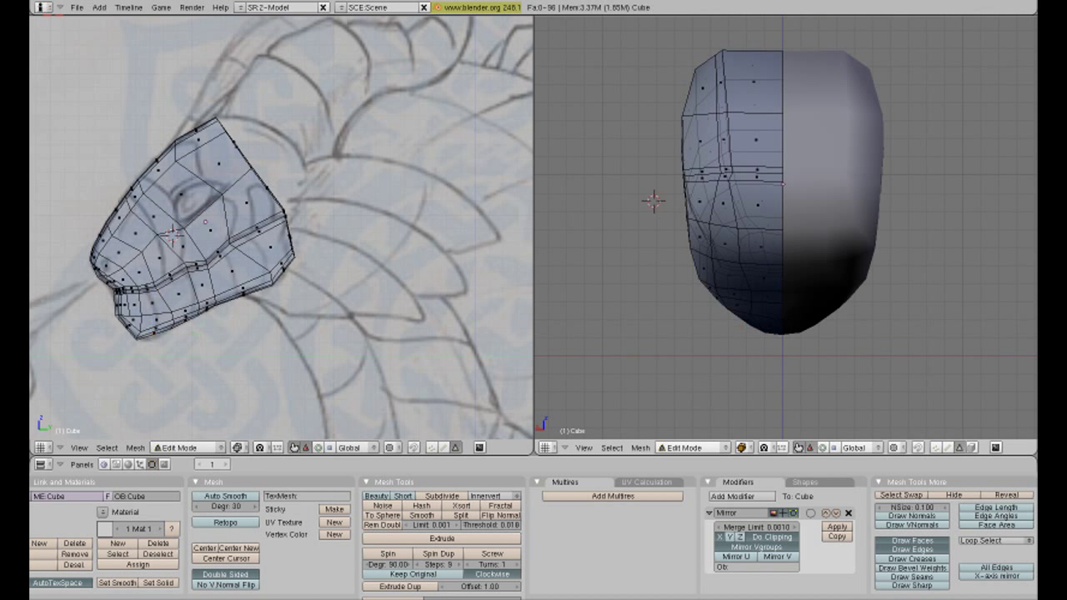
middle_click_drag(783, 208, 709, 250)
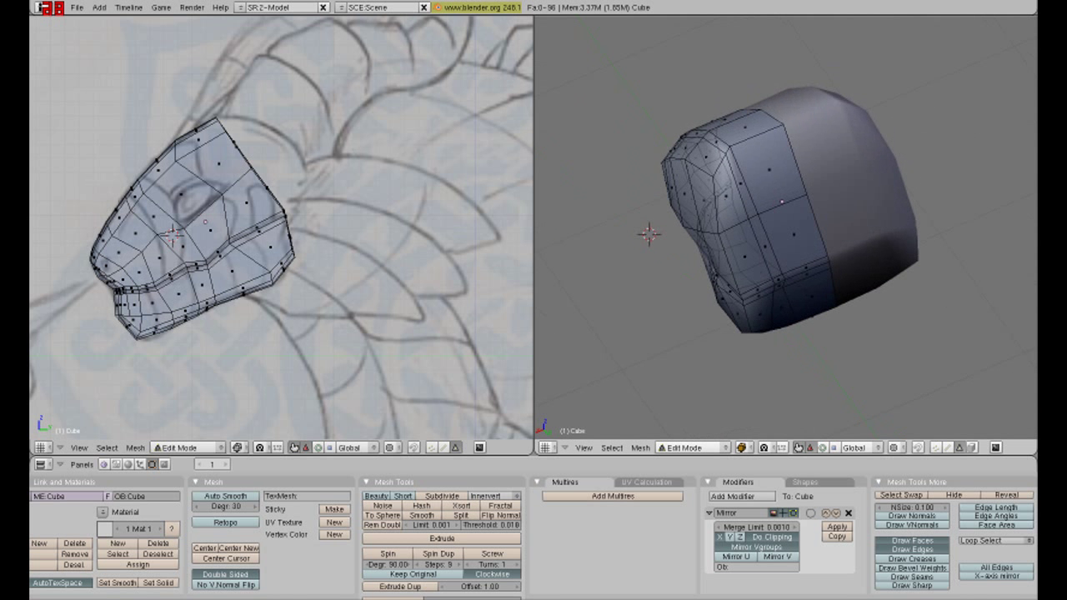
right_click(768, 170)
right_click(740, 179)
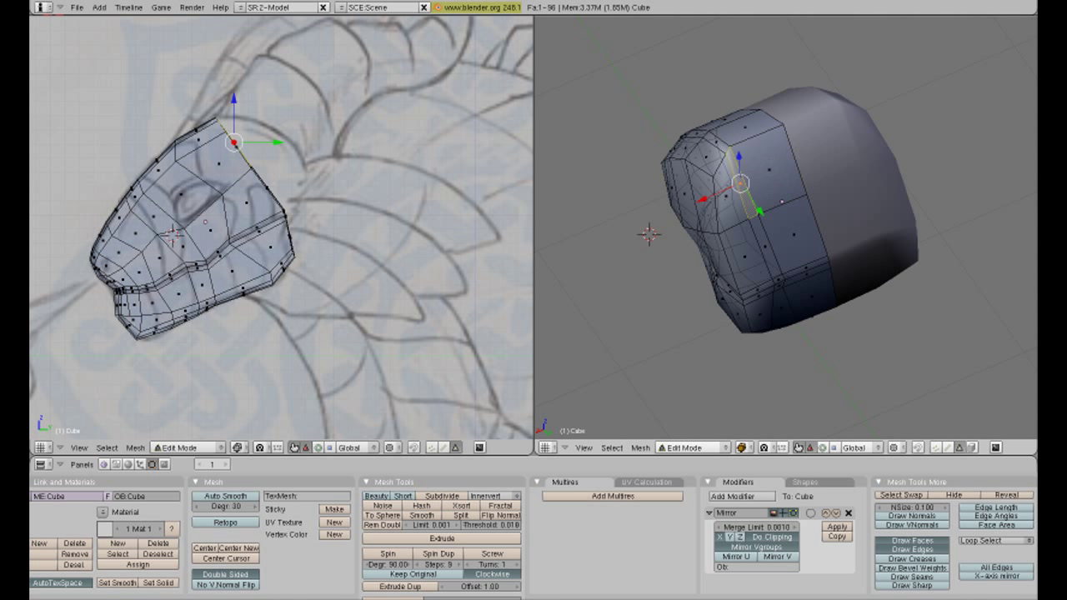
right_click(755, 167)
right_click(742, 179)
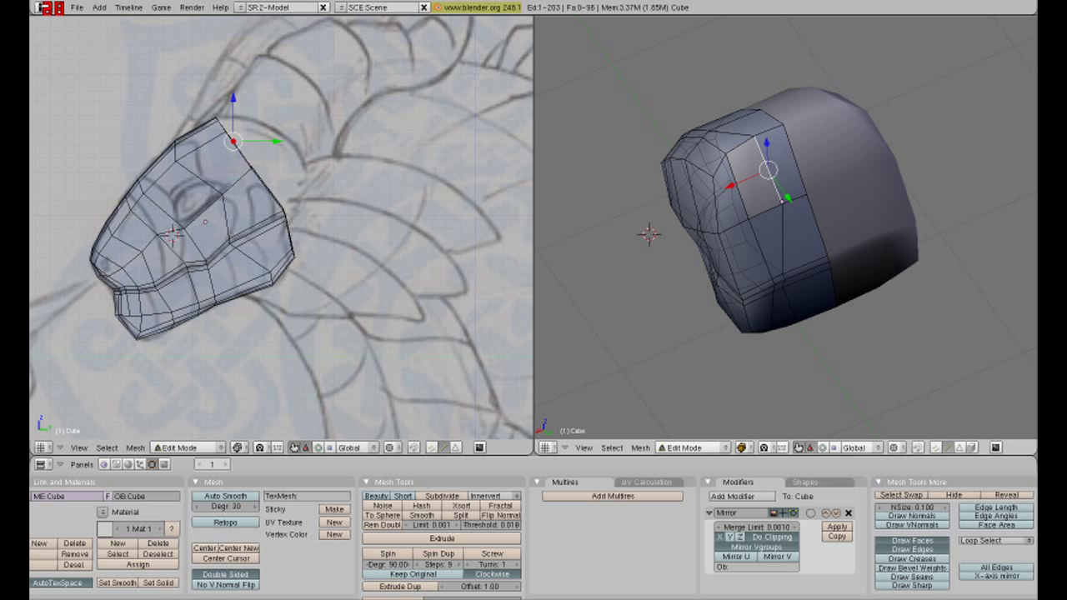
right_click(755, 166)
right_click(774, 166)
right_click(754, 166)
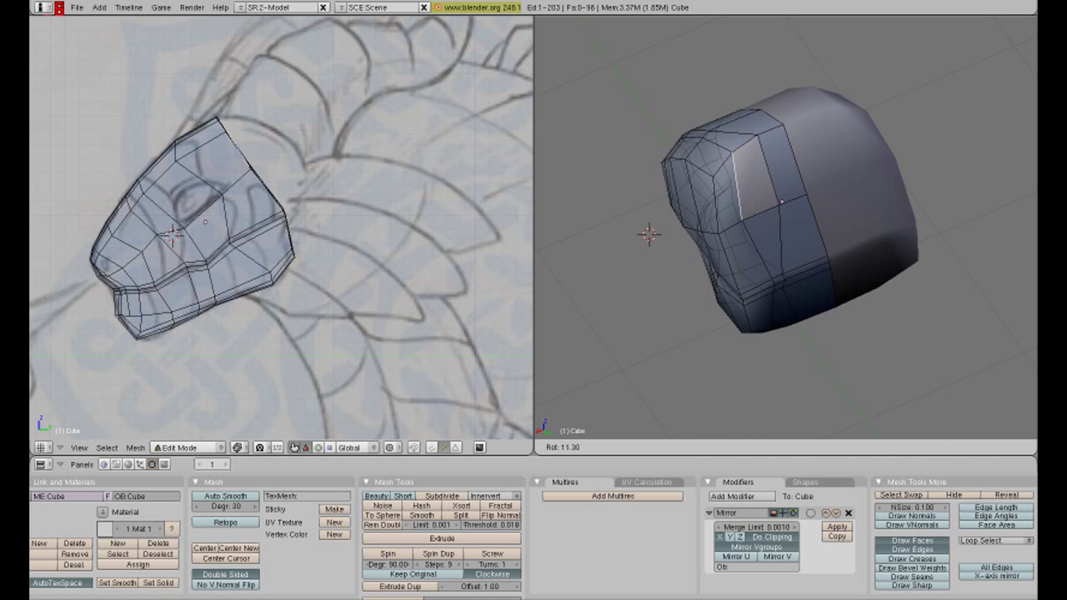
right_click(741, 180)
- Shift the side edge and a lower-lip vertex slightly along X
middle_click_drag(751, 250, 725, 279)
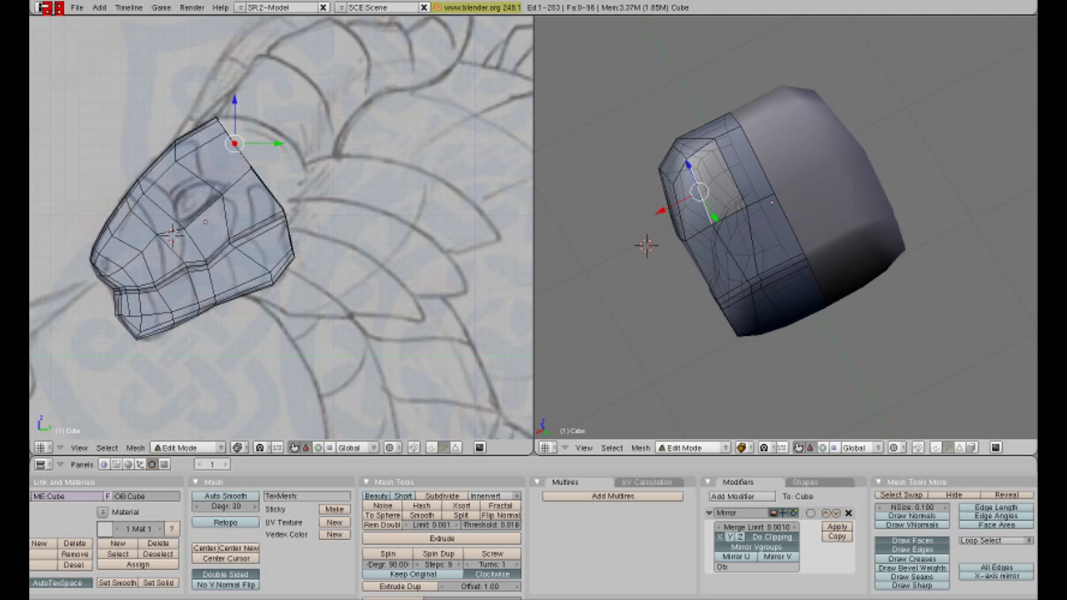
left_click_drag(722, 295, 745, 286)
left_click(739, 287)
middle_click_drag(739, 287, 767, 271)
right_click(767, 271)
left_click_drag(734, 297, 746, 292)
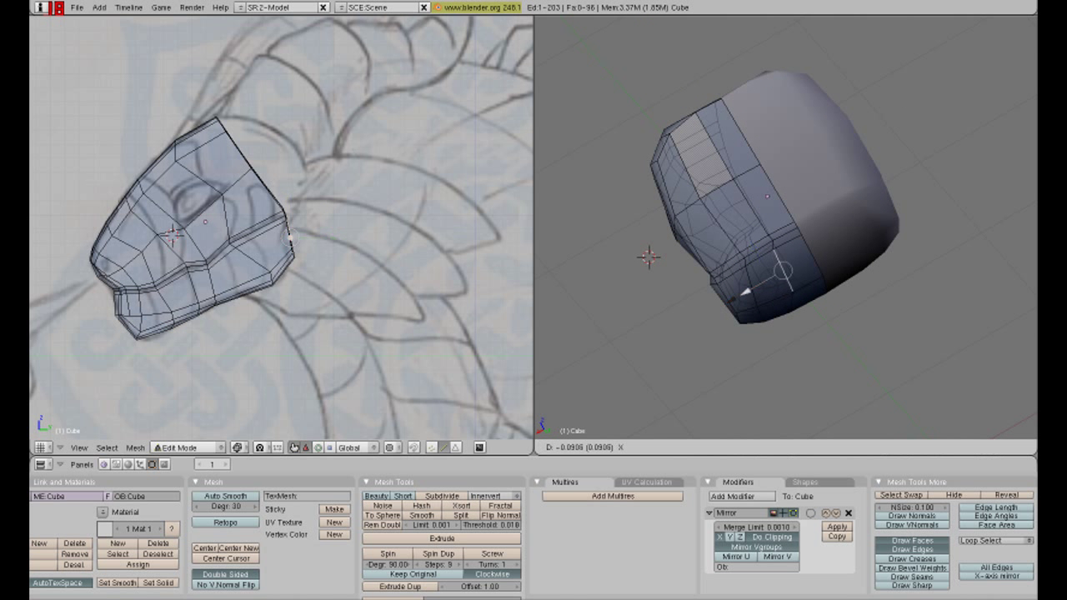
left_click(748, 289)
- Switch to face select and pick faces on the top and side of the head
middle_click_drag(749, 289, 784, 273)
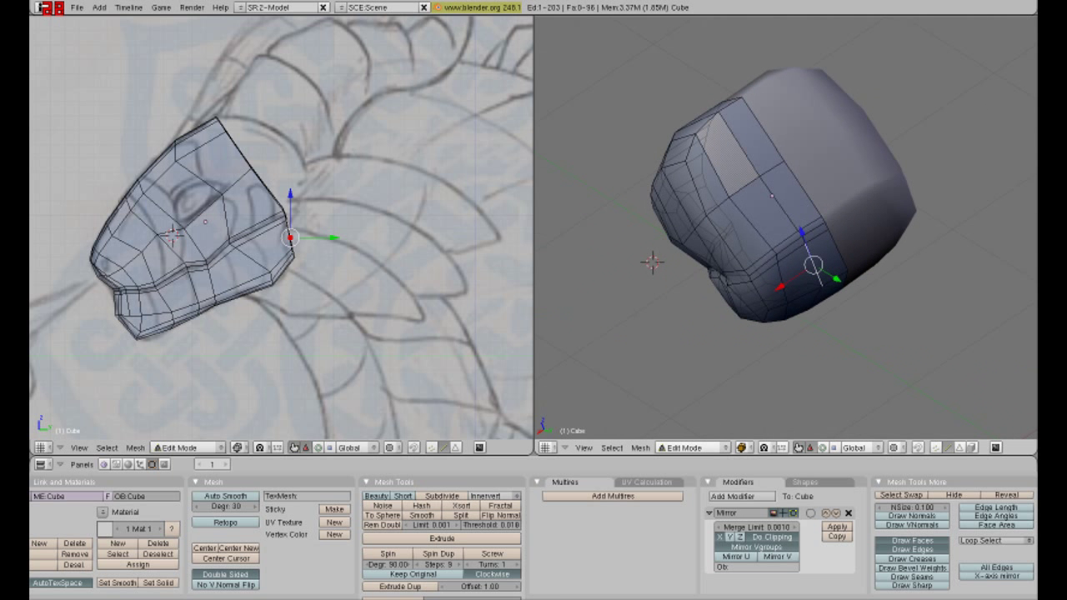
key("ctrl+Tab")
right_click(731, 138)
middle_click_drag(731, 138, 771, 179)
right_click(842, 267, "shift")
- Pick faces on the side of the head mesh, undoing a stray selection
right_click(862, 250, "shift")
right_click(867, 230, "shift")
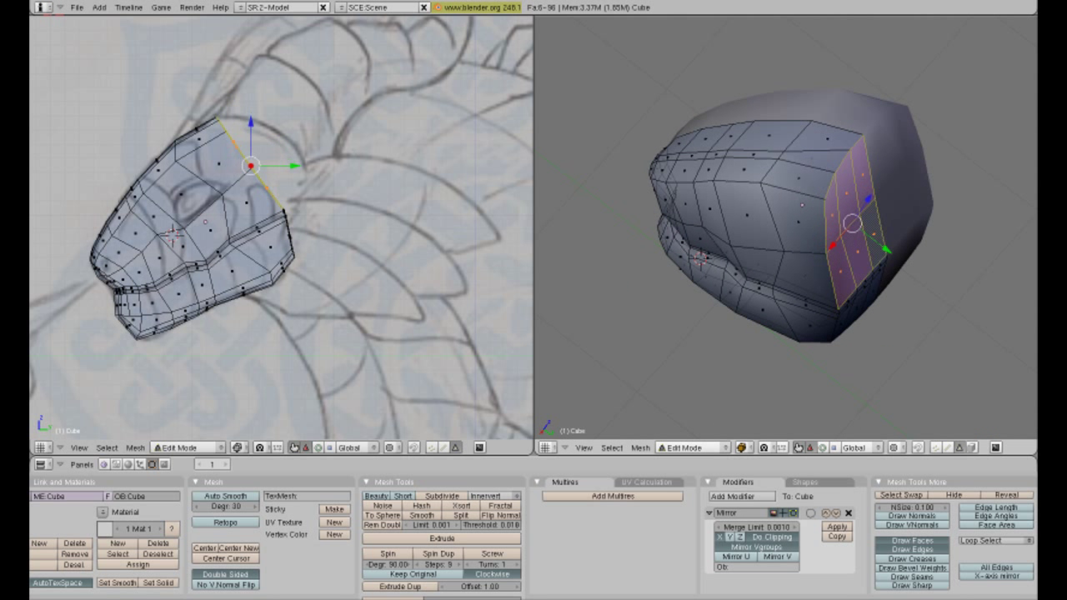
middle_click_drag(783, 225, 801, 208)
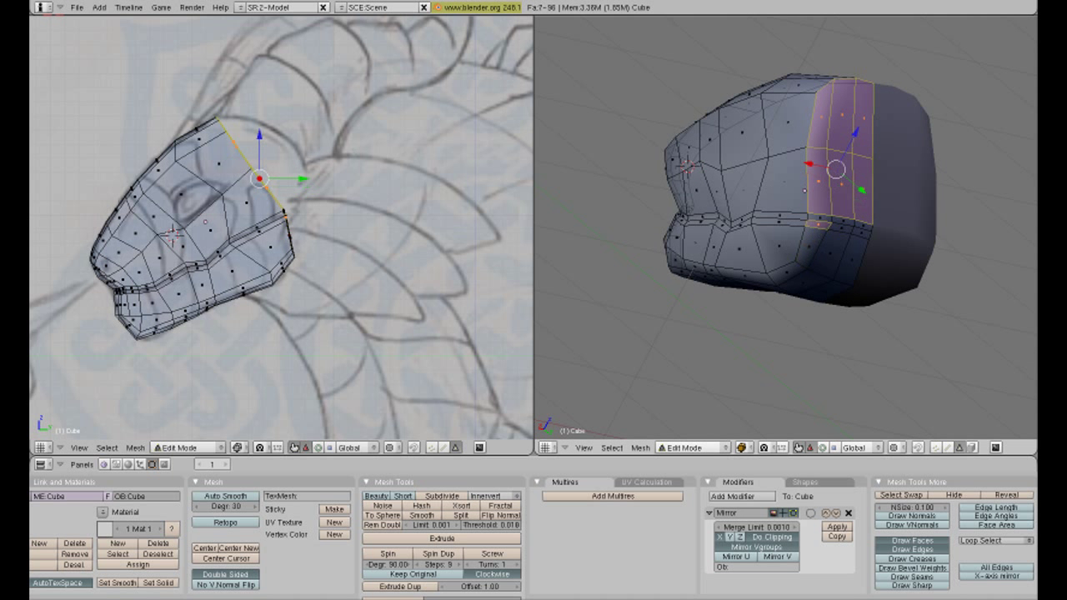
mouse_move(800, 216)
middle_mouse_down()
mouse_move(825, 208)
mouse_move(805, 196)
mouse_move(829, 204)
mouse_move(800, 204)
middle_mouse_up()
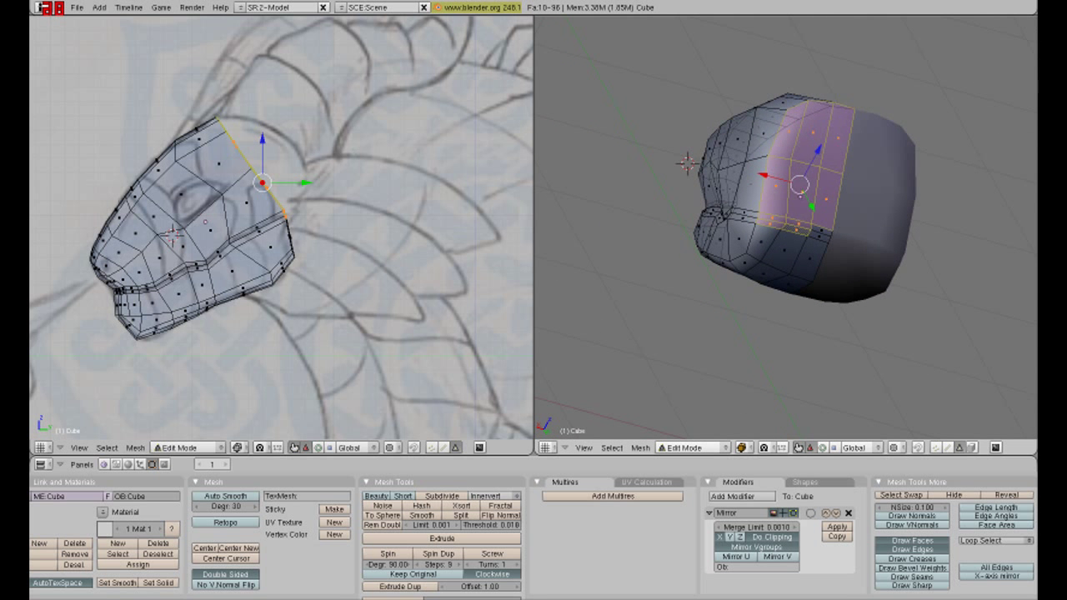
right_click(771, 218)
key("ctrl+z")
- Rework the selection to a strip of faces around the back, then deselect all
key("a")
right_click(805, 129)
right_click(801, 196, "shift")
right_click(833, 125, "shift")
right_click(827, 193, "shift")
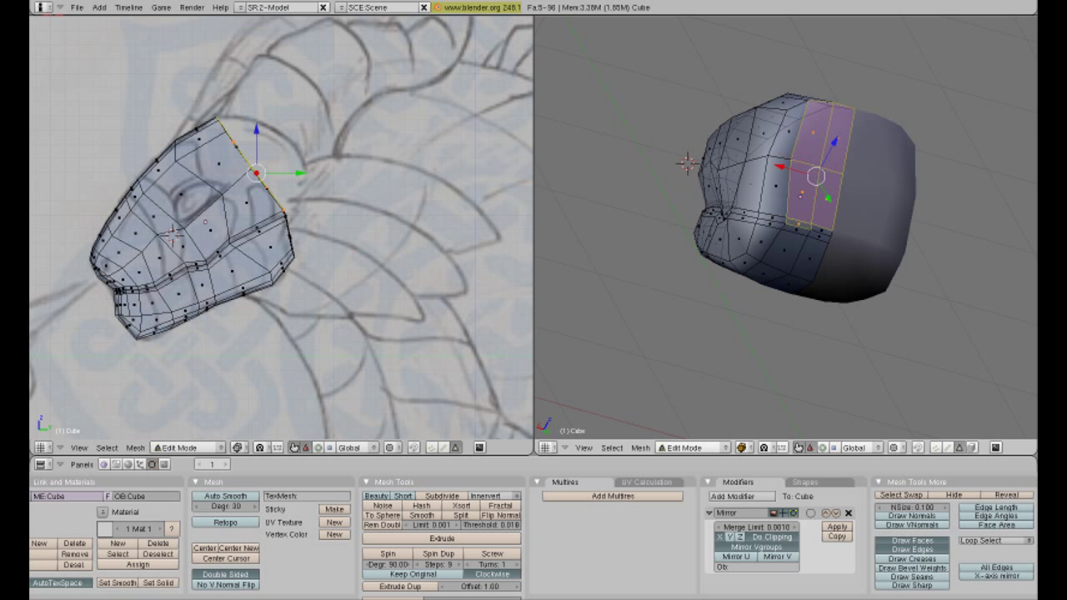
right_click(813, 221)
middle_click_drag(813, 221, 871, 196)
right_click(869, 195, "alt")
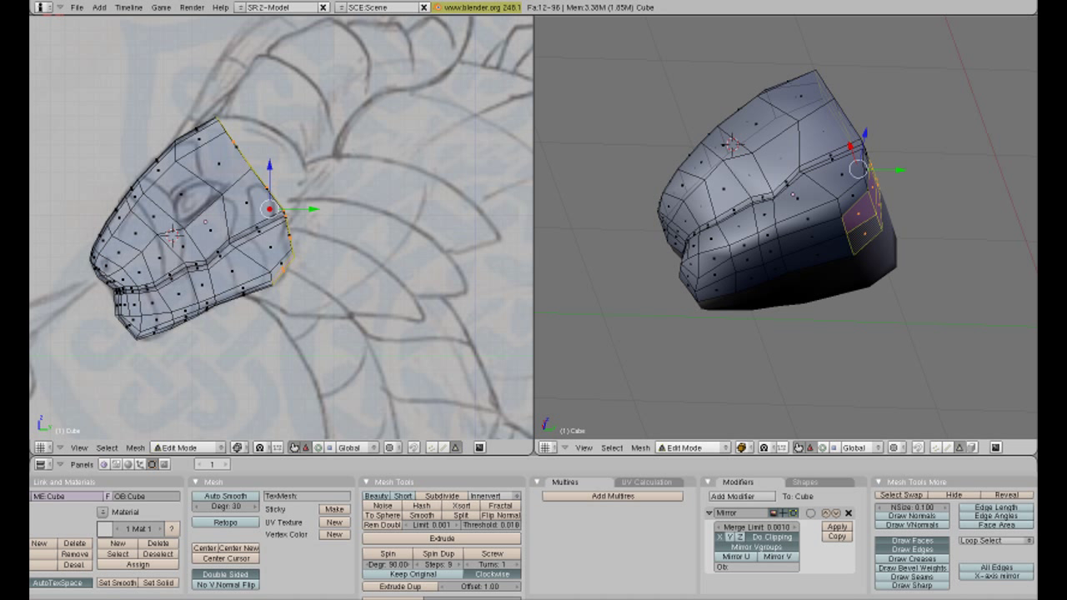
right_click(811, 236, "shift")
key("ctrl+z")
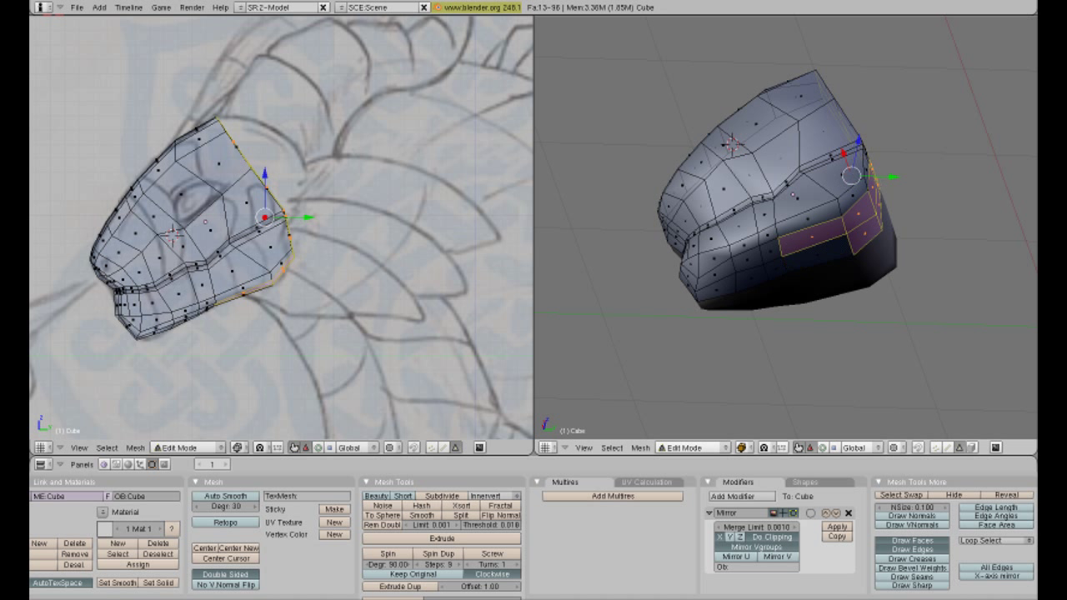
key("ctrl+z")
key("a")
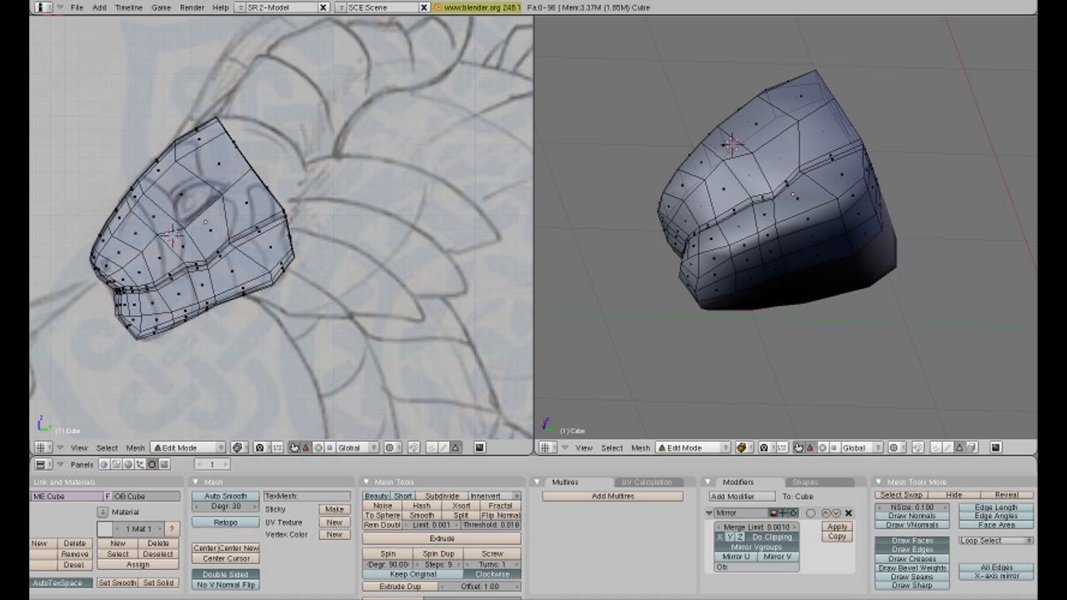
- Add an edge loop around the head and delete the side faces to open the back
key("ctrl+r")
key("Return")
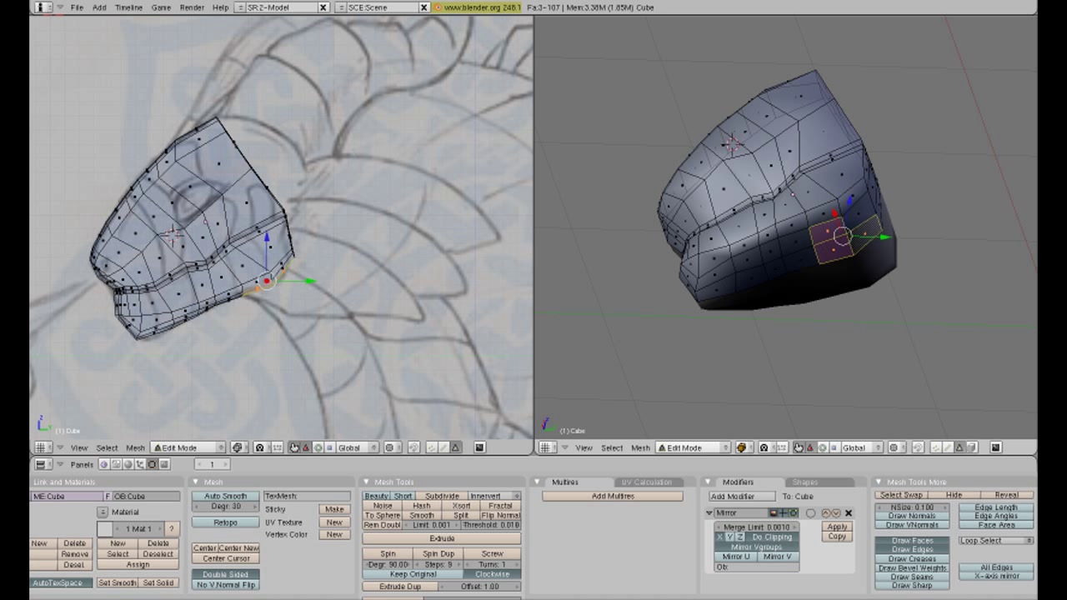
right_click(867, 229, "shift")
middle_click_drag(783, 250, 825, 242)
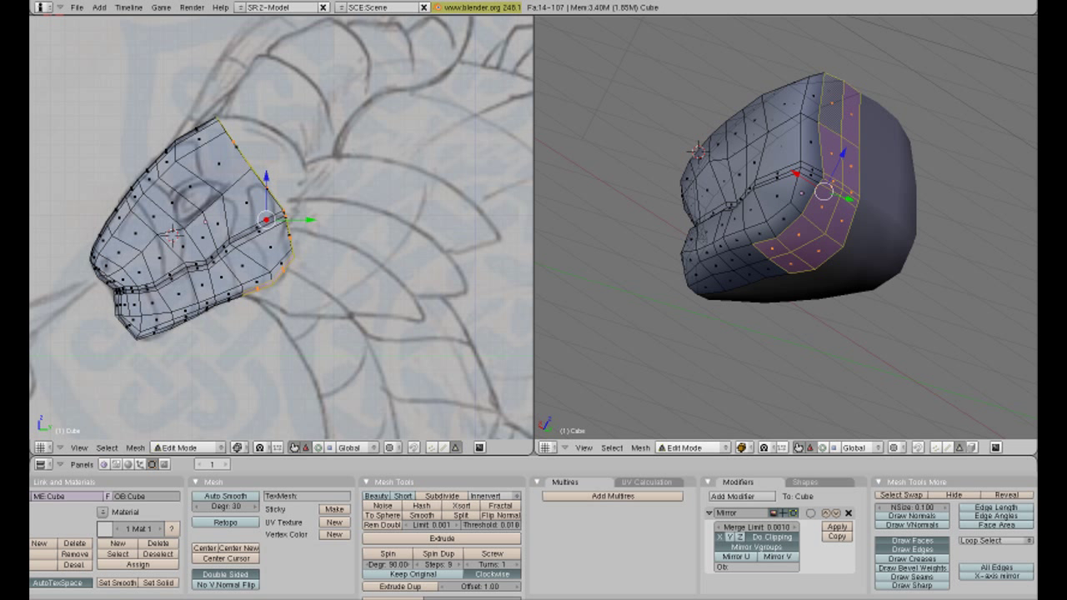
key("Delete")
middle_click_drag(784, 250, 717, 304)
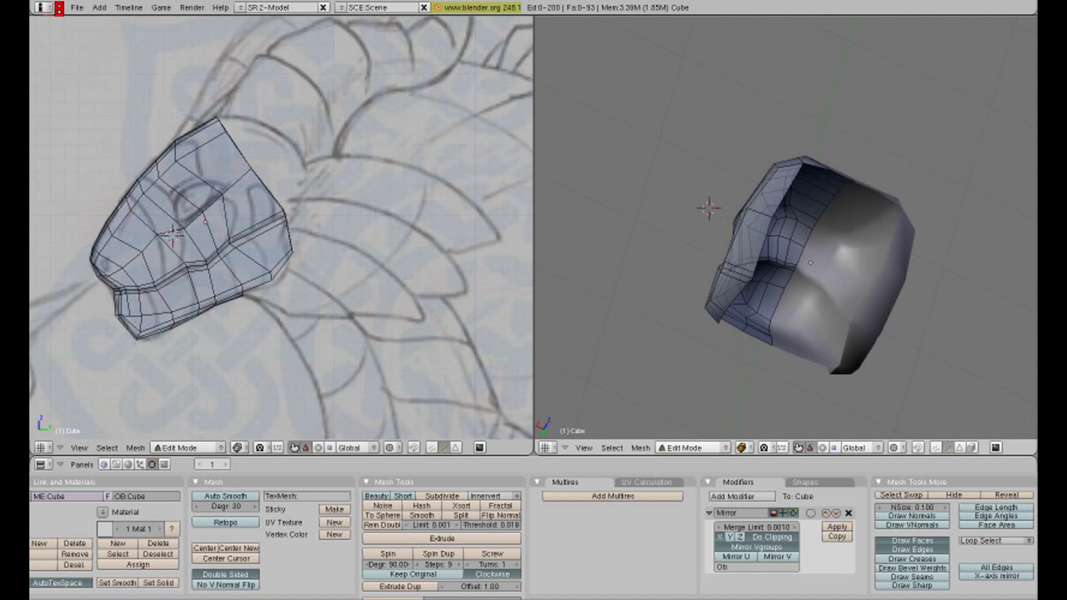
- Slide vertices near the opened side slightly along X, checking from several angles
middle_click_drag(750, 175, 737, 167)
left_click_drag(714, 258, 697, 250)
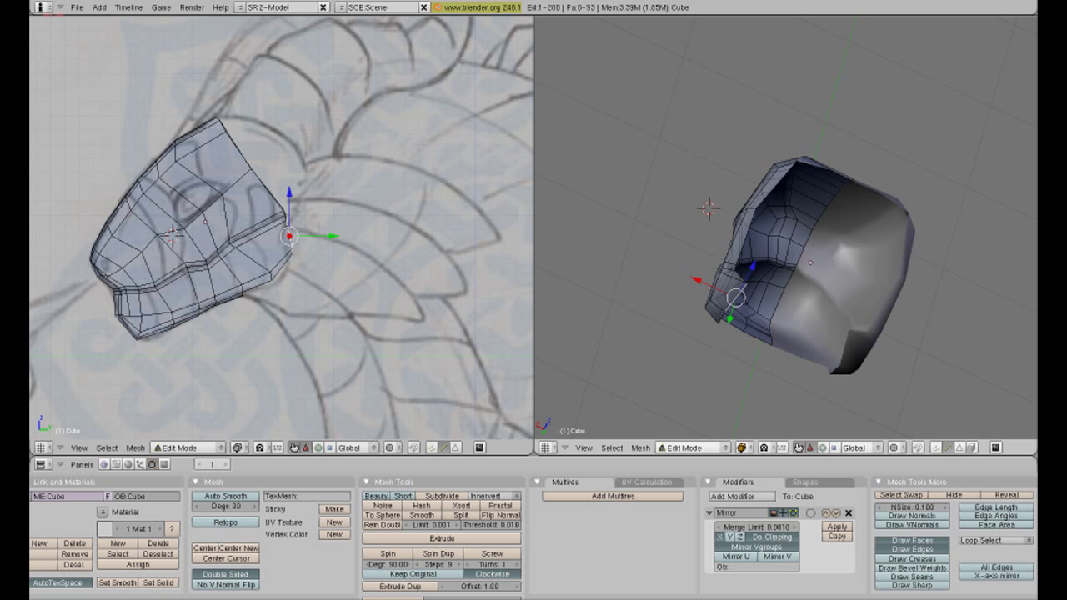
middle_click_drag(714, 297, 748, 207)
left_click_drag(749, 206, 761, 210)
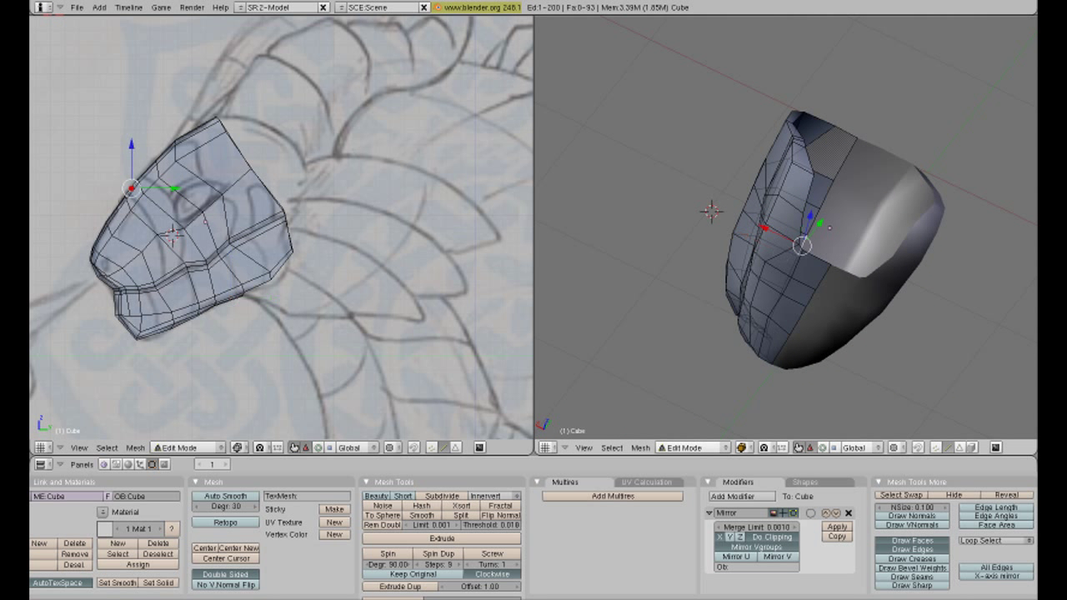
right_click(807, 250)
scroll(807, 250, "up", 4)
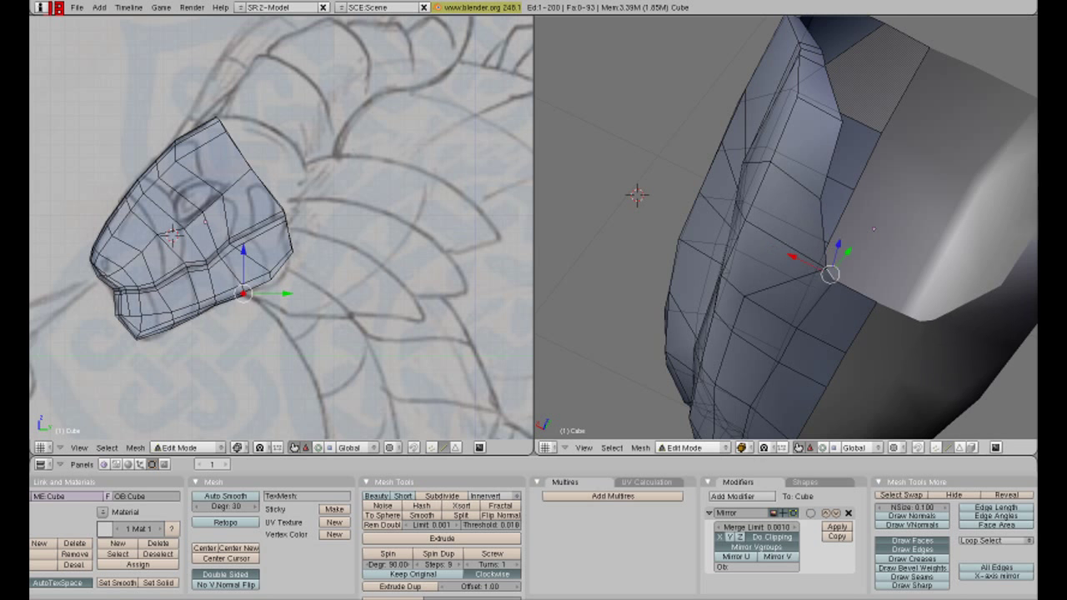
scroll(774, 226, "down", 5)
middle_click_drag(773, 227, 802, 224)
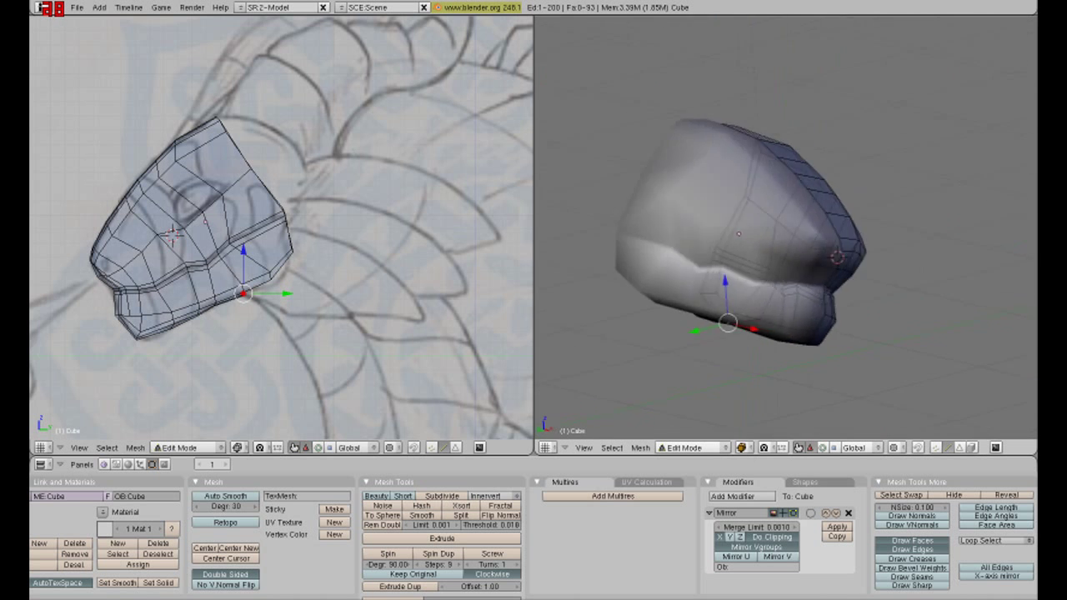
middle_click_drag(784, 250, 834, 225)
- Move a vertex on the head along the X axis
right_click(888, 205)
middle_click_drag(888, 205, 864, 239)
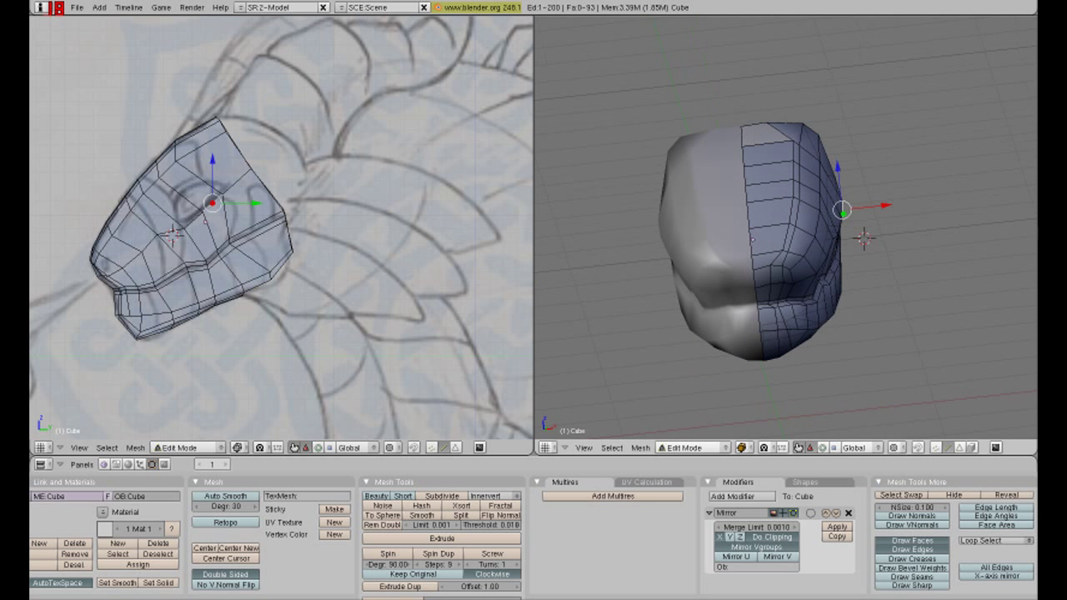
middle_click_drag(783, 250, 787, 248)
key("g")
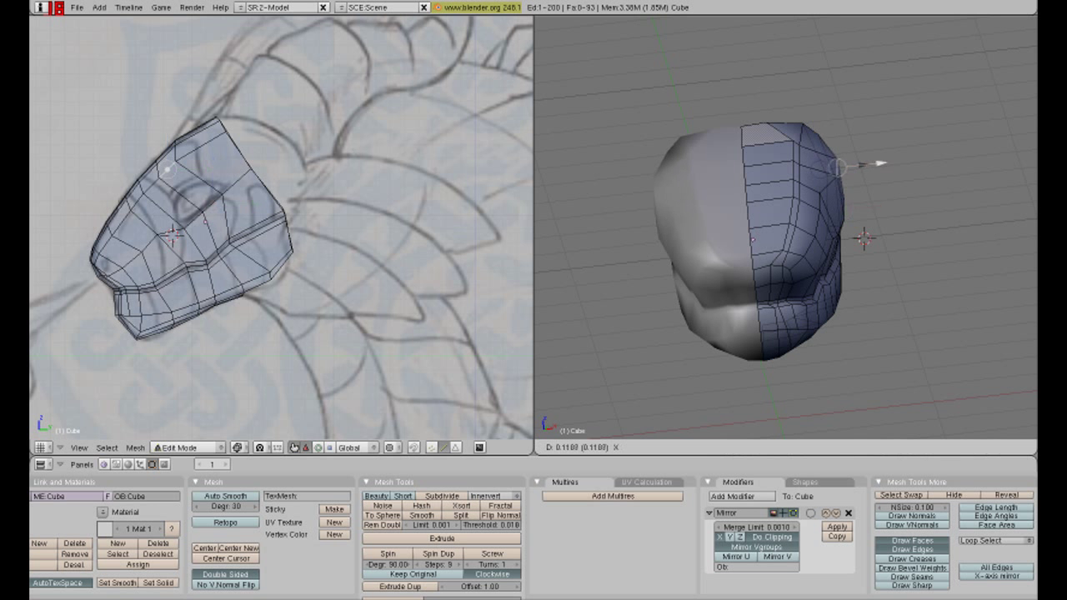
left_click(881, 162)
key("g")
key("x")
left_click(875, 143)
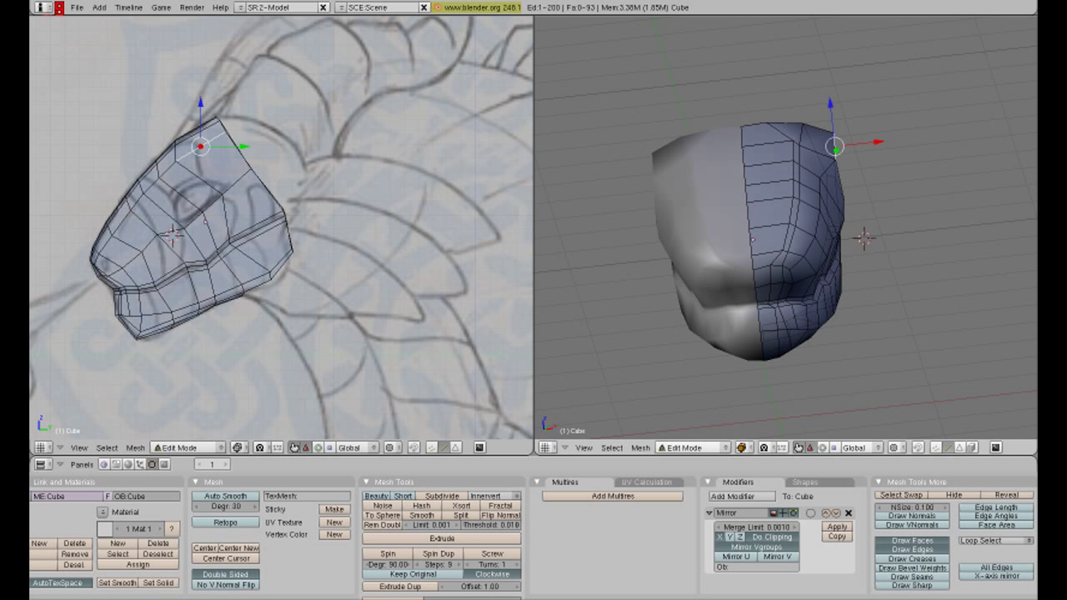
middle_click_drag(753, 239, 774, 236)
- Add a new edge loop across the head and reposition one of its vertices
key("ctrl+r")
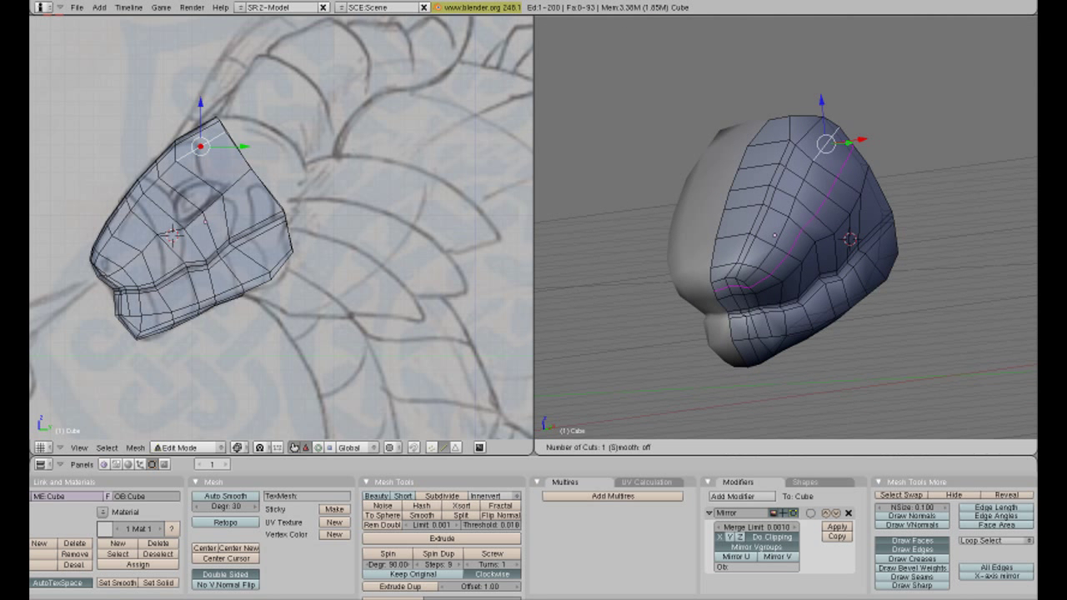
key("Return")
right_click(821, 207)
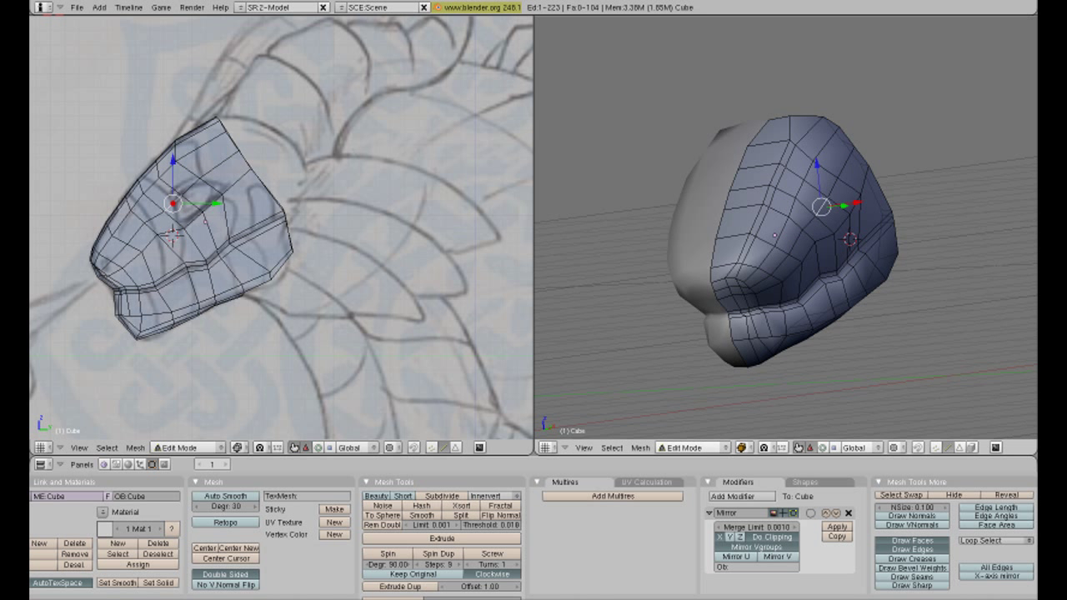
middle_click_drag(774, 236, 816, 238)
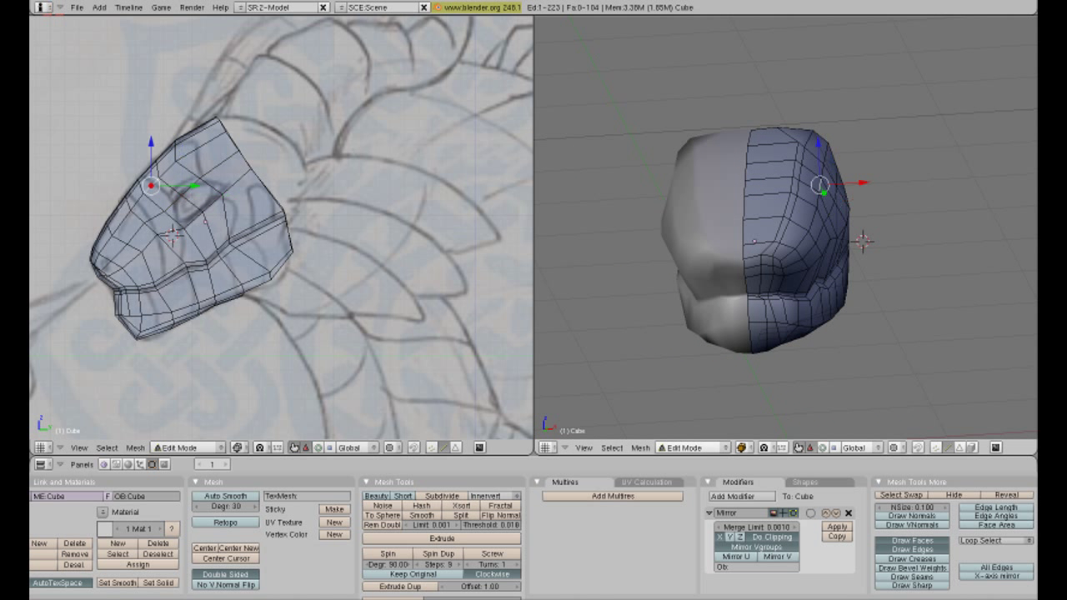
key("g")
key("Return")
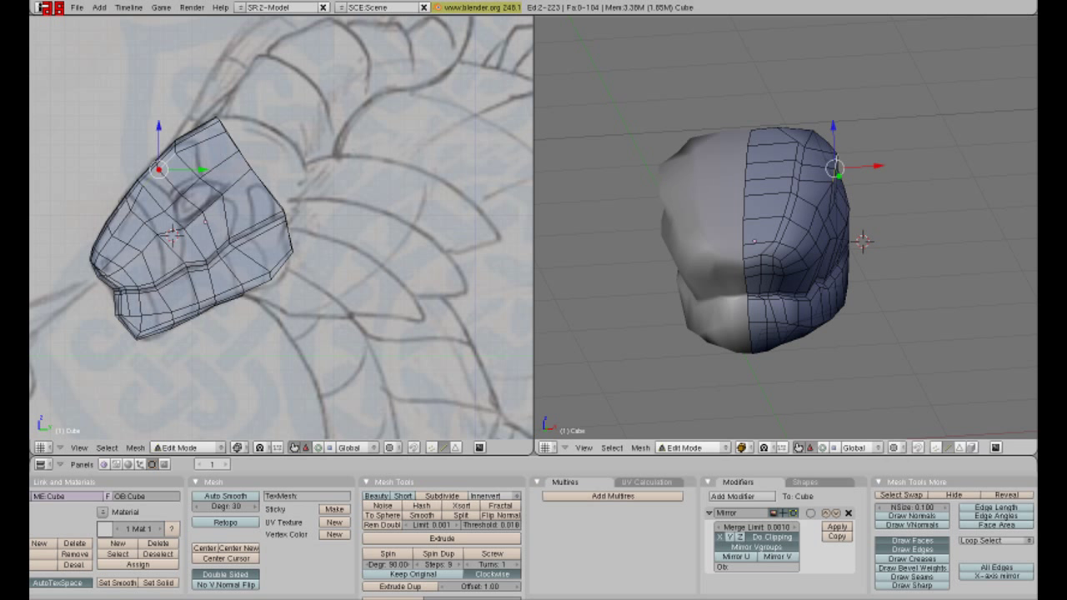
middle_click_drag(775, 250, 738, 242)
- Select vertices near the top of the head
right_click(830, 148)
middle_click_drag(857, 152, 725, 246)
right_click(802, 193)
right_click(150, 176)
scroll(658, 250, "down", 3)
scroll(658, 250, "up", 4)
- Move and rotate a top-edge vertex down and right to sharpen the brow
right_click(874, 129)
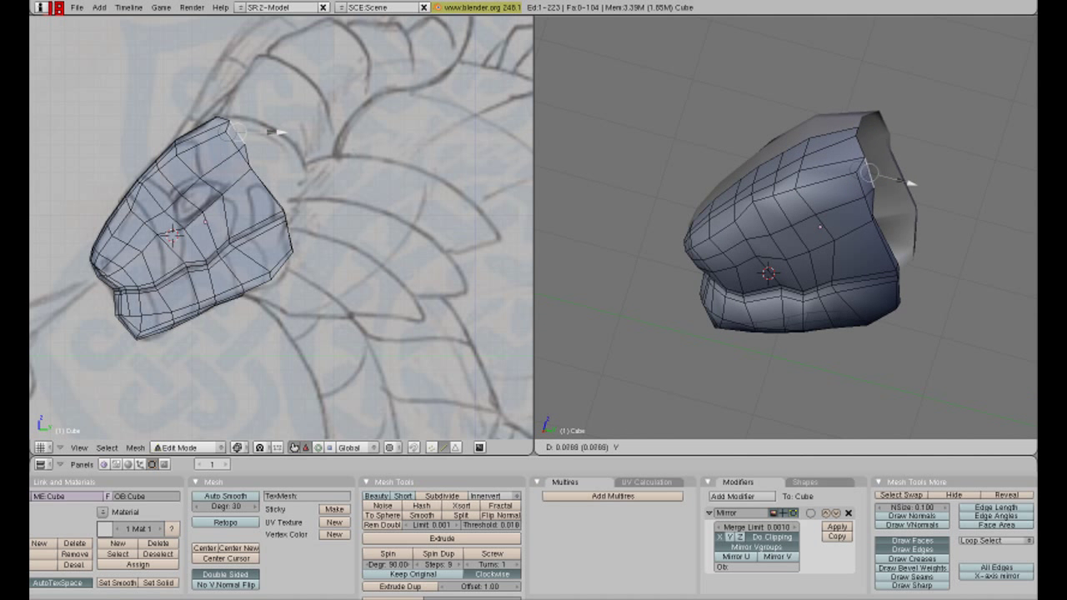
middle_click_drag(874, 129, 825, 146)
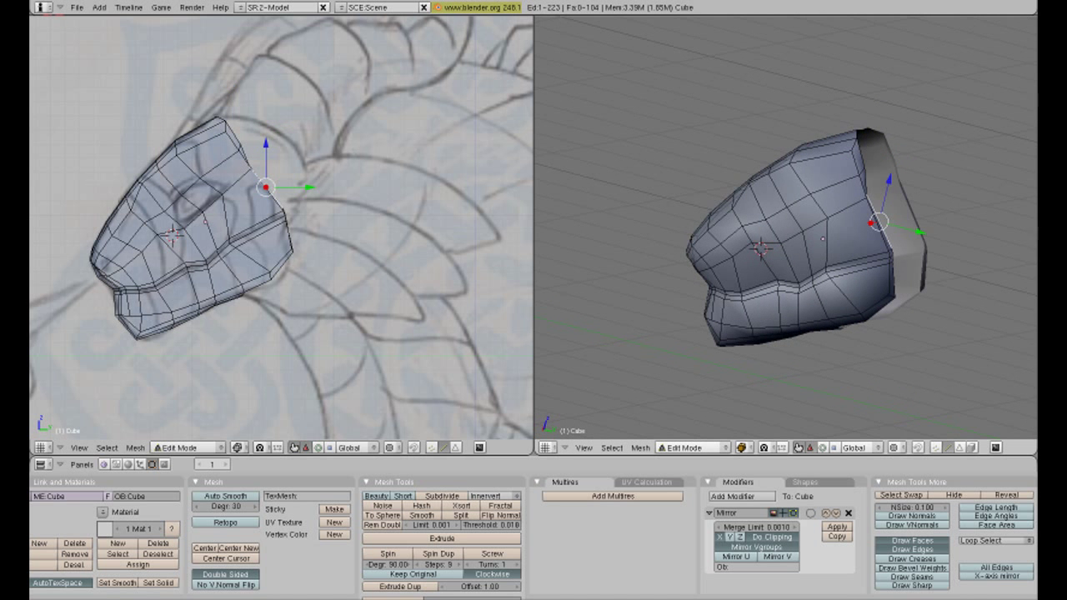
key("g")
key("Return")
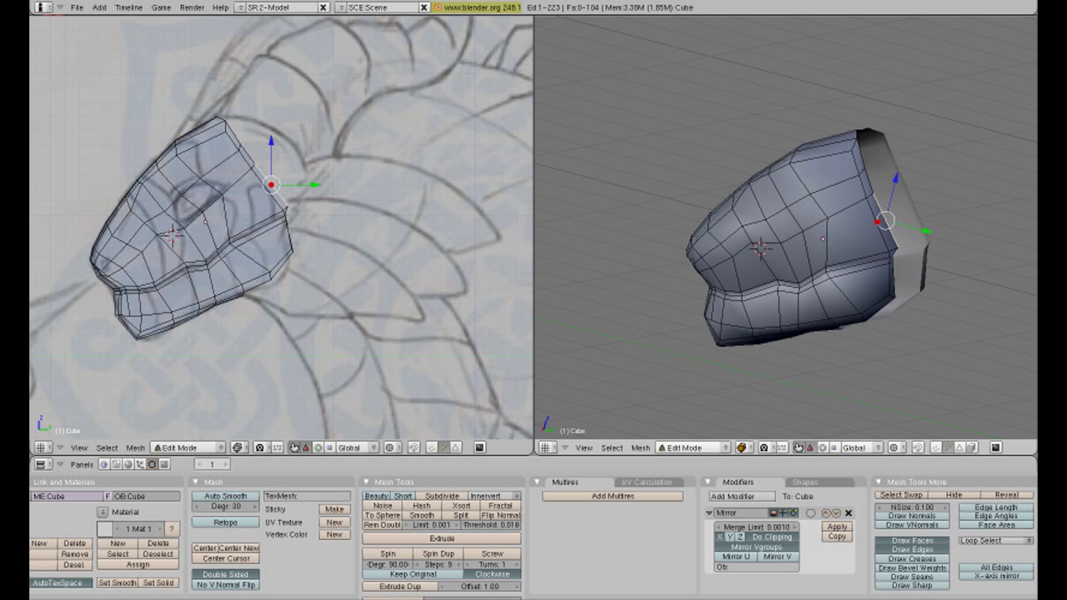
key("r")
key("Escape")
key("g")
key("Return")
middle_click_drag(784, 350, 988, 316)
- Extrude the back edge loop and lower it along Z to start the neck
key("g")
key("Return")
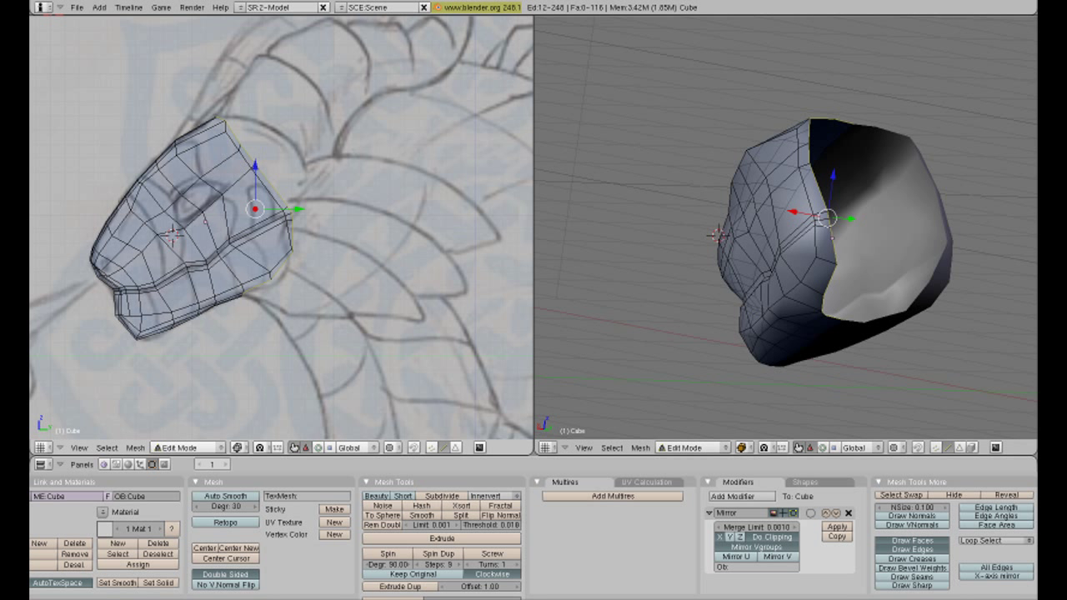
key("e")
key("Return")
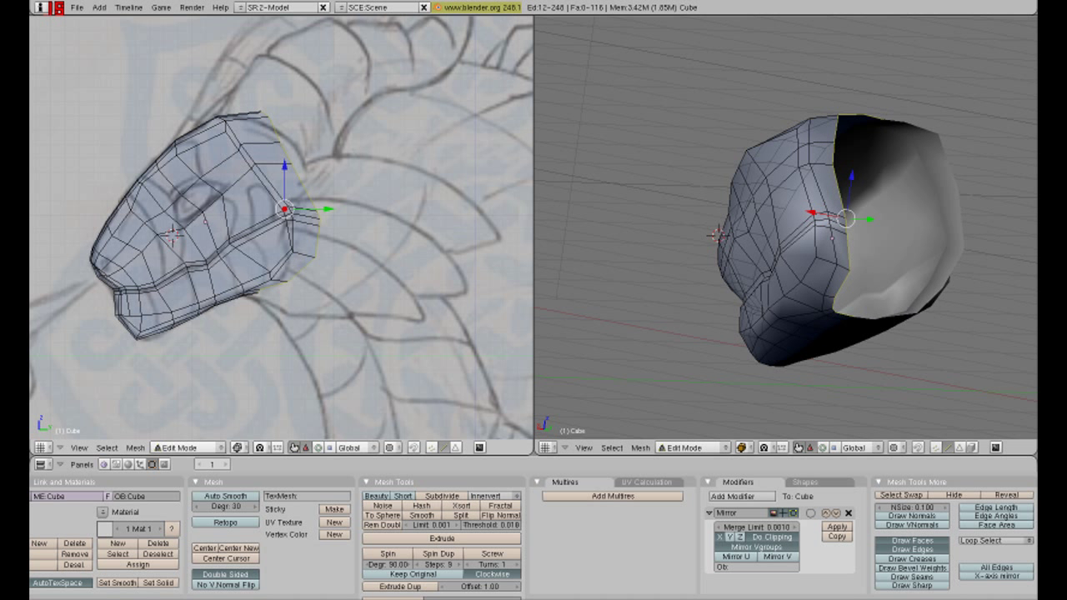
key("g")
key("z")
left_click(284, 169)
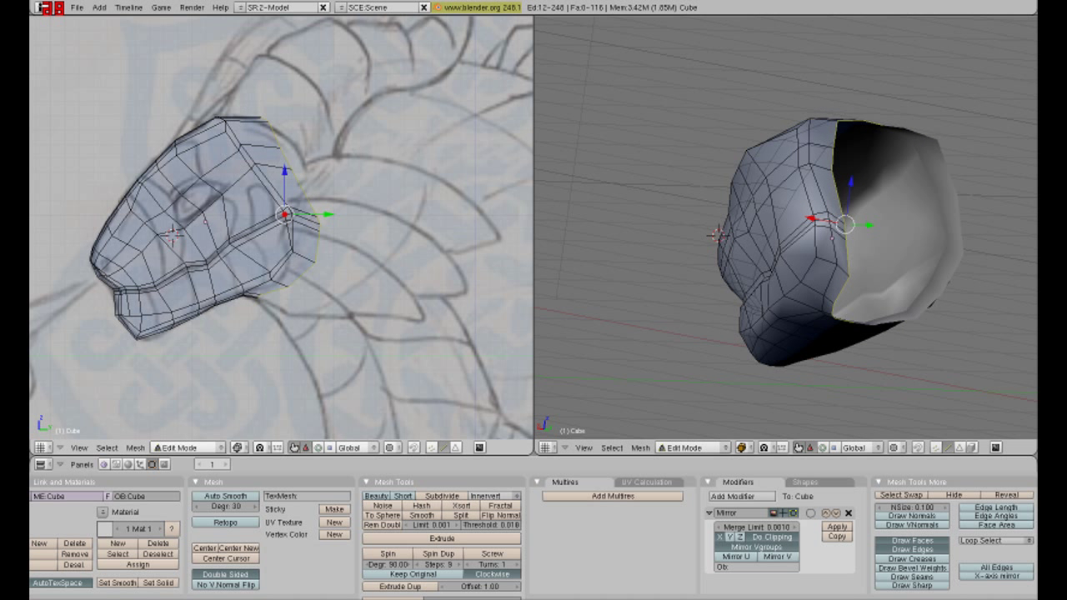
- Move one back-edge vertex up and left, and another along Y
key("a")
scroll(281, 228, "up", 3)
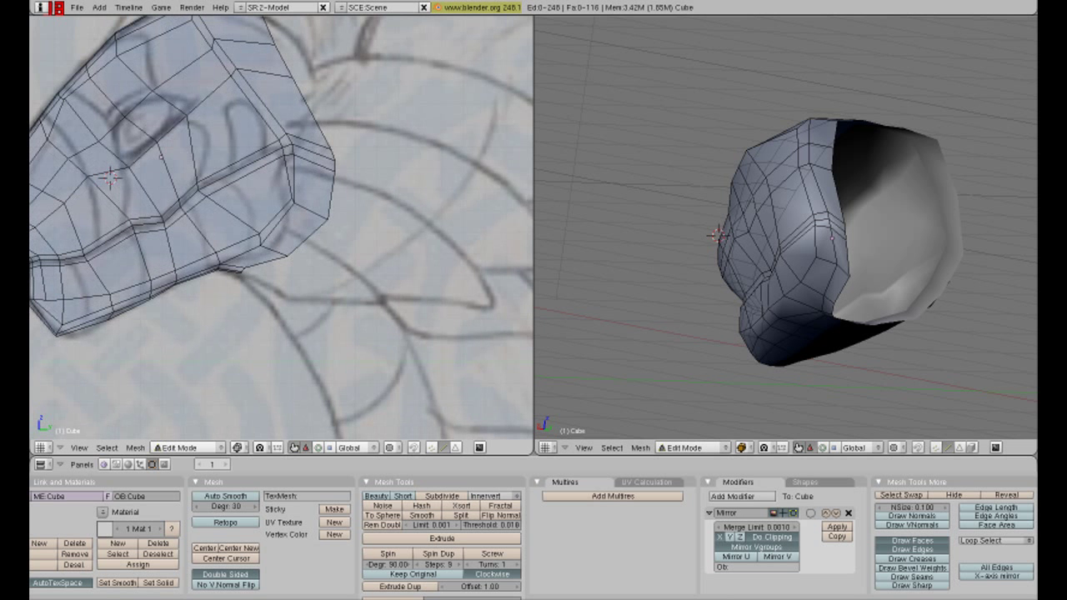
key("g")
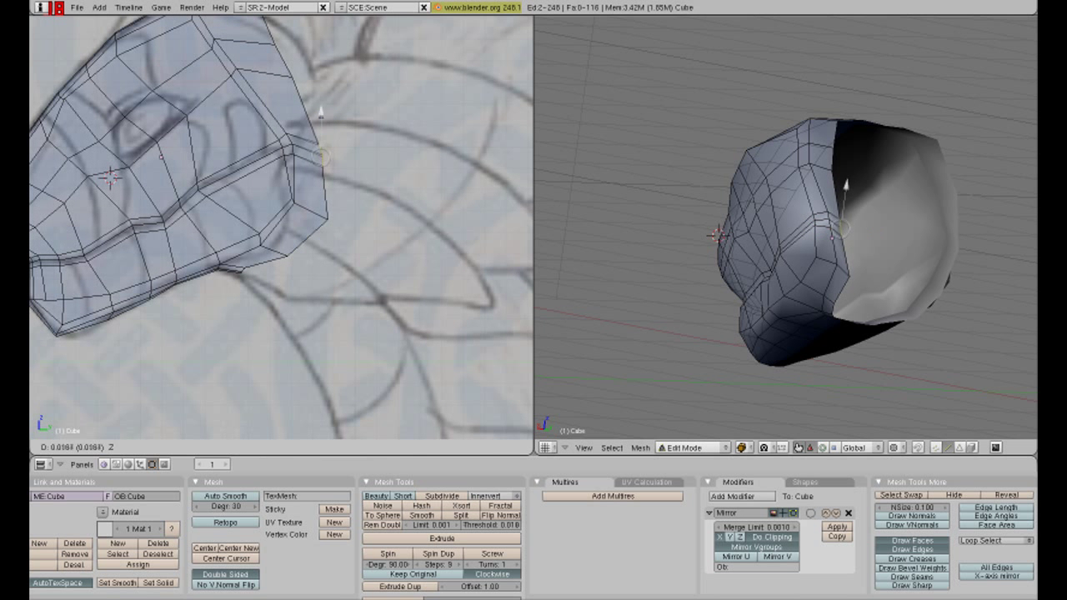
left_click(364, 148)
right_click(283, 222)
key("g")
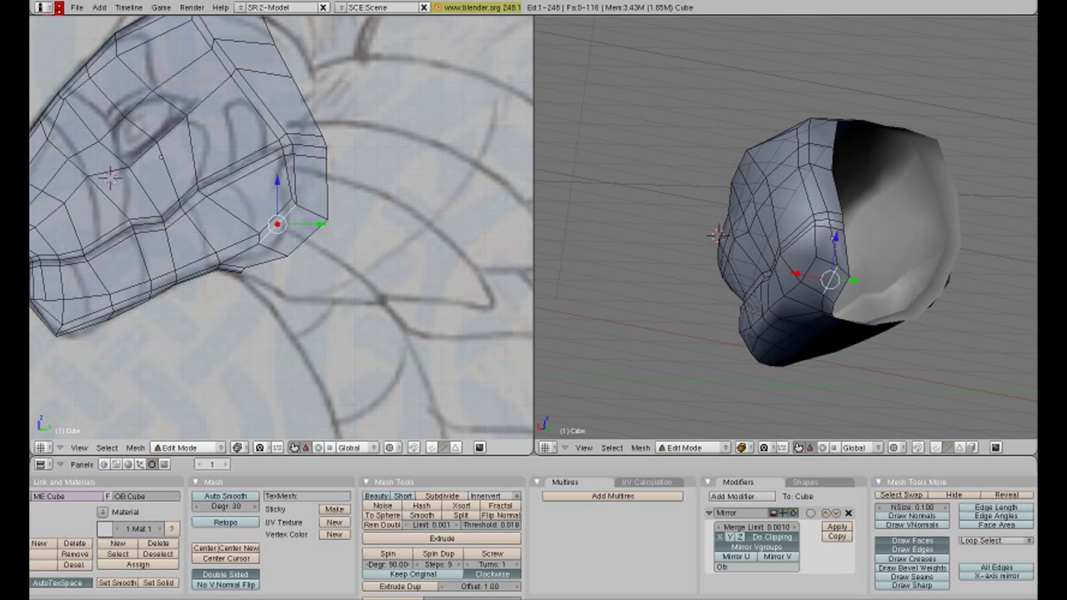
key("y")
left_click(322, 224)
- Lower the back-edge vertex further and nudge it along Z
key("g")
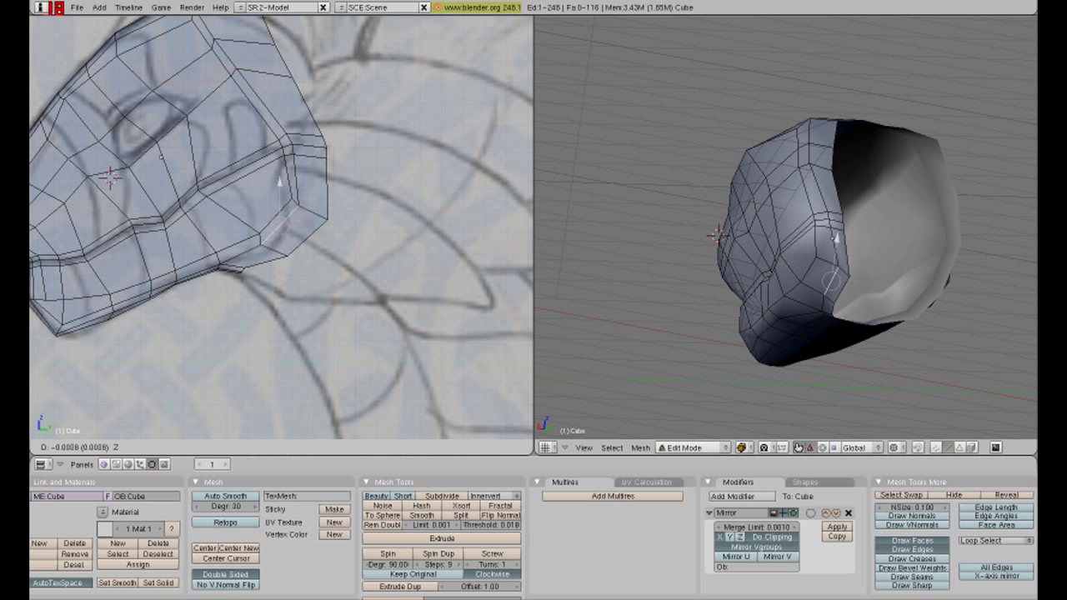
left_click(321, 237)
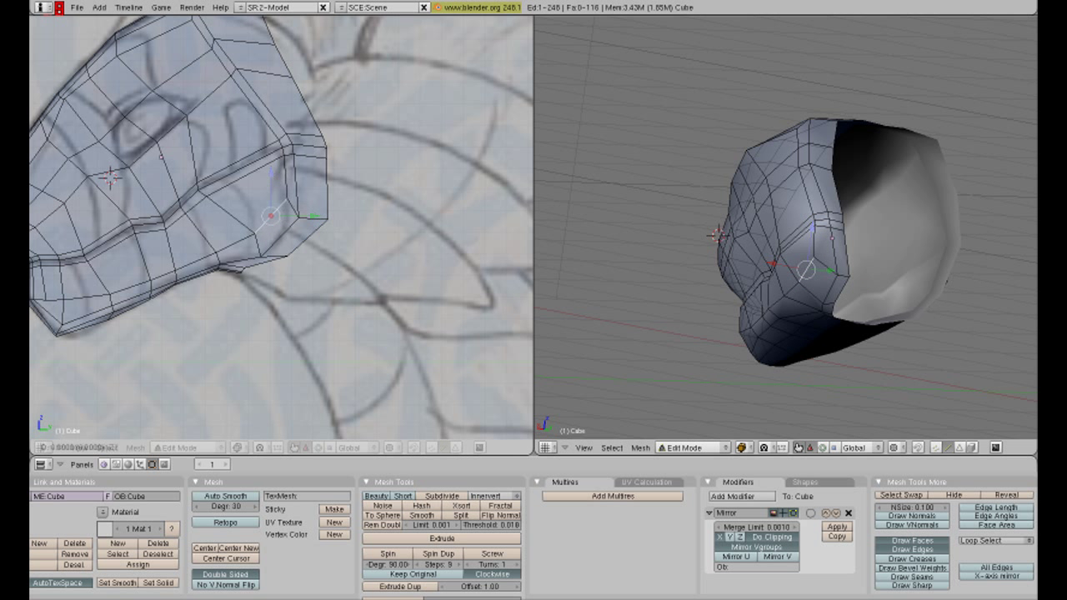
key("g")
key("z")
left_click(270, 185)
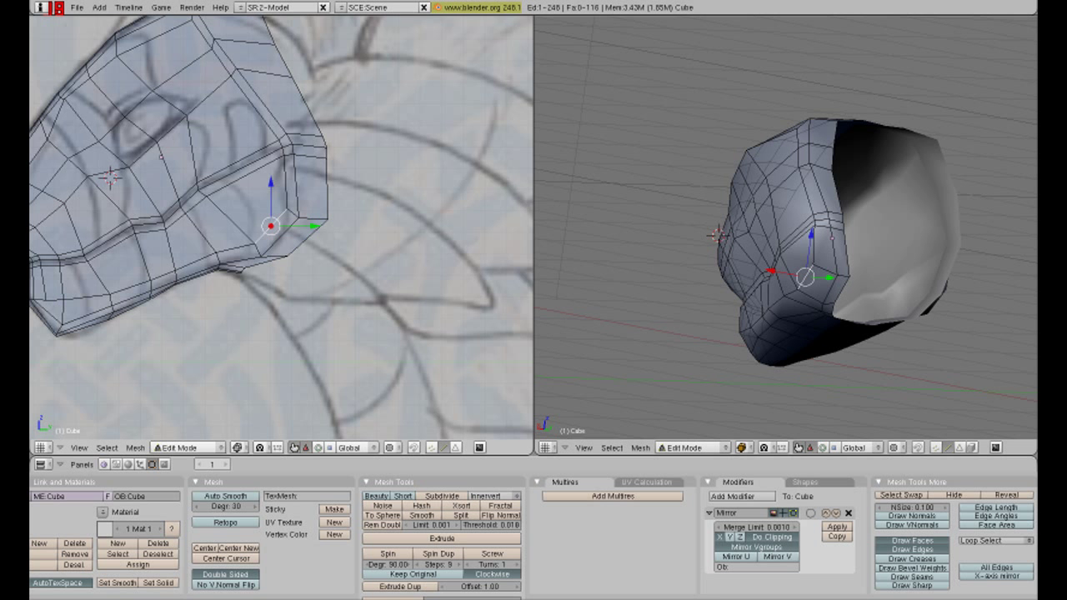
scroll(280, 227, "down", 2)
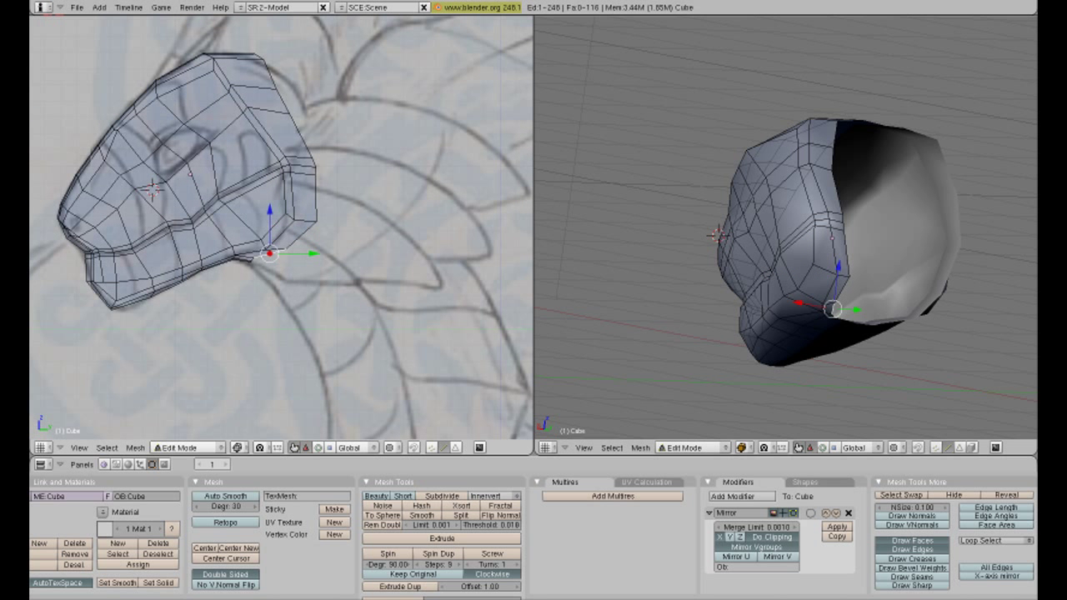
left_click_drag(269, 210, 270, 215)
- Finish the vertex's Z move, then extrude a new vertex at the upper back
left_click(269, 214)
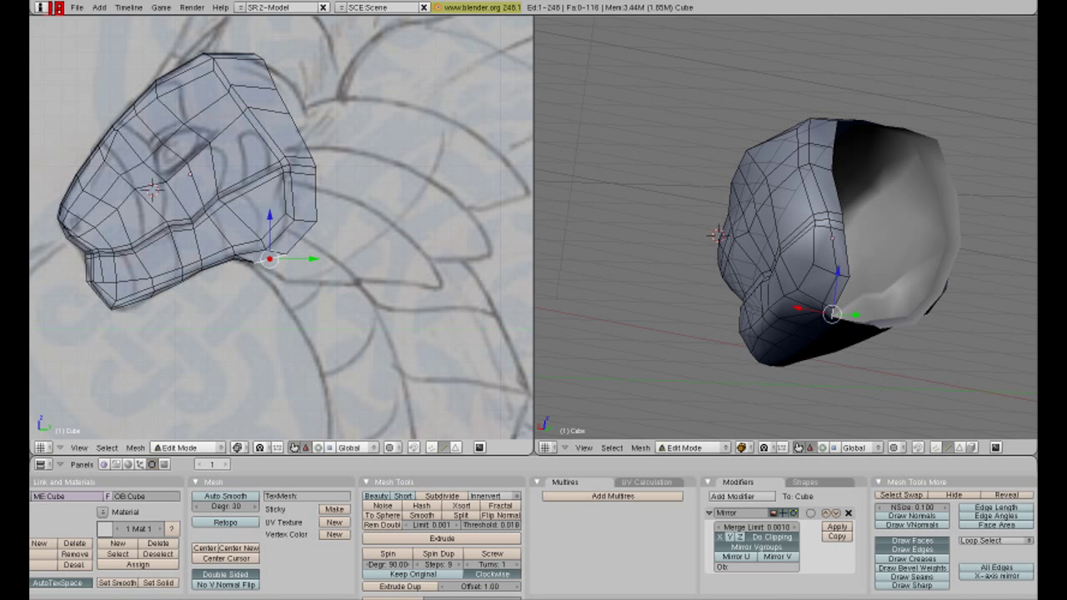
middle_click_drag(833, 275, 809, 313)
key("g")
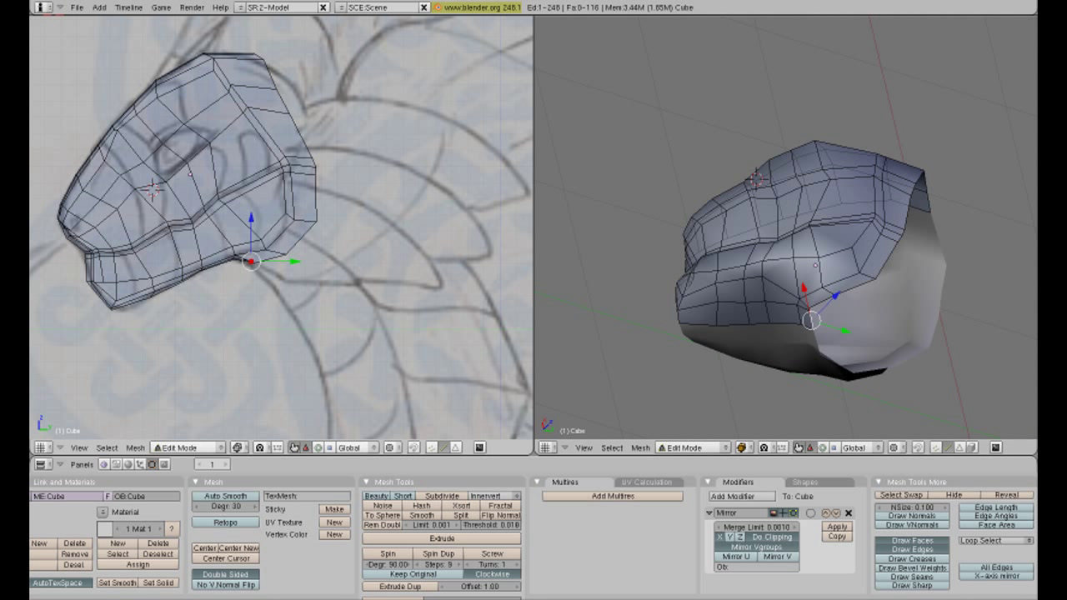
key("Return")
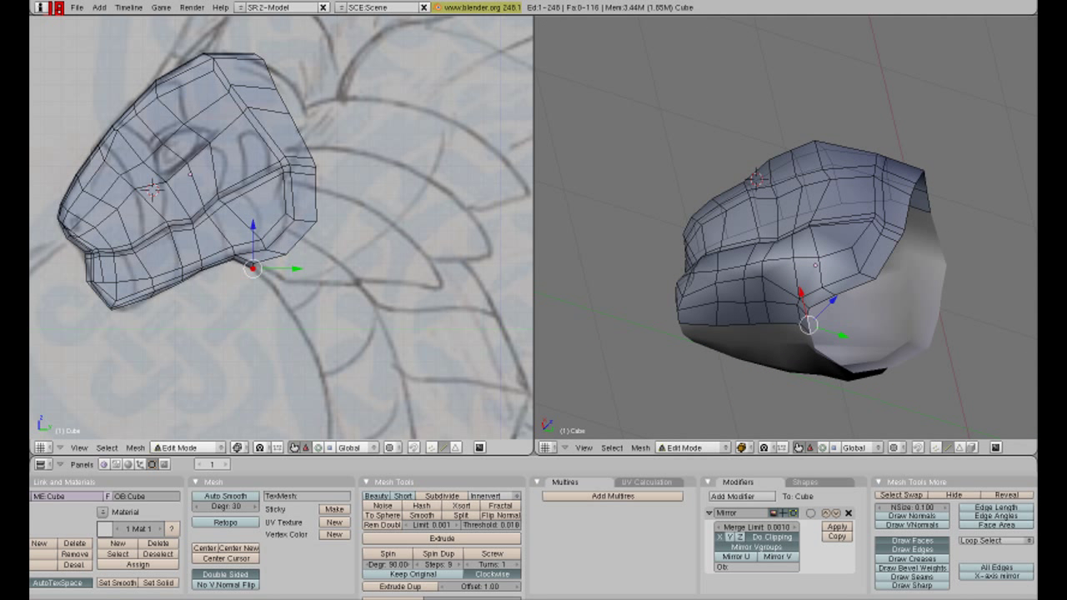
key("e")
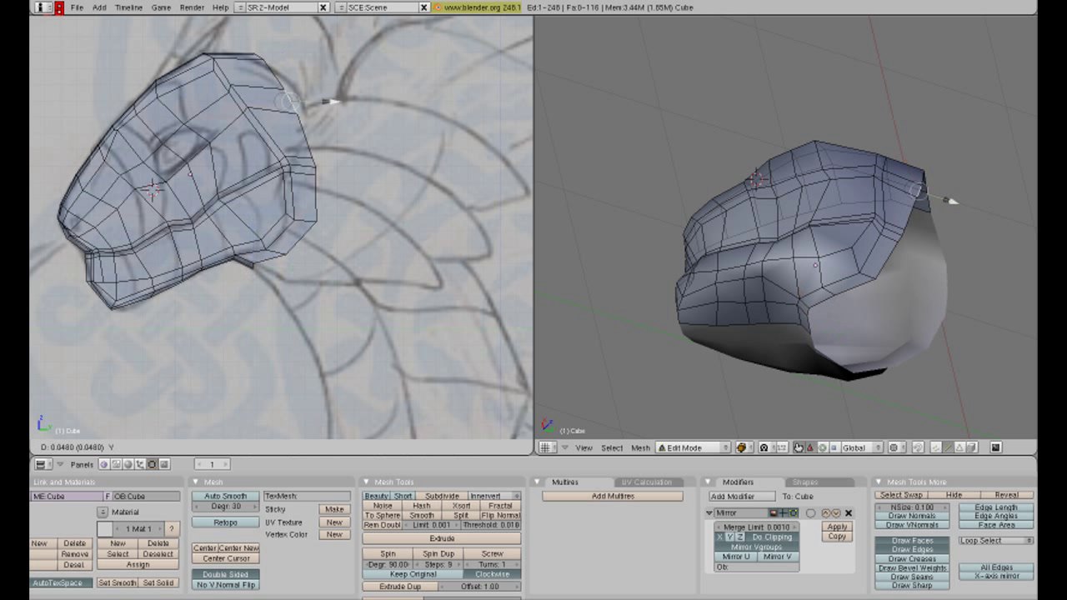
key("Return")
- Fill a new face at the upper back of the head
right_click(309, 162)
key("g")
key("Return")
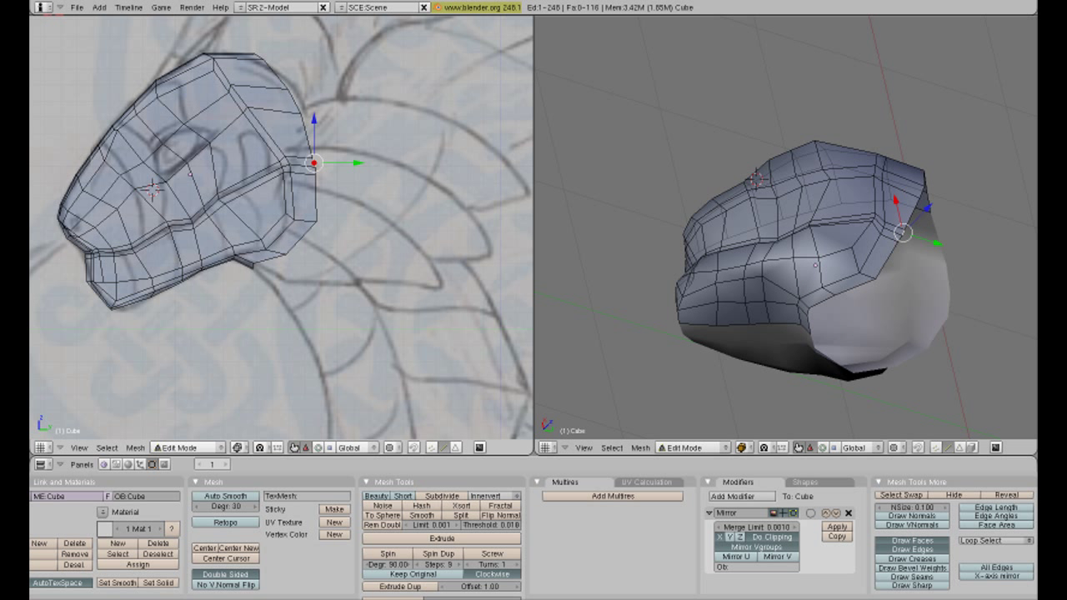
key("e")
key("Return")
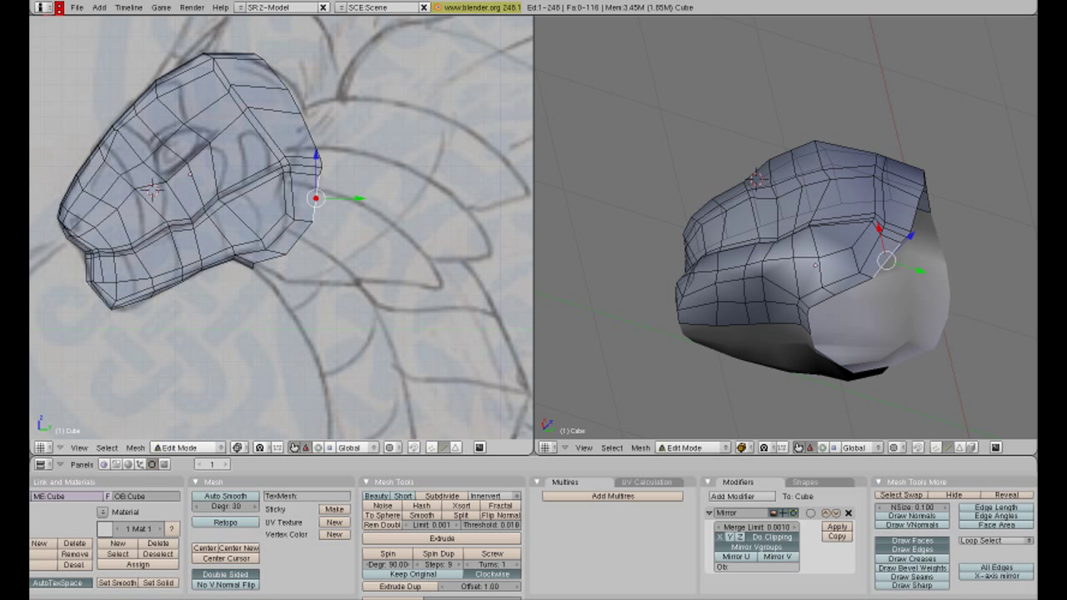
- Nudge the new vertex back, up along Z, and forward toward the snout
key("g")
key("Return")
key("g")
key("Return")
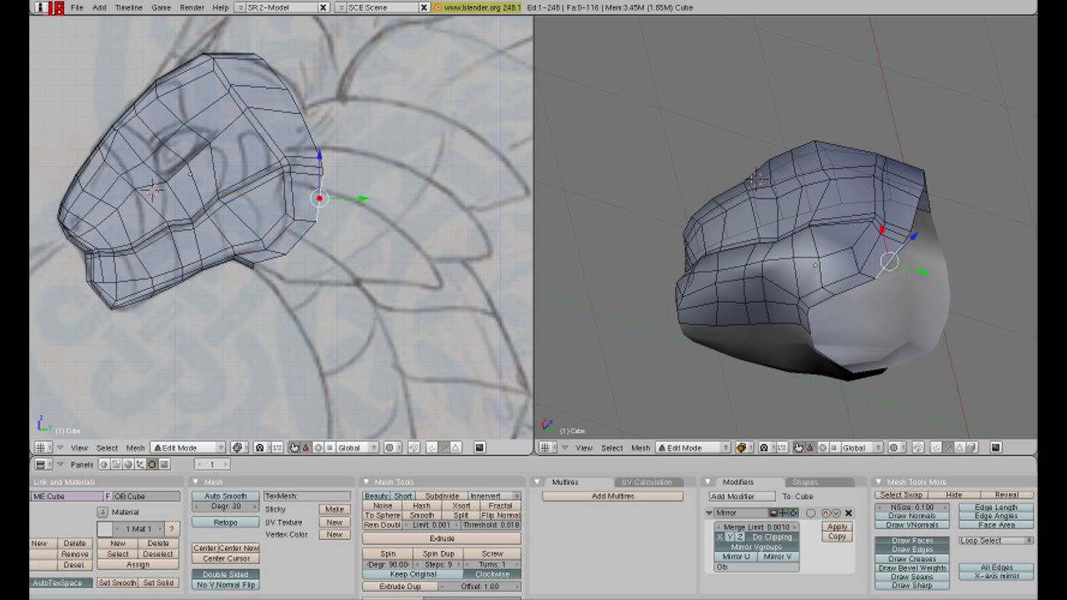
key("g")
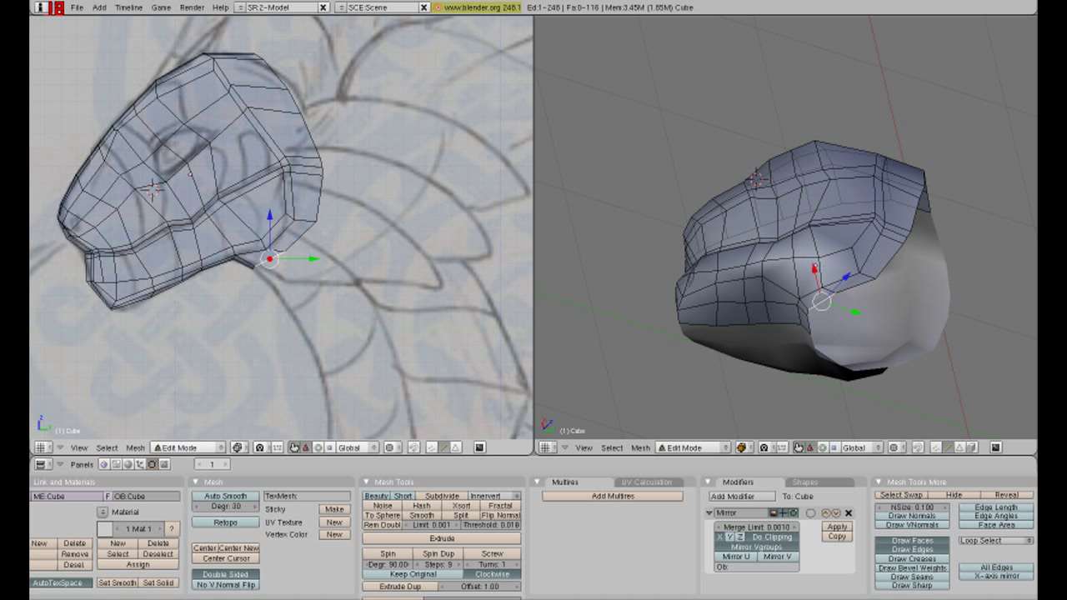
key("z")
key("Return")
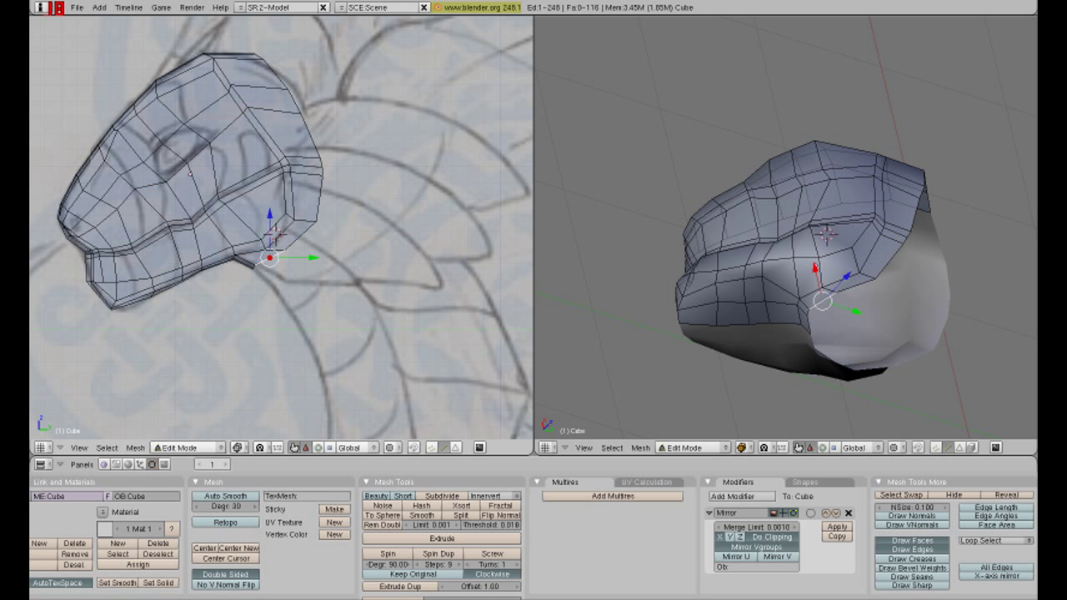
key("g")
key("Return")
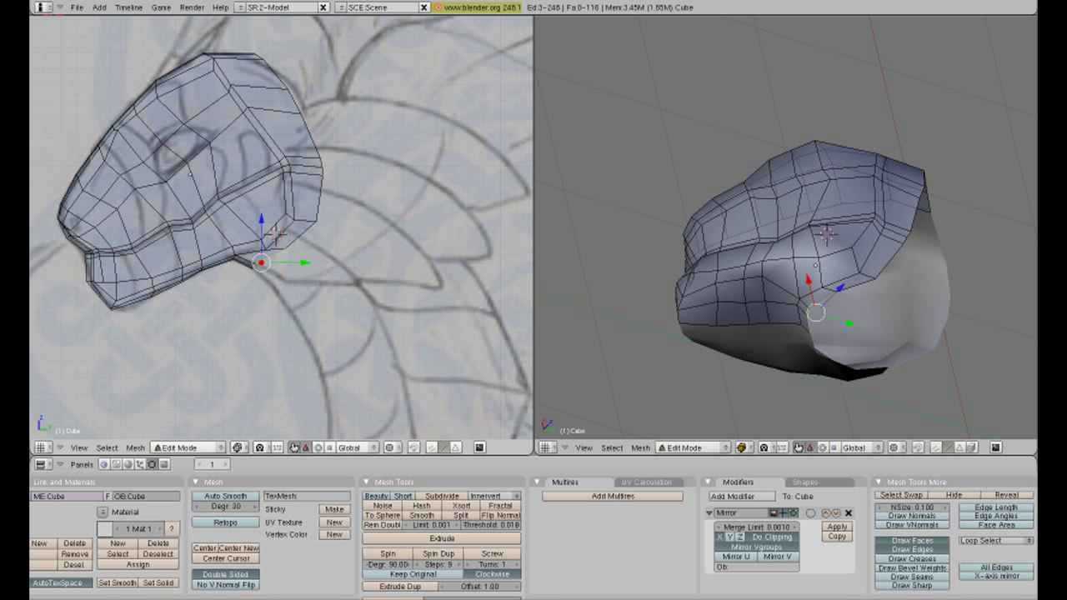
- Select the back edge segments from bottom to top
right_click(286, 230, "shift")
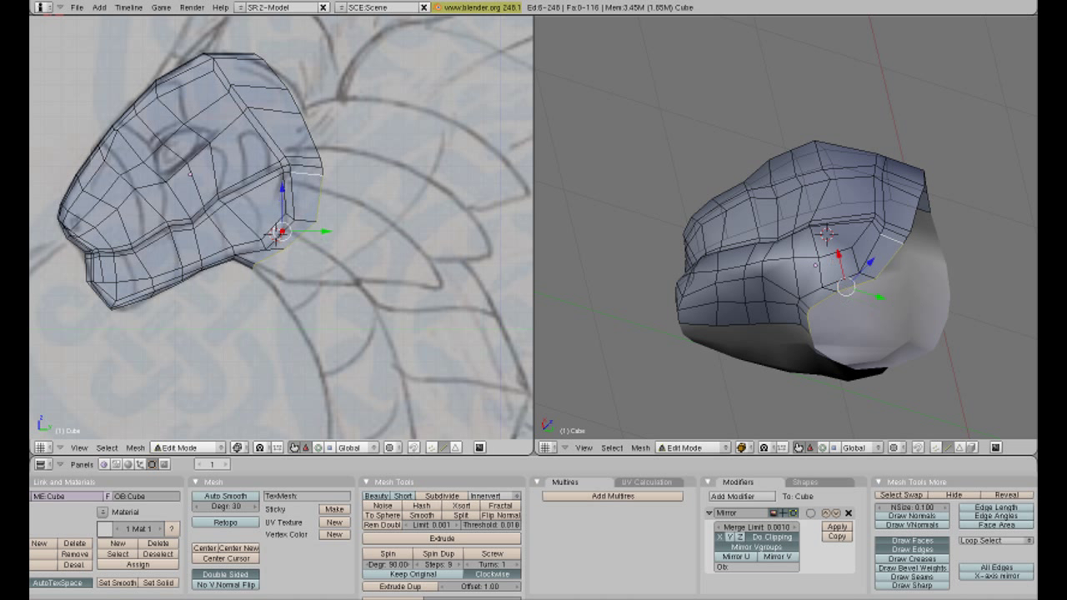
right_click(321, 166, "shift")
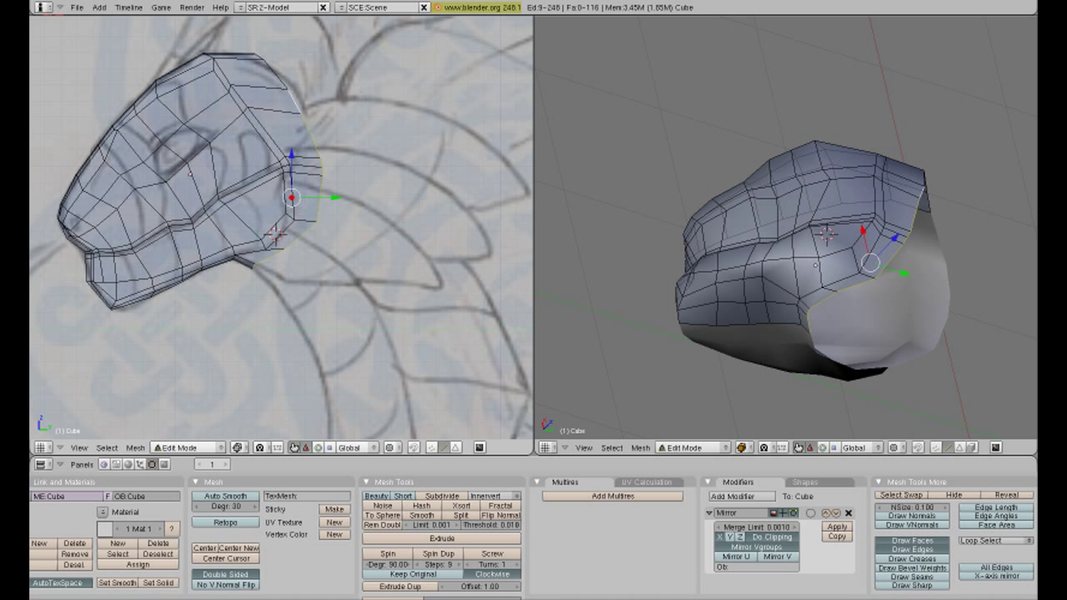
right_click(302, 125, "shift")
right_click(290, 90, "shift")
middle_click_drag(817, 250, 767, 246)
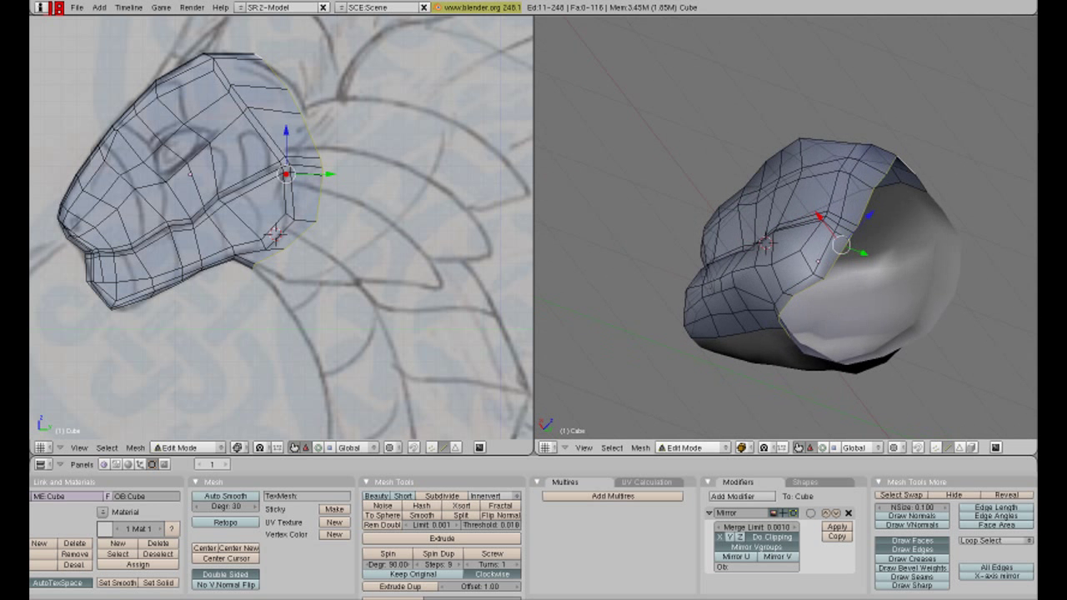
right_click(256, 58, "shift")
- Extrude the back edge outward, then down along Z, to extend the neck
key("e")
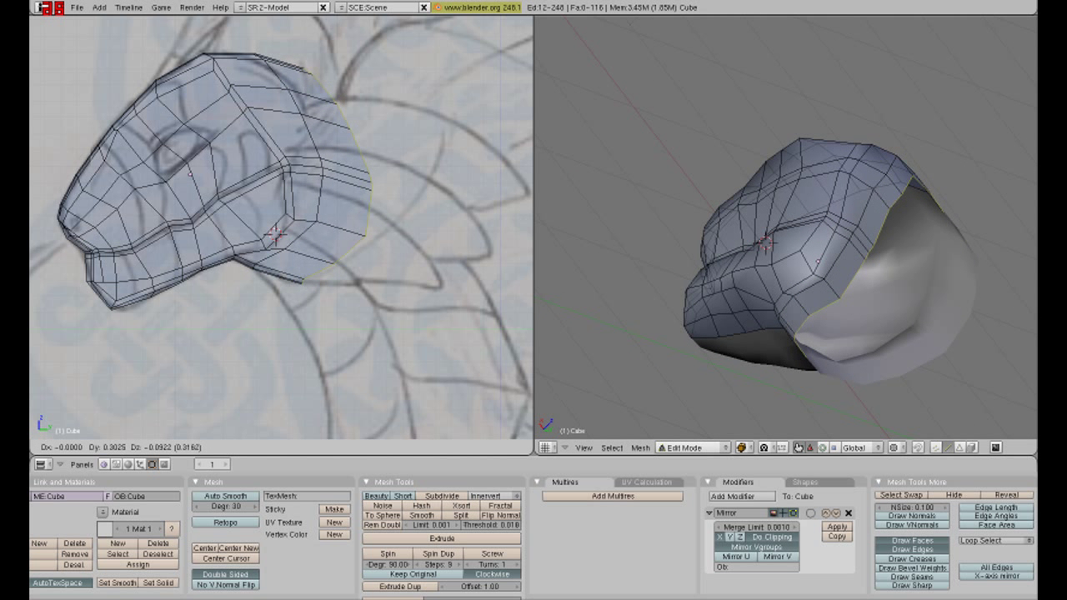
key("Return")
key("e")
key("z")
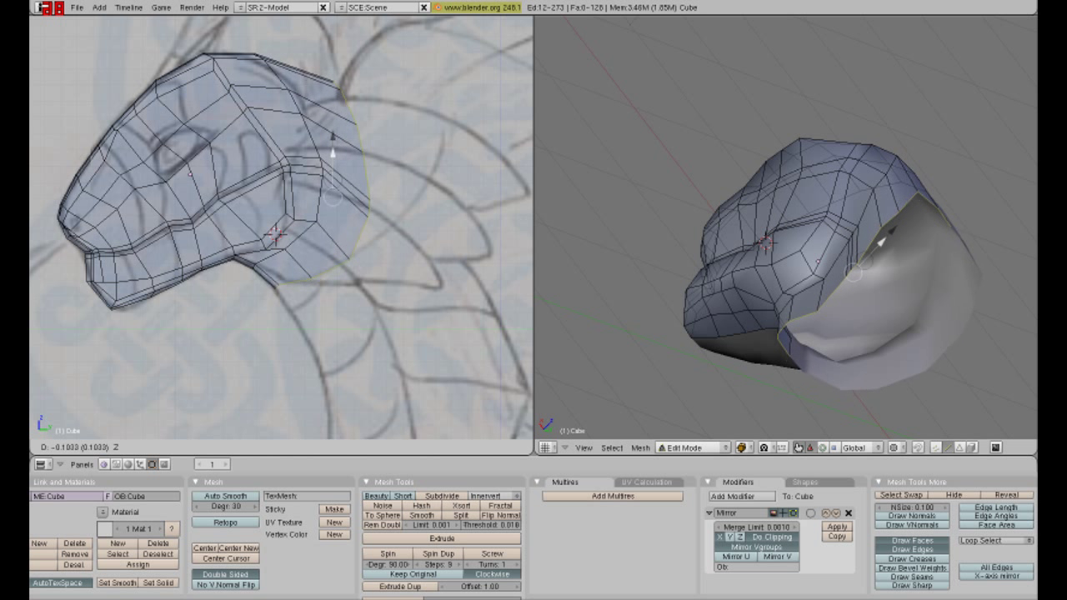
key("Return")
right_click(344, 248)
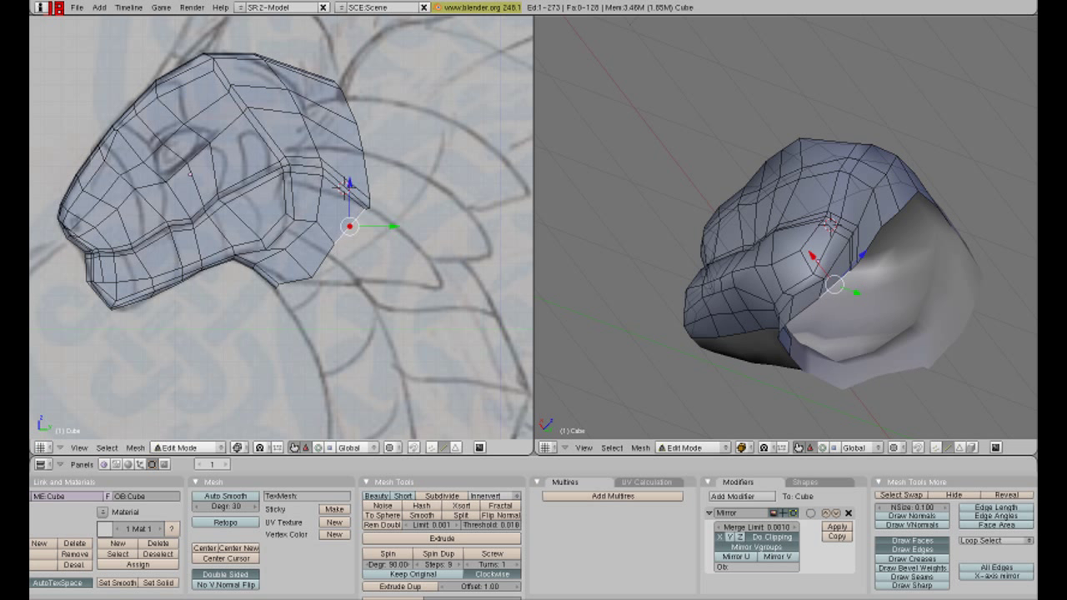
right_click(349, 244)
right_click(367, 167)
- Rotate the lower back corner edge slightly
key("g")
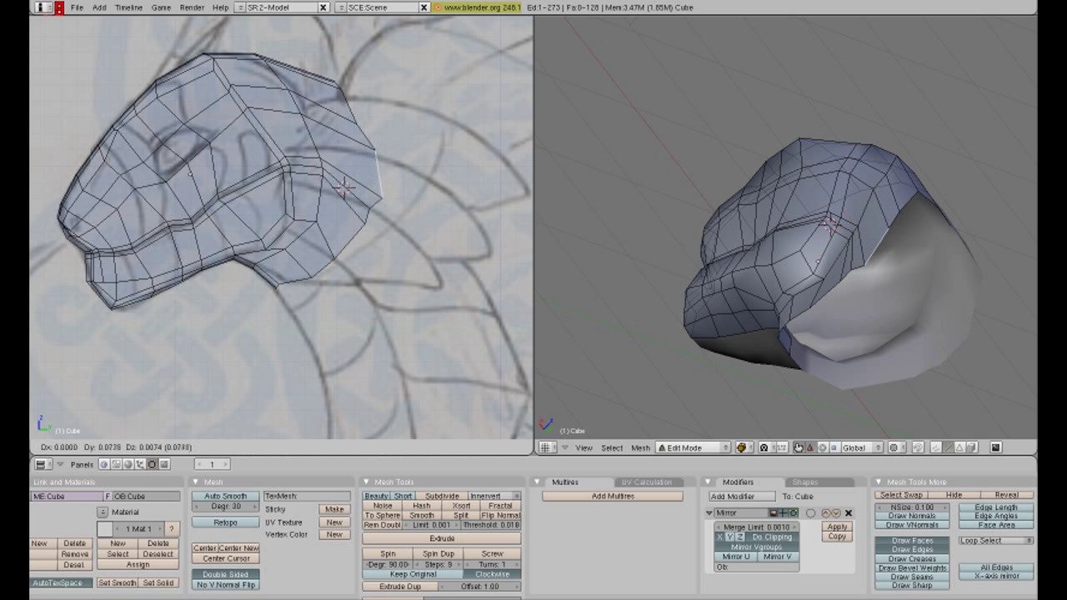
key("Return")
right_click(292, 279)
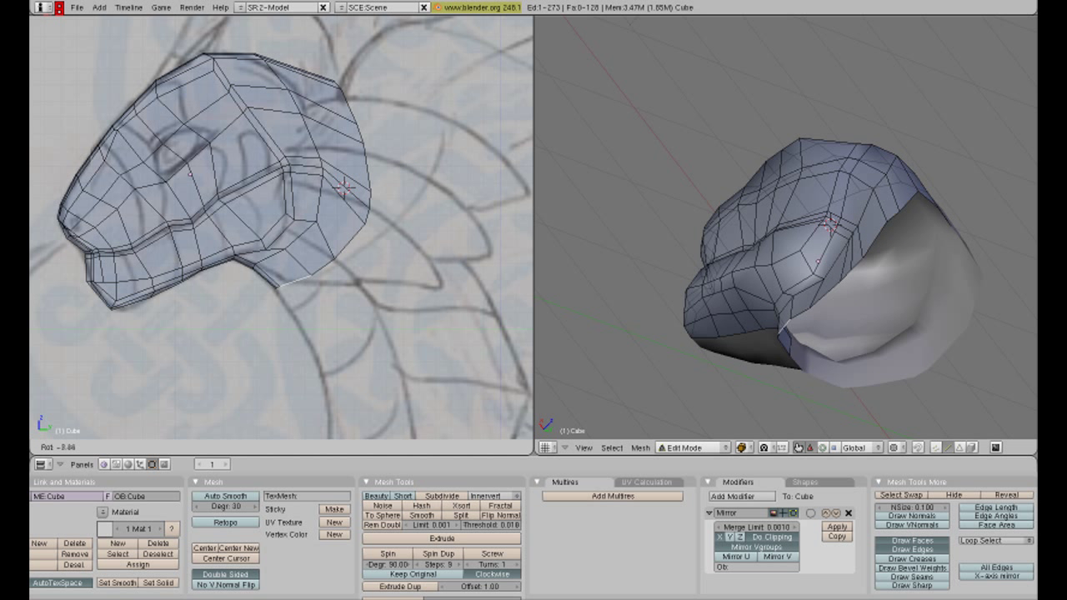
key("r")
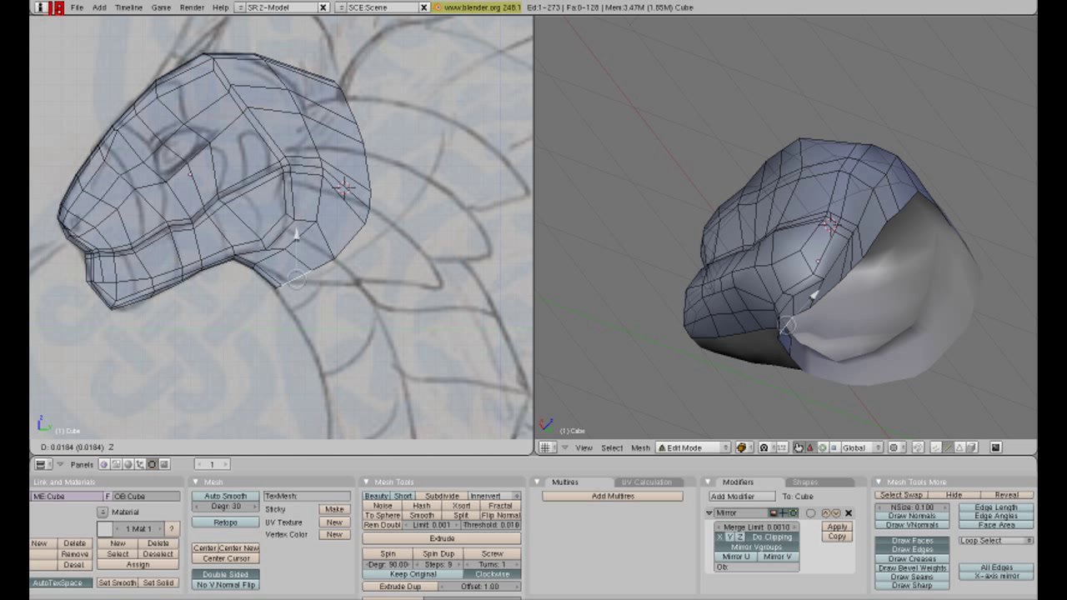
key("Return")
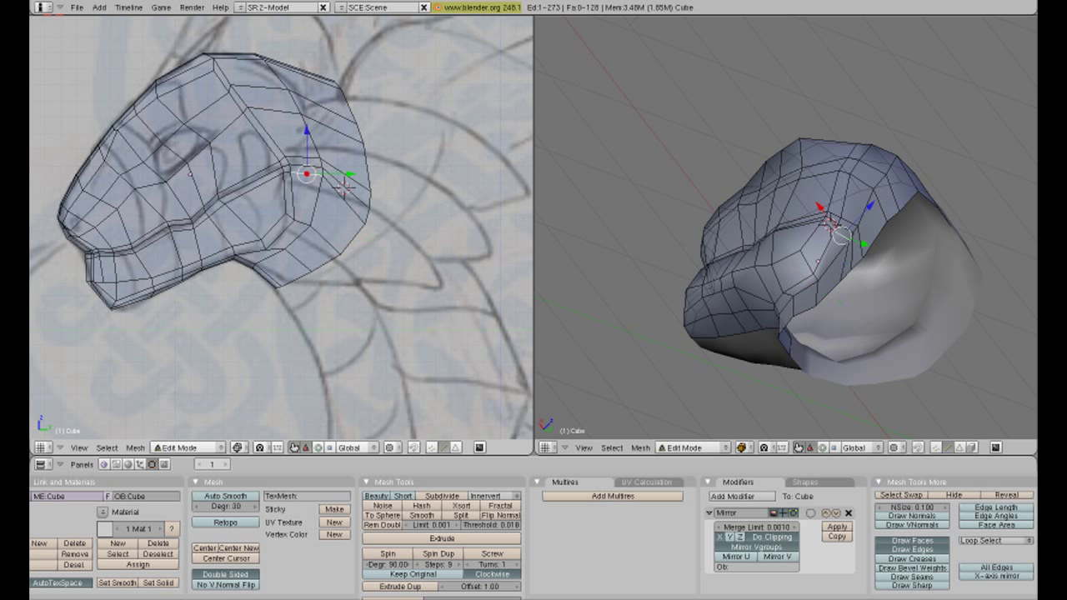
- Shift side vertices up, back and toward the snout to refine the cheek
left_click_drag(307, 172, 307, 134)
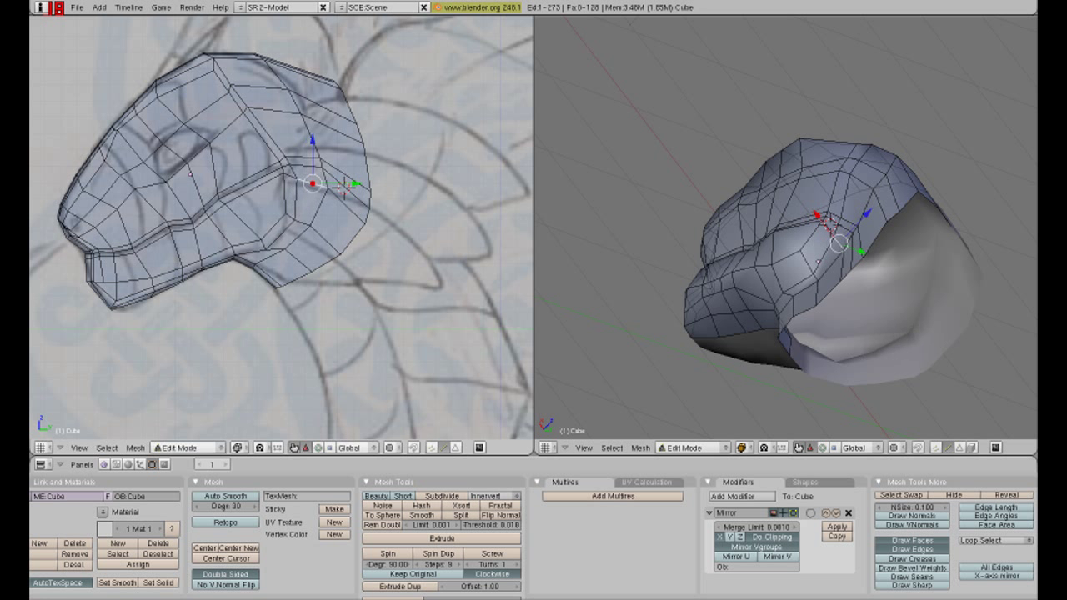
key("g")
key("Return")
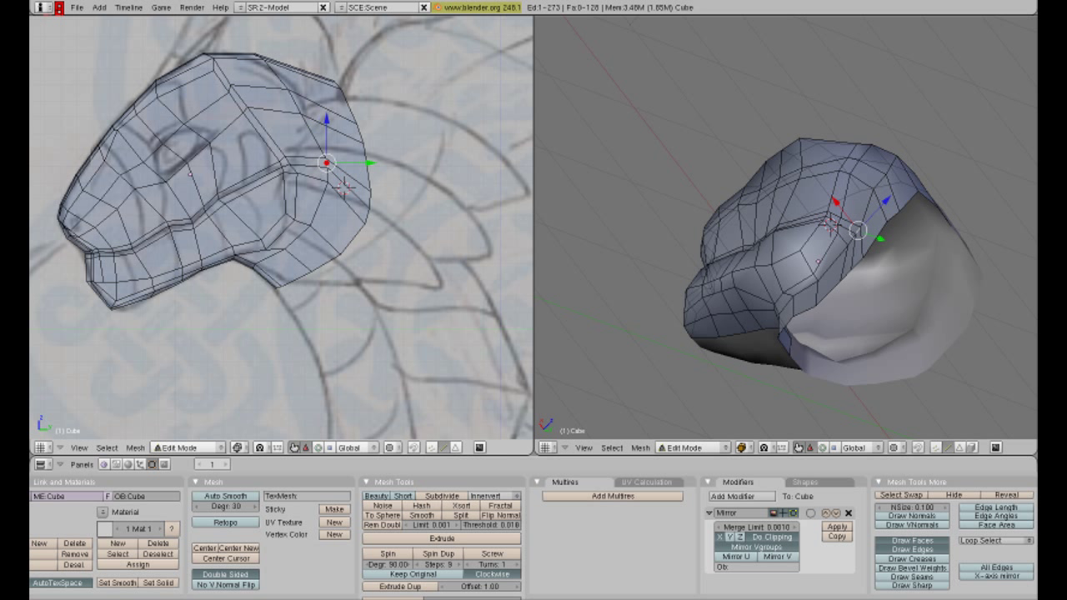
key("g")
key("Return")
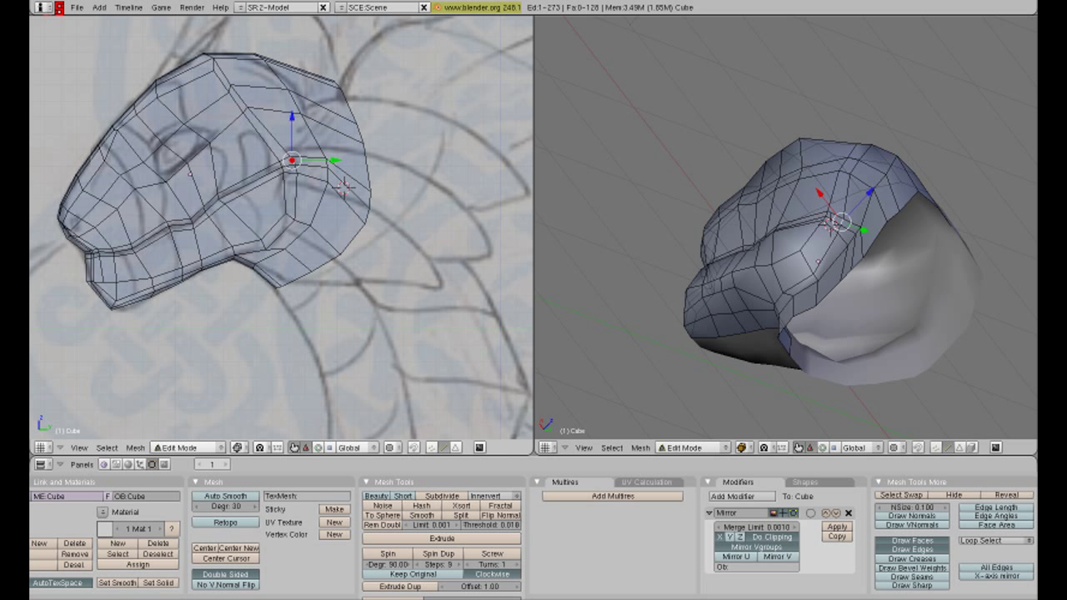
key("g")
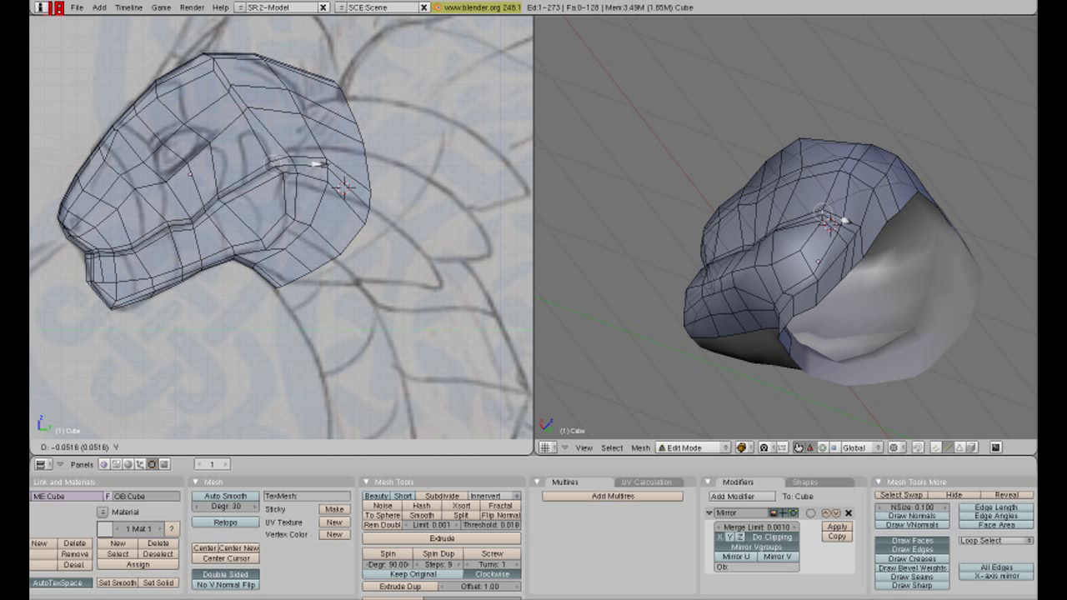
key("Return")
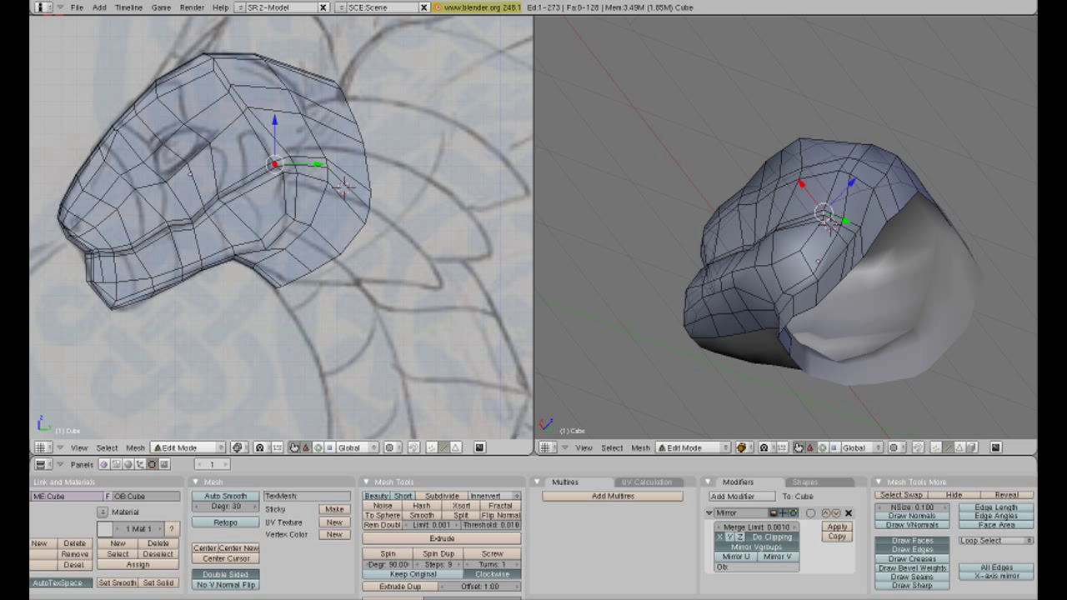
key("g")
key("Return")
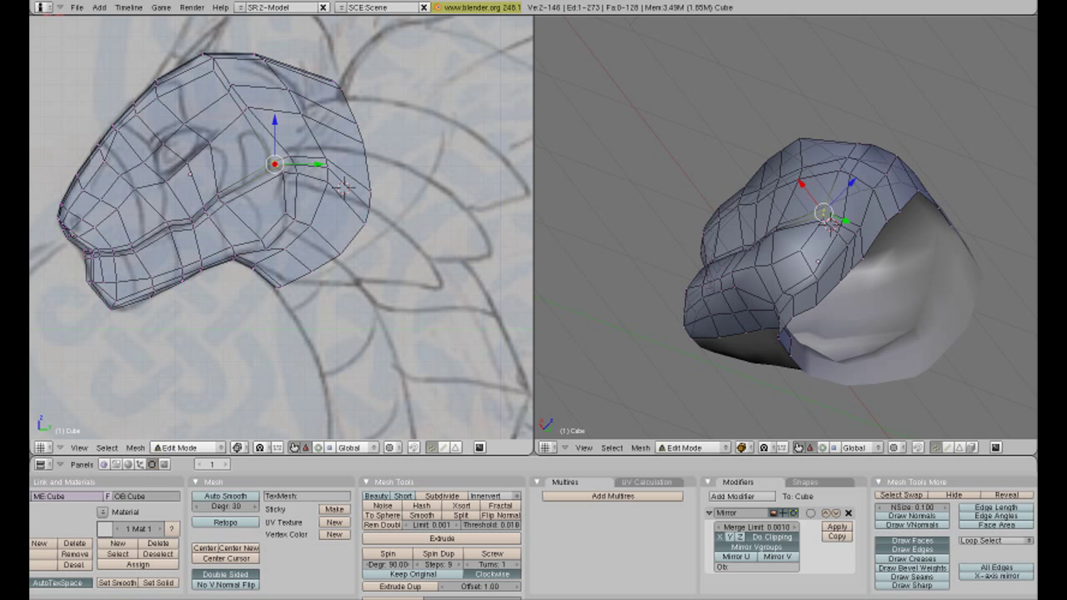
right_click(279, 288, "ctrl")
- Select the vertices along the dragon head's back edge
right_click(340, 84, "ctrl")
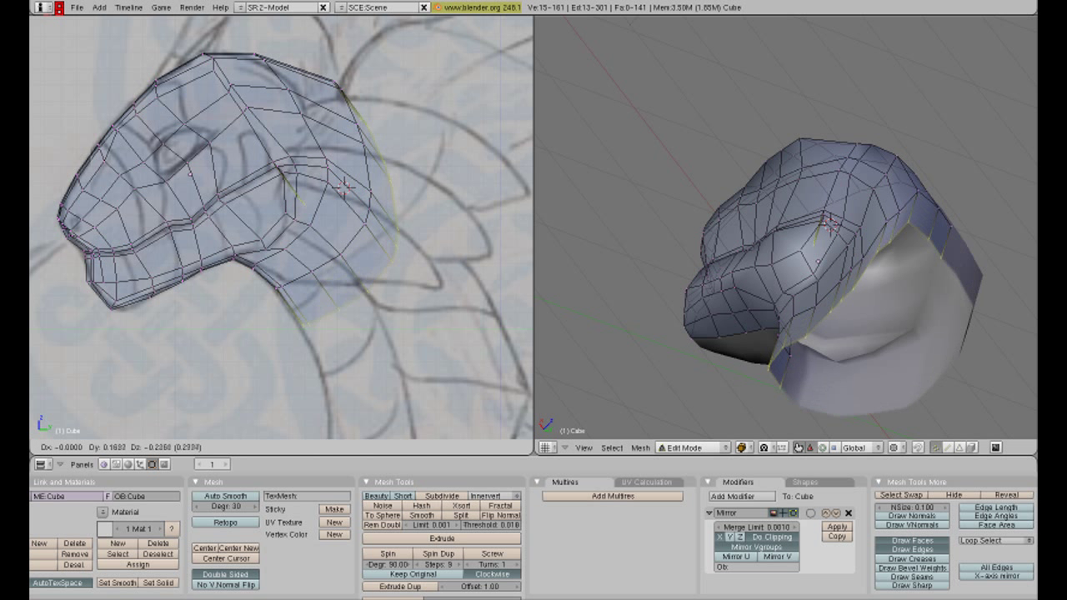
right_click(343, 189, "shift")
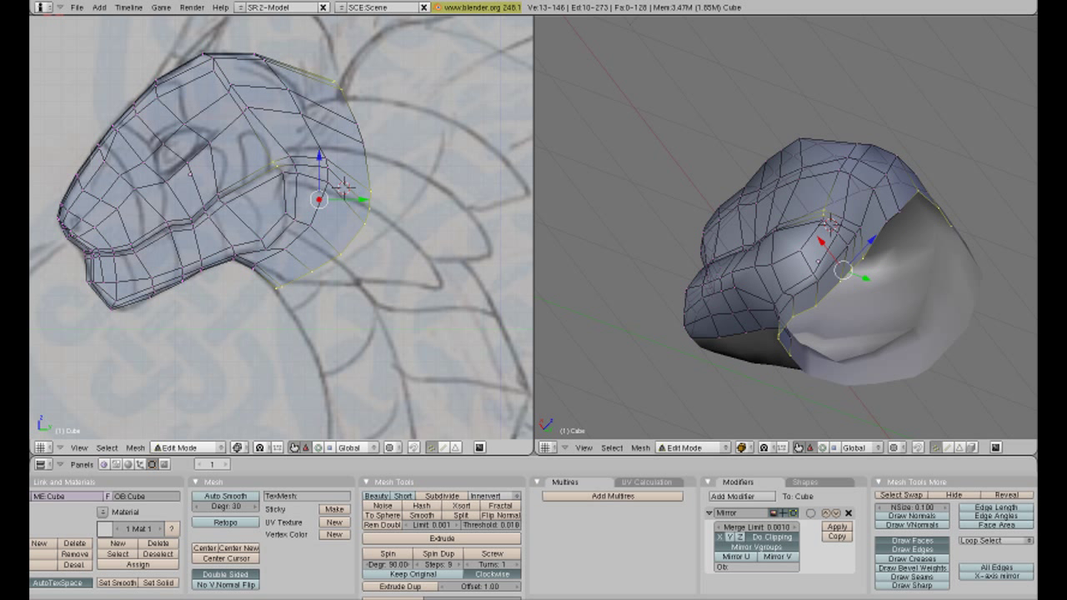
right_click(274, 163, "shift")
right_click(293, 157, "shift")
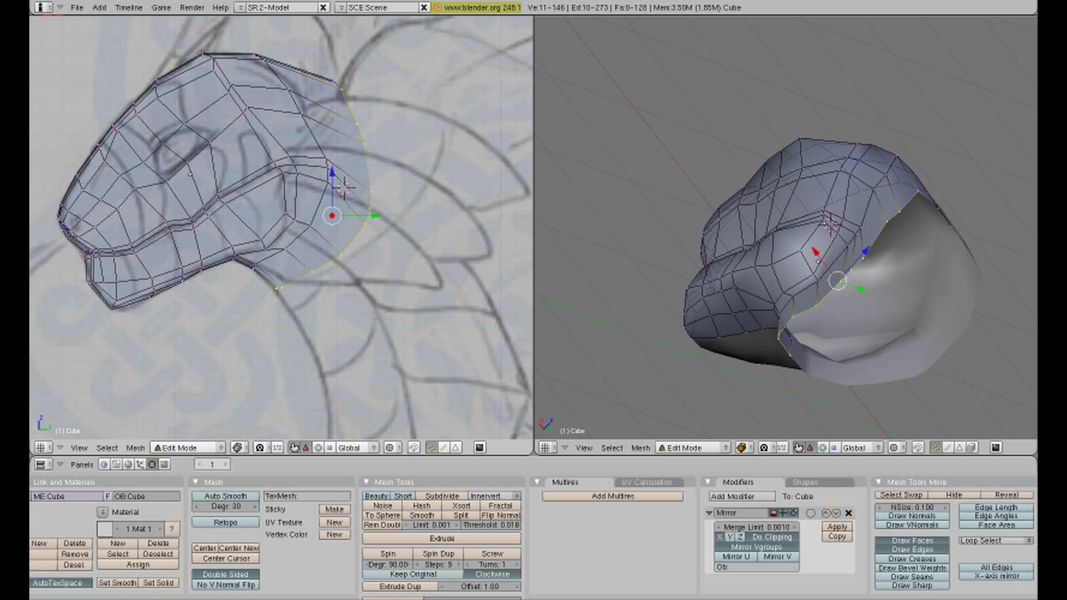
right_click(343, 187, "shift")
- Extrude the back edge along Y into a new band of faces, then deselect all
key("e")
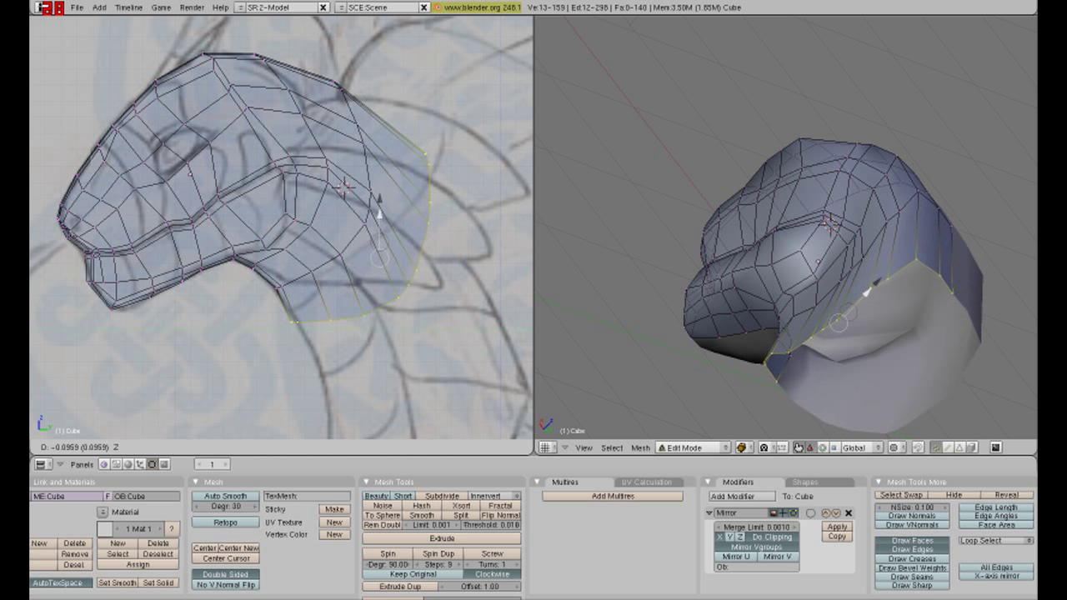
key("y")
left_click(425, 259)
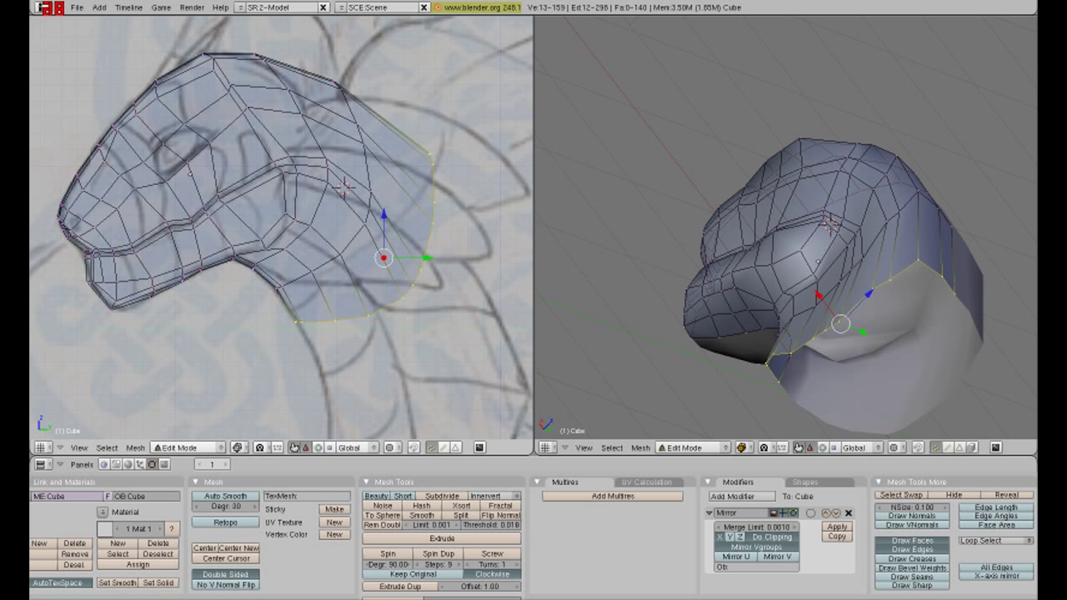
middle_click_drag(784, 292, 950, 295)
key("a")
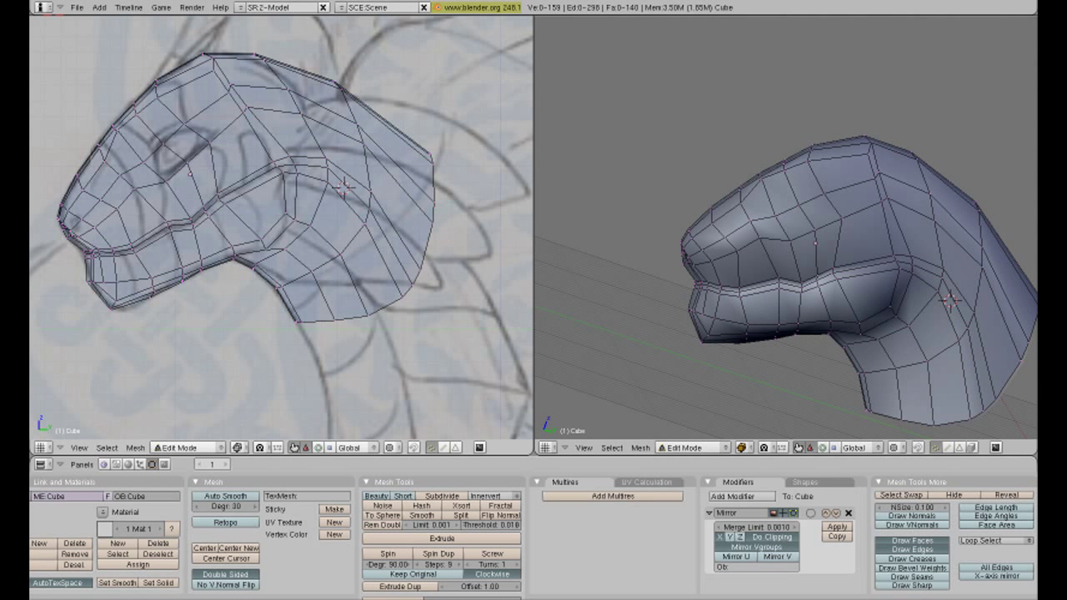
- Select edge loops from the head top down the back to the lower neck
scroll(281, 227, "down", 4)
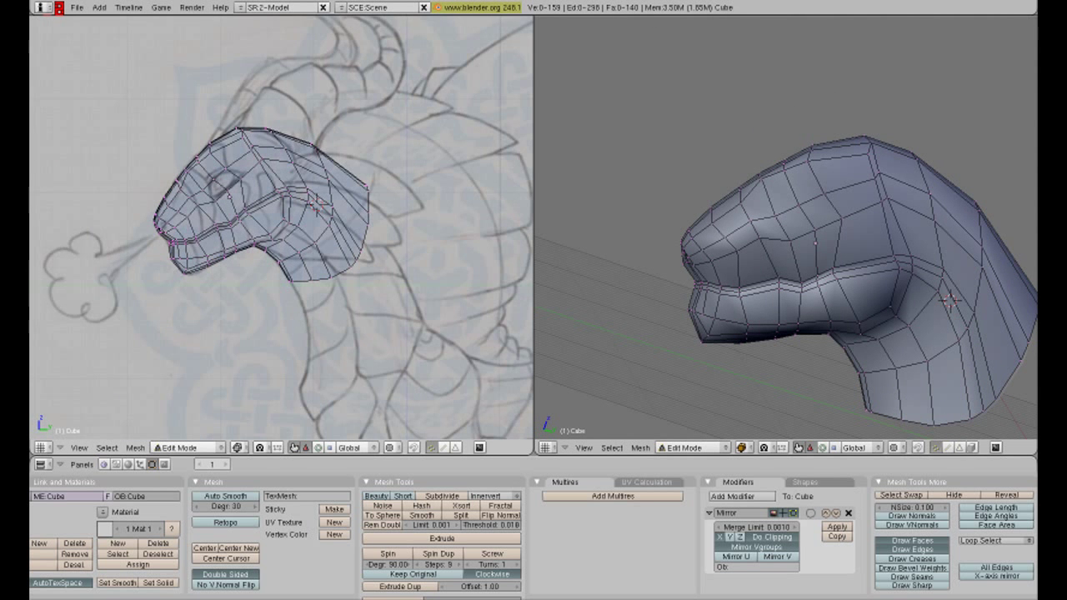
scroll(281, 227, "up", 3)
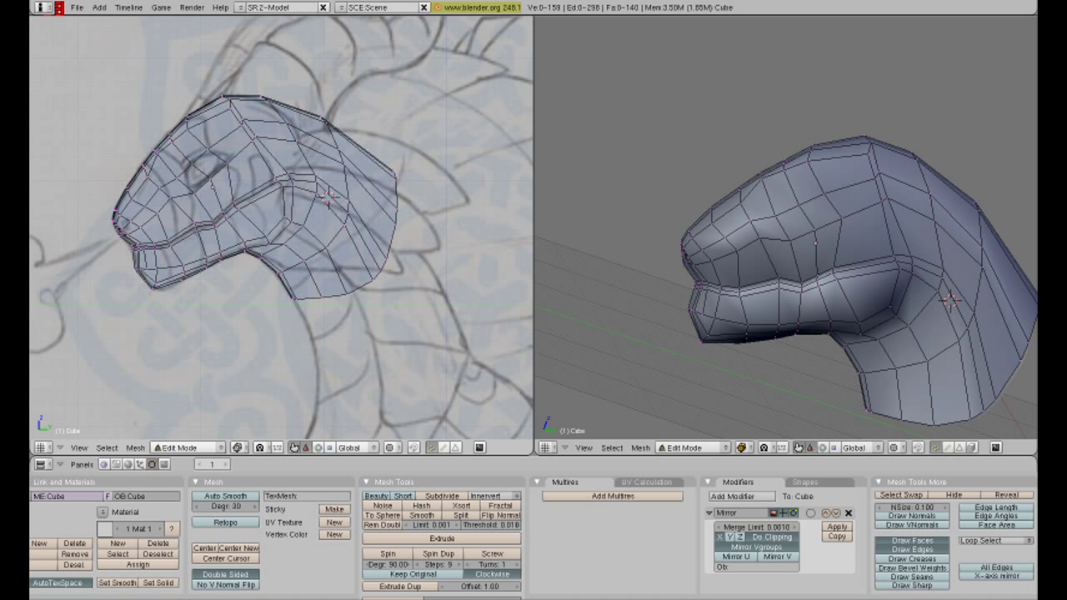
right_click(298, 126)
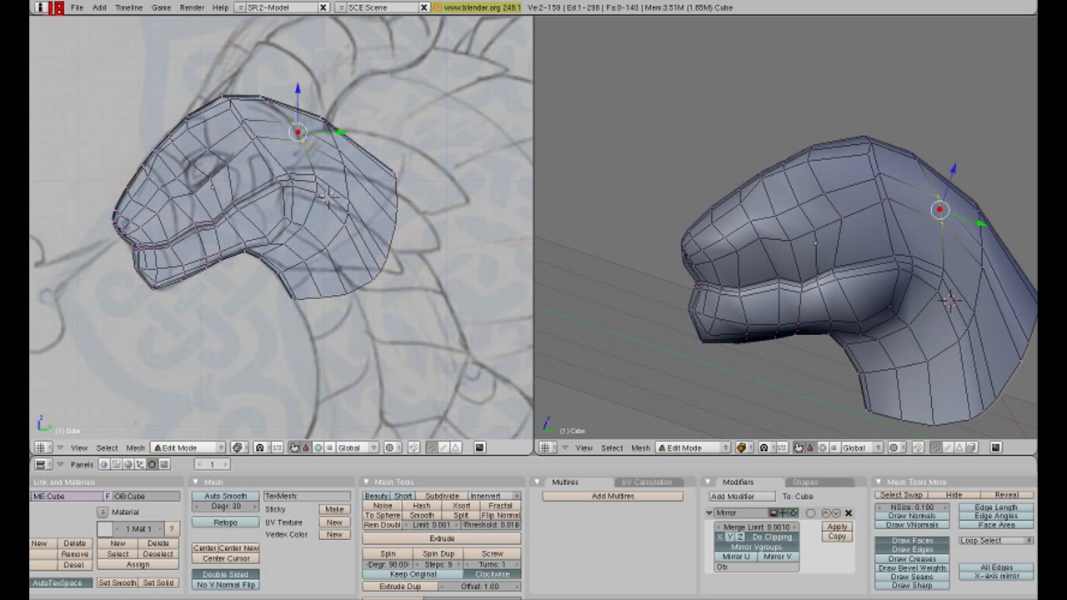
key("a")
right_click(262, 97, "alt")
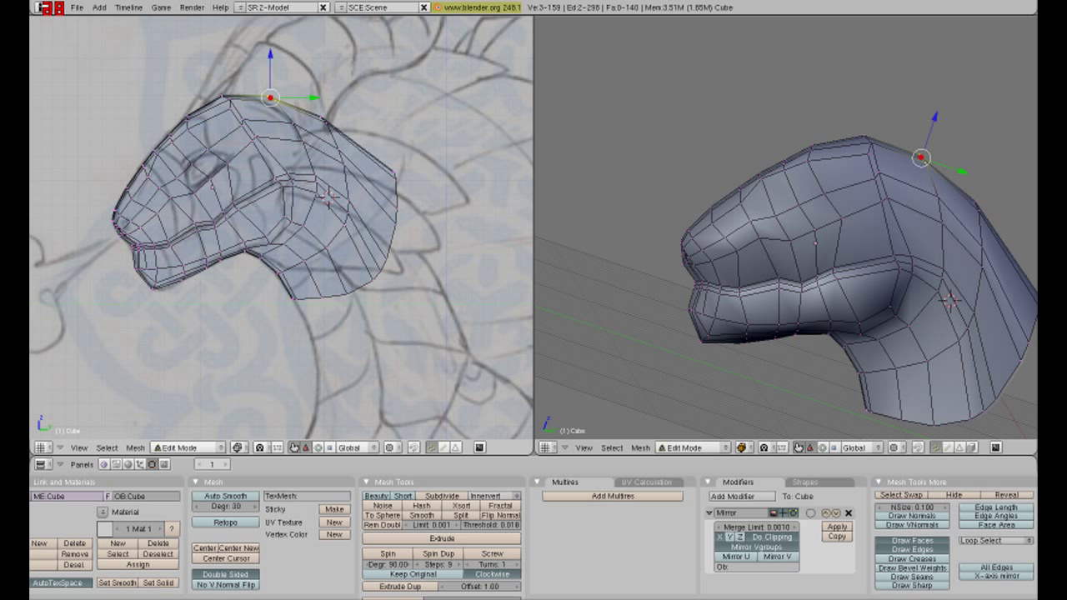
key("a")
right_click(323, 120, "alt")
key("a")
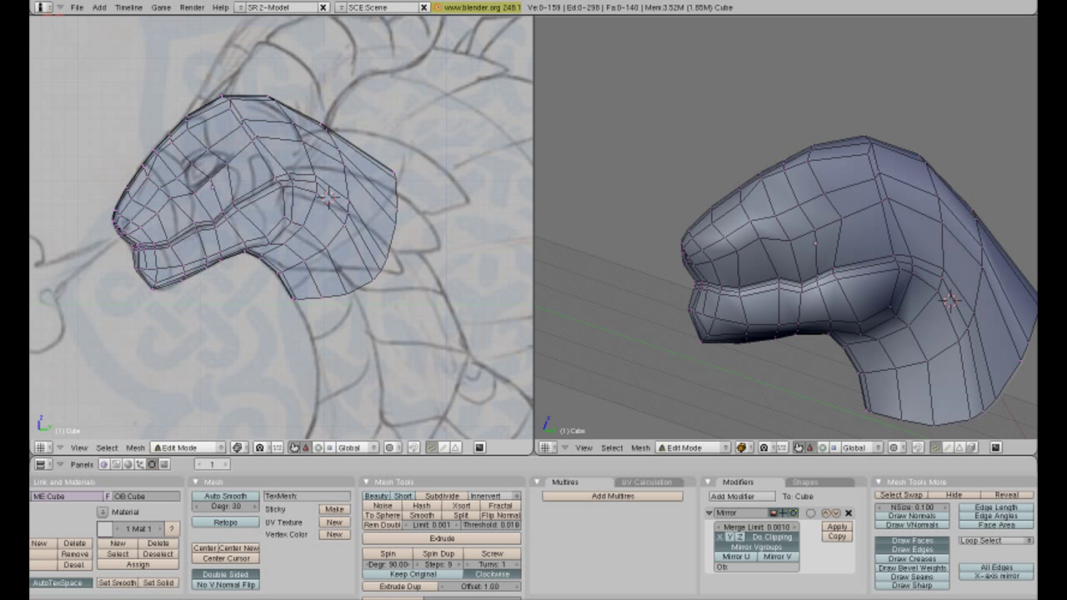
right_click(341, 156, "alt")
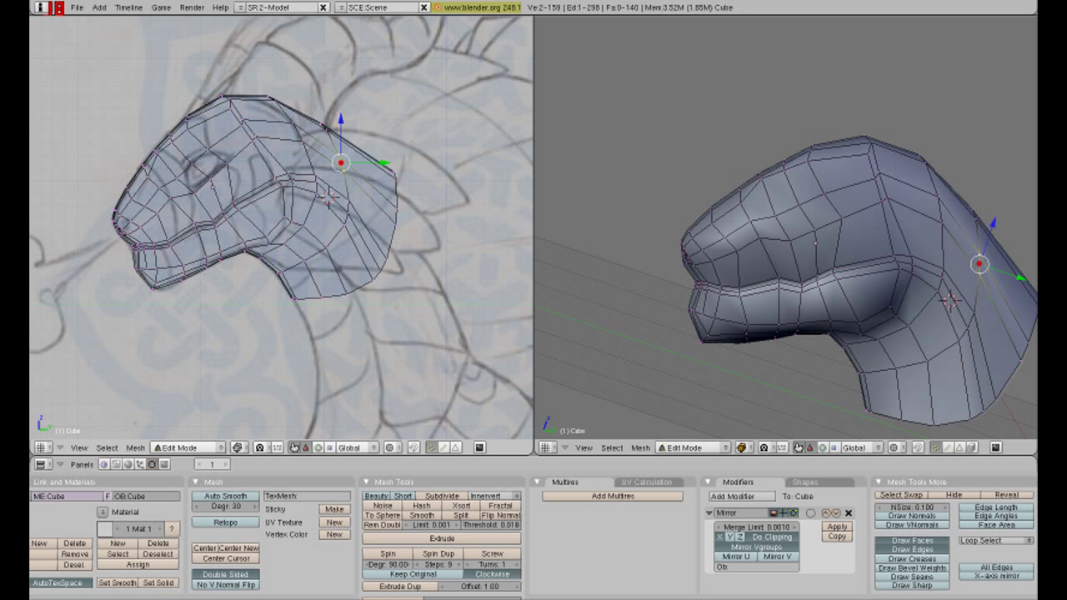
key("a")
right_click(347, 212, "alt")
- Nudge the lower neck edge loop, rotate it about 23.65°, then select lower-back neck vertices
key("g")
key("Escape")
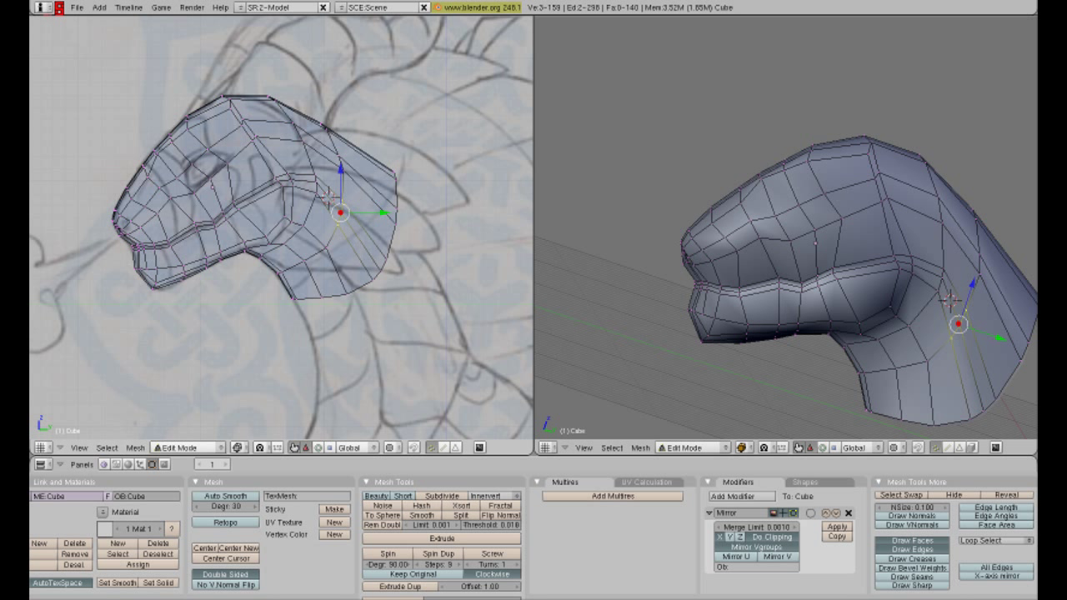
key("g")
key("Return")
key("a")
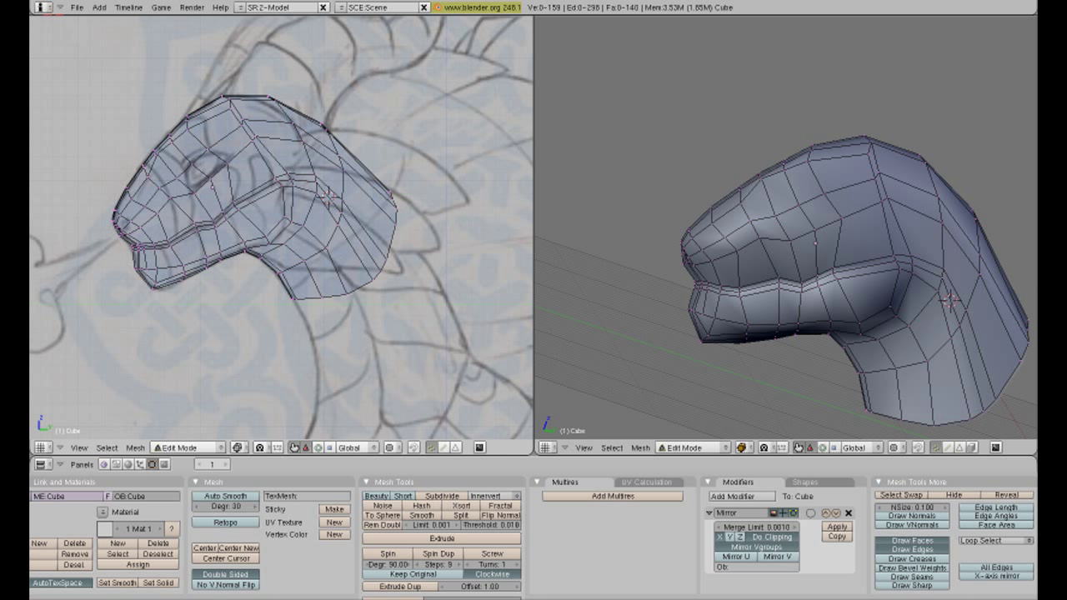
key("r")
key("Escape")
key("r")
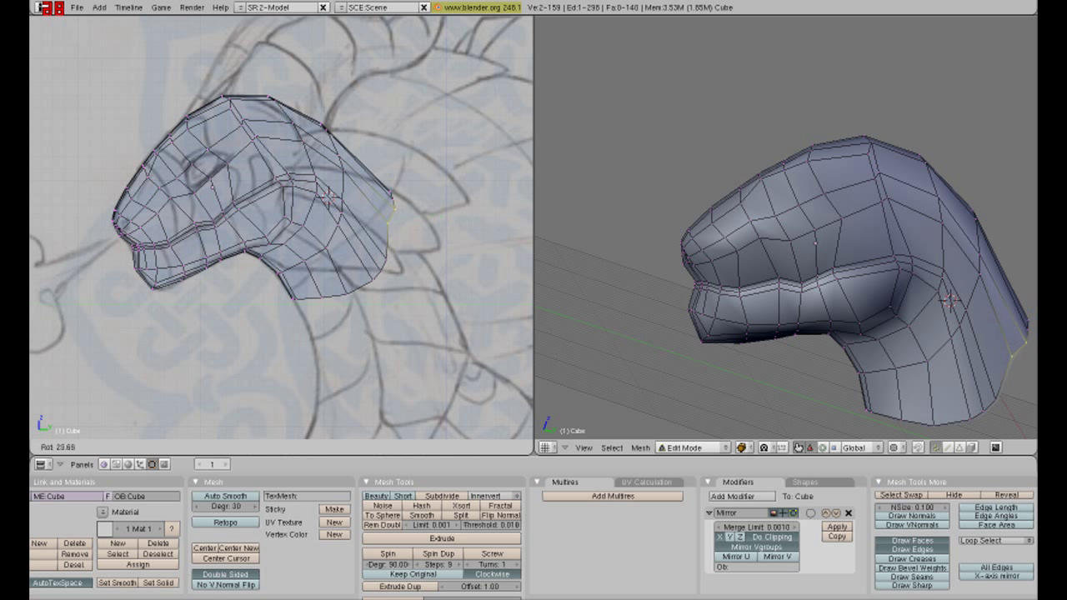
key("Return")
key("a")
right_click(341, 273)
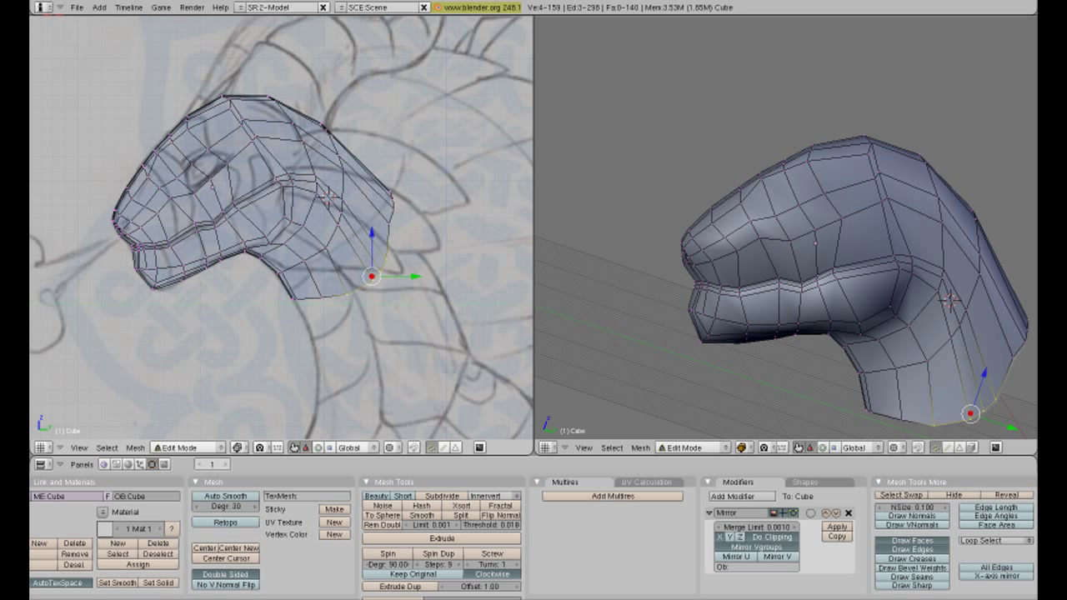
right_click(322, 288)
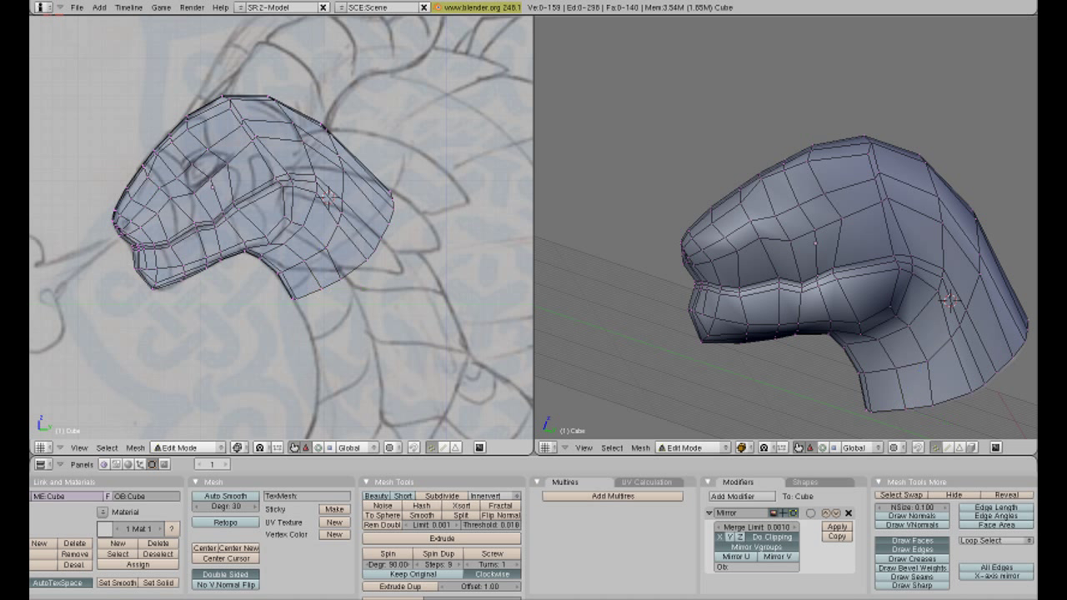
- Extrude a new ring from the neck's end, rotating it and moving it along Y
right_click(350, 268, "alt")
right_click(385, 229, "alt+shift")
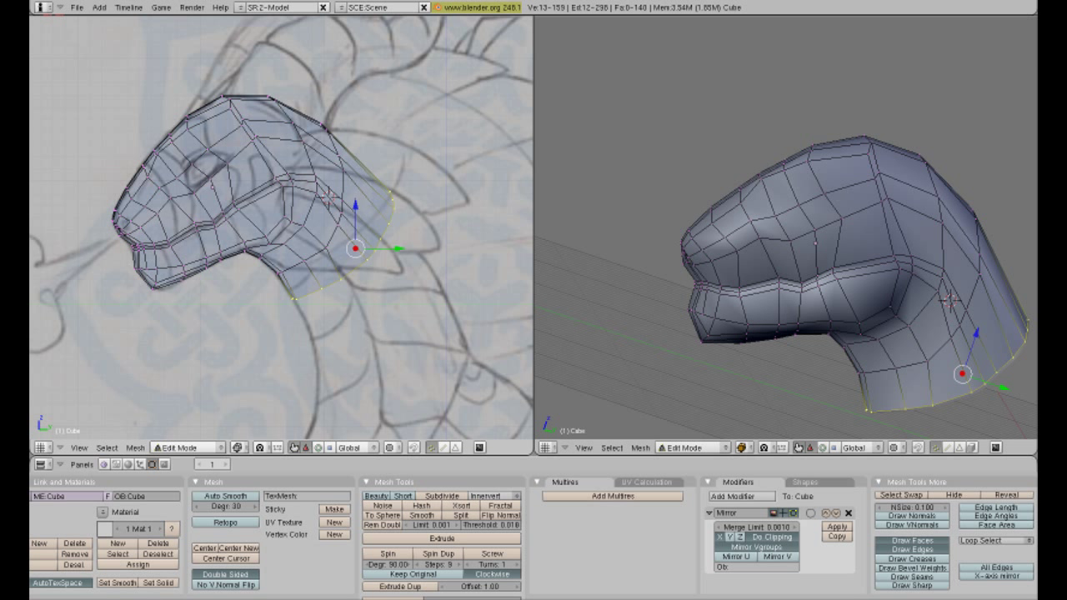
key("e")
key("r")
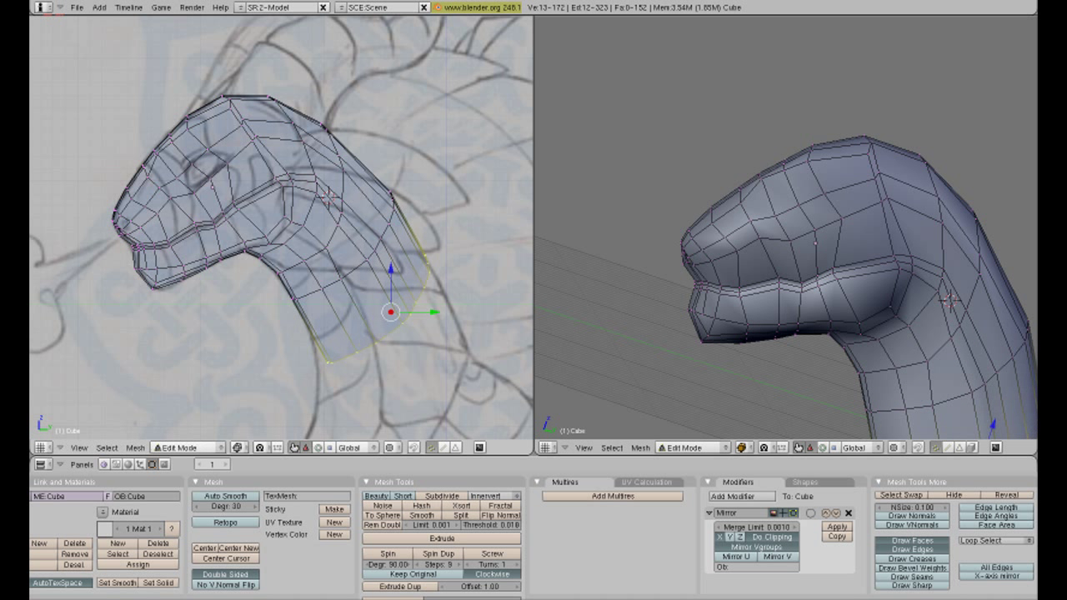
left_click(432, 311)
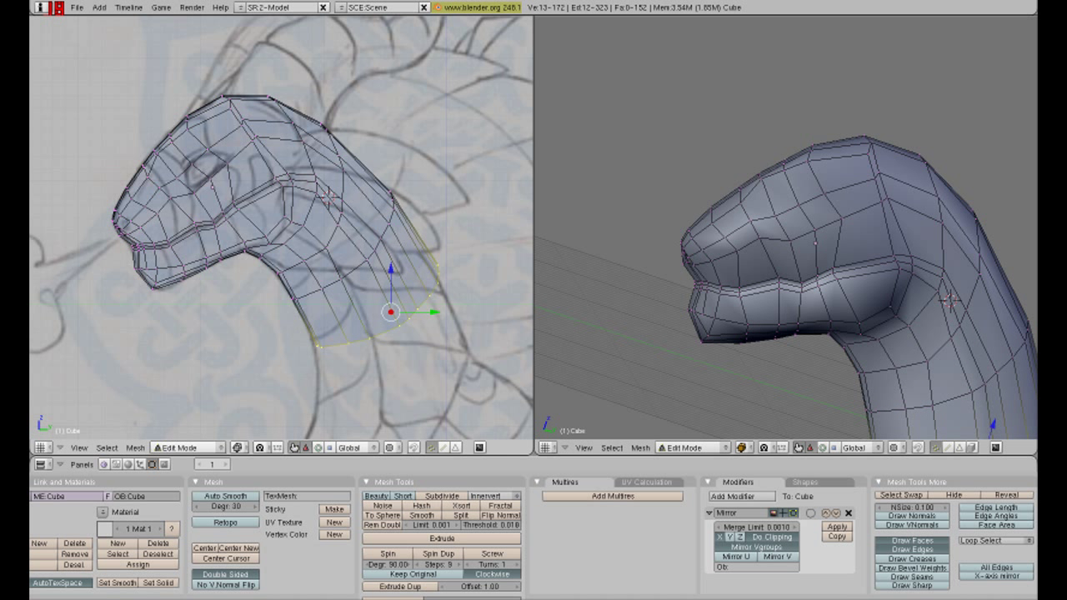
key("g")
key("y")
left_click(431, 312)
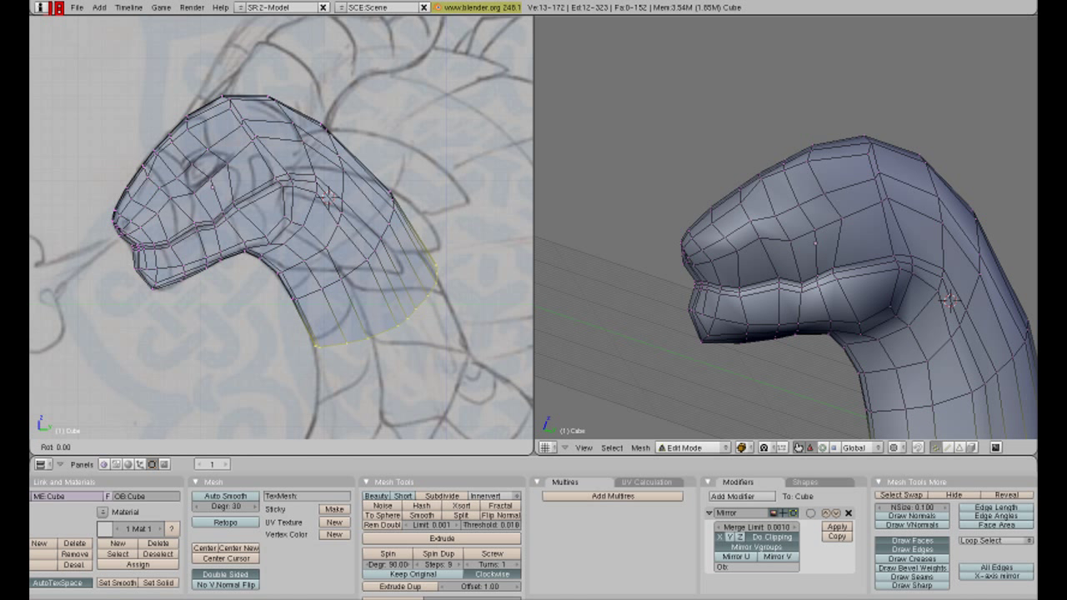
- Extrude a second neck ring along Y and inspect the curved neck
key("e")
key("y")
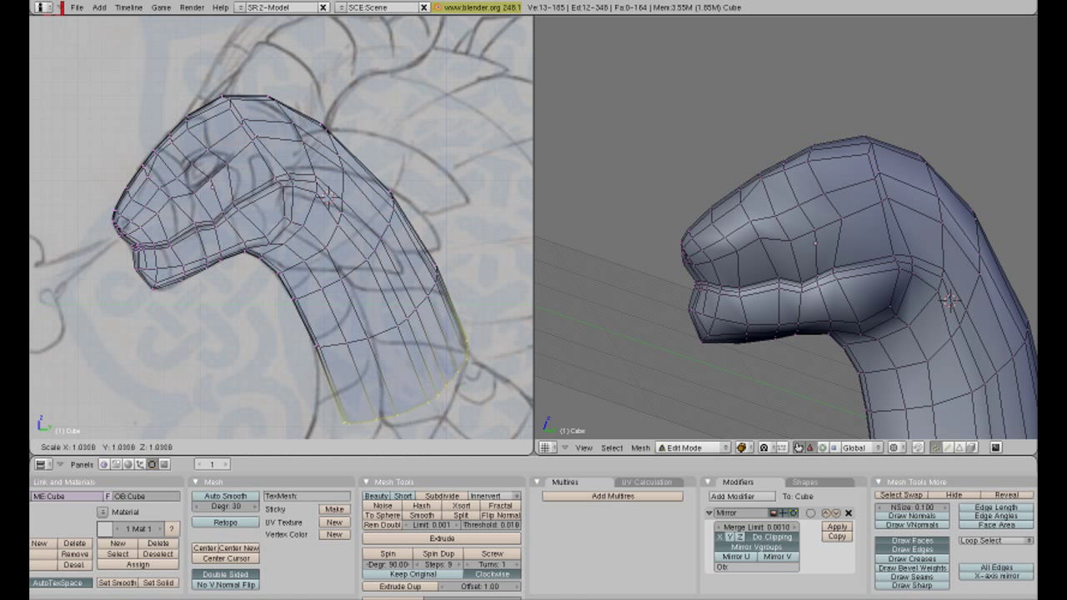
left_click(450, 388)
scroll(450, 388, "down", 2)
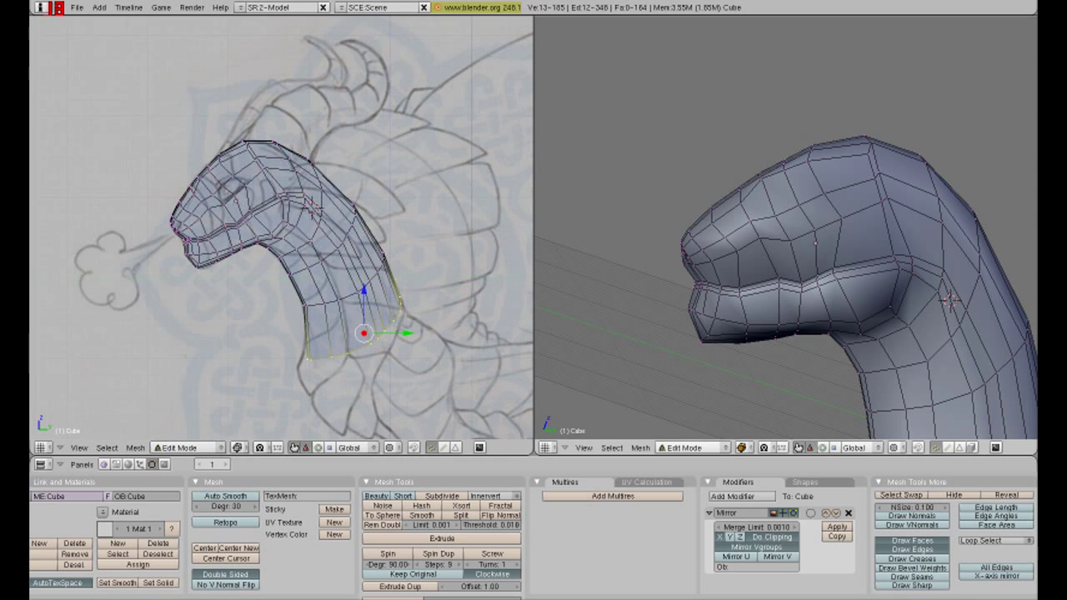
middle_click_drag(792, 275, 751, 242)
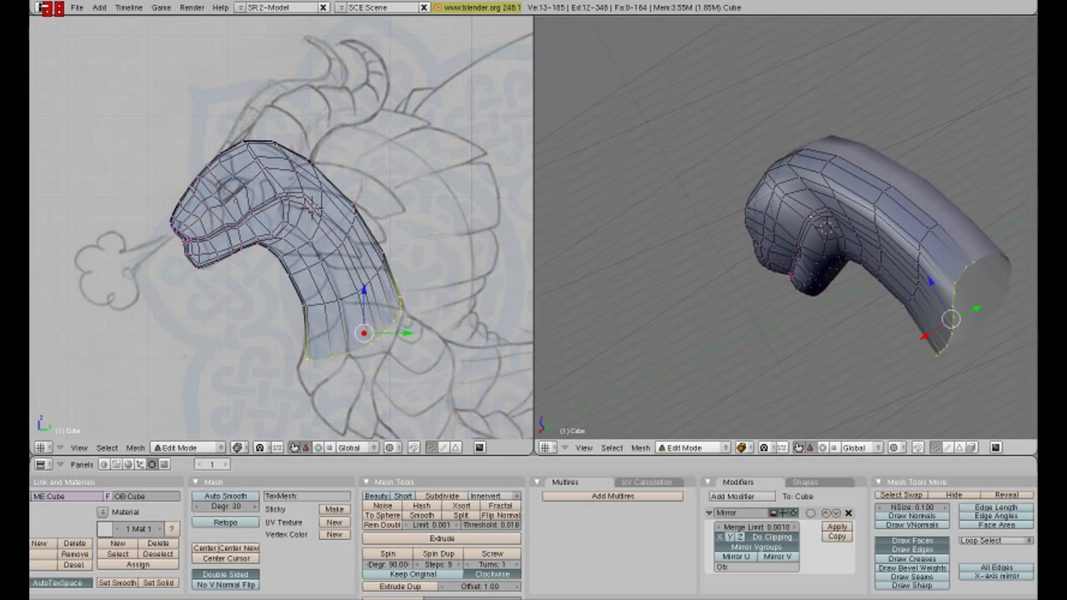
mouse_move(867, 233)
middle_mouse_down()
mouse_move(809, 242)
mouse_move(867, 227)
middle_mouse_up()
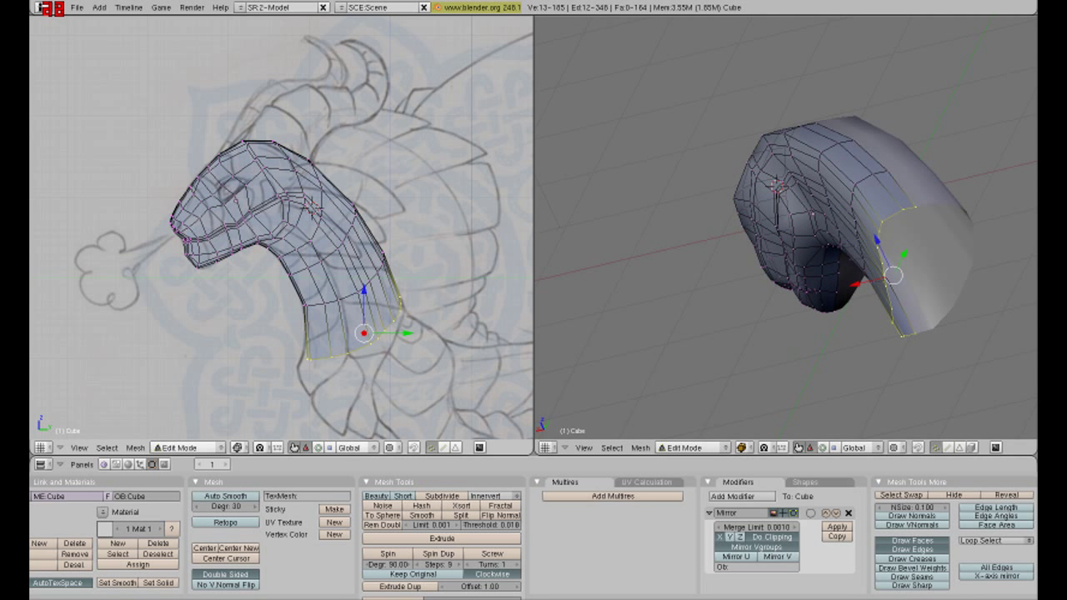
- Move selected neck vertices sideways along X to refine the neck's width
right_click(866, 235)
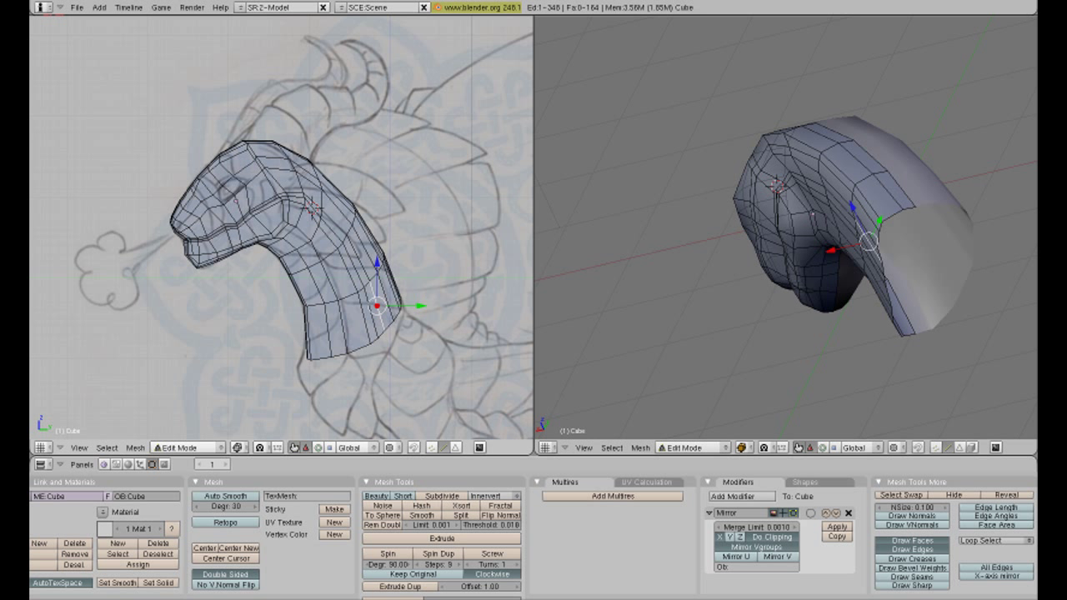
key("g")
key("x")
left_click(827, 251)
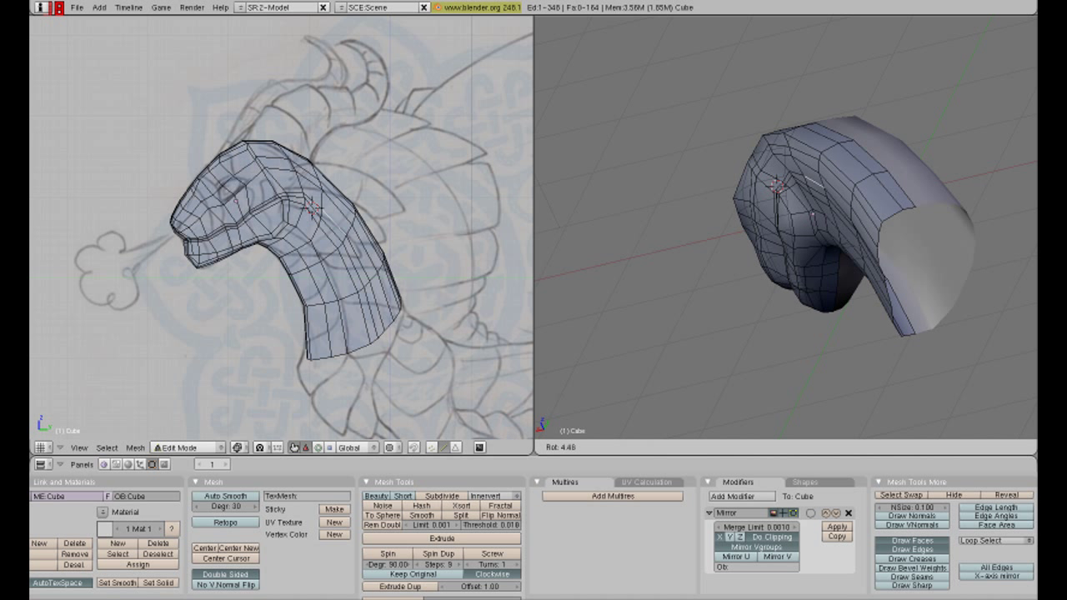
middle_click_drag(833, 250, 812, 235)
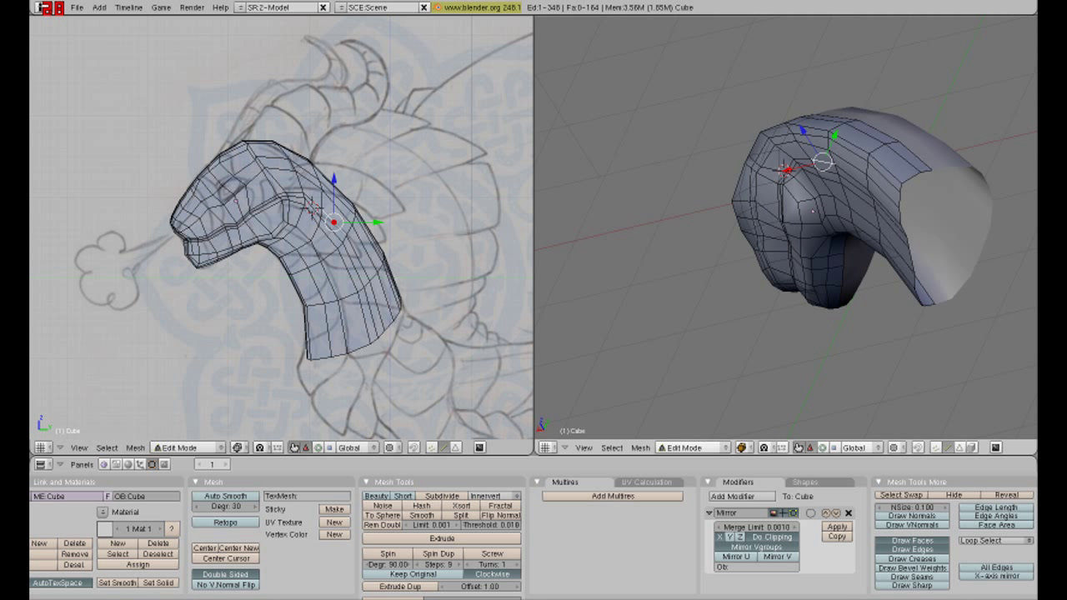
key("g")
key("x")
left_click(849, 226)
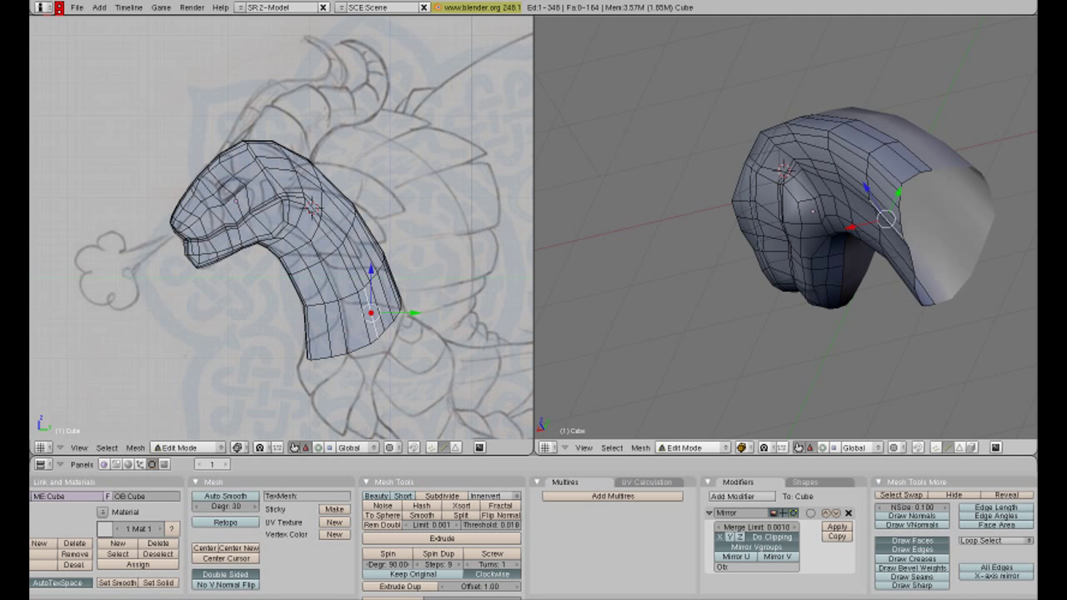
key("g")
left_click(852, 238)
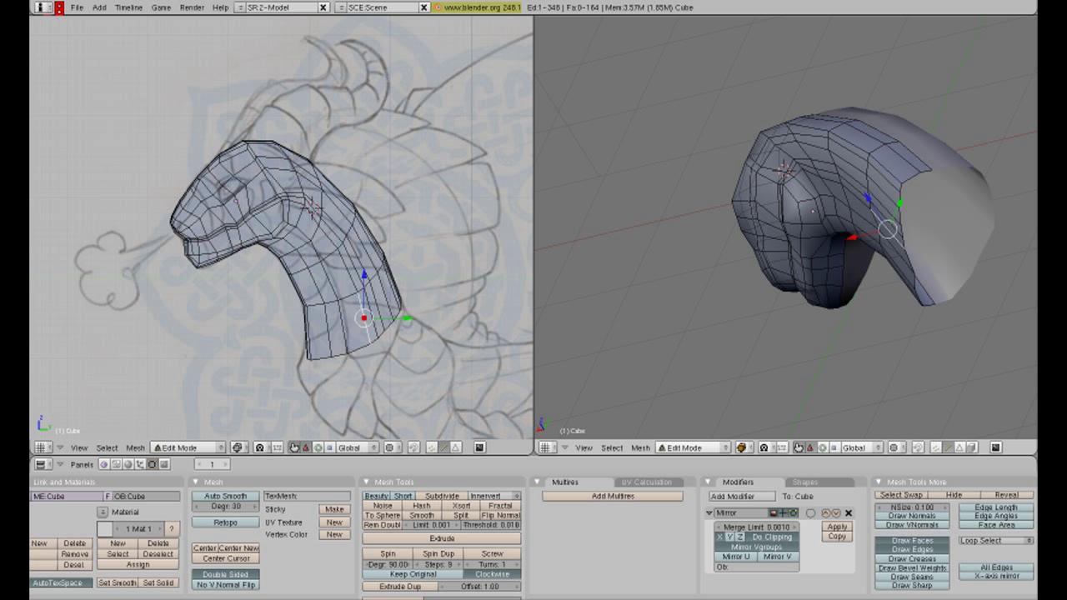